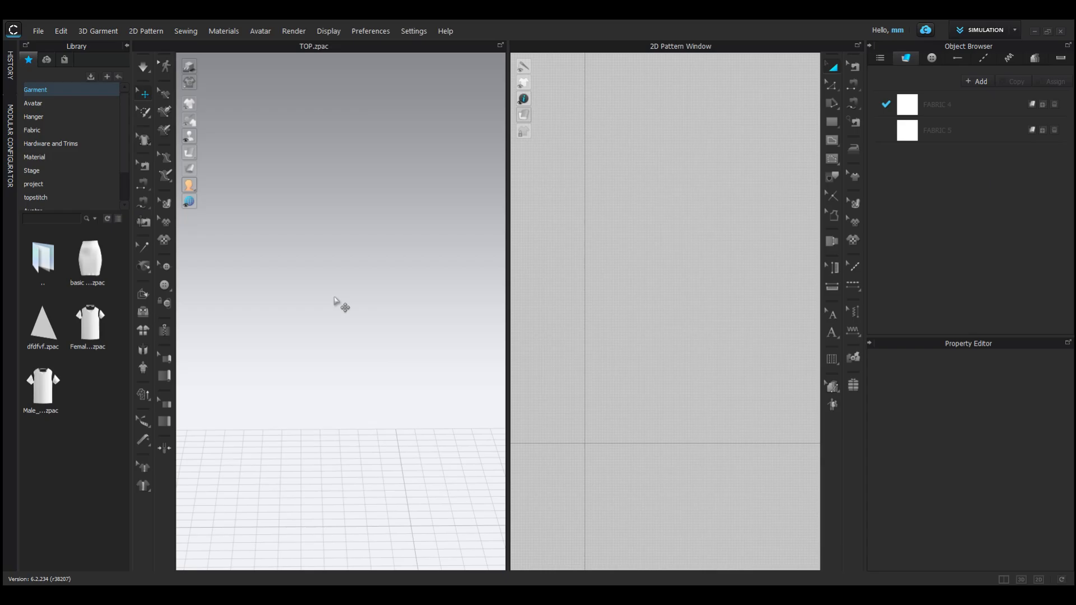
# Load the female avatar FV2_Feifei.avt from the library's Female_V2 folder into the scene.
pyautogui.click(46, 103)
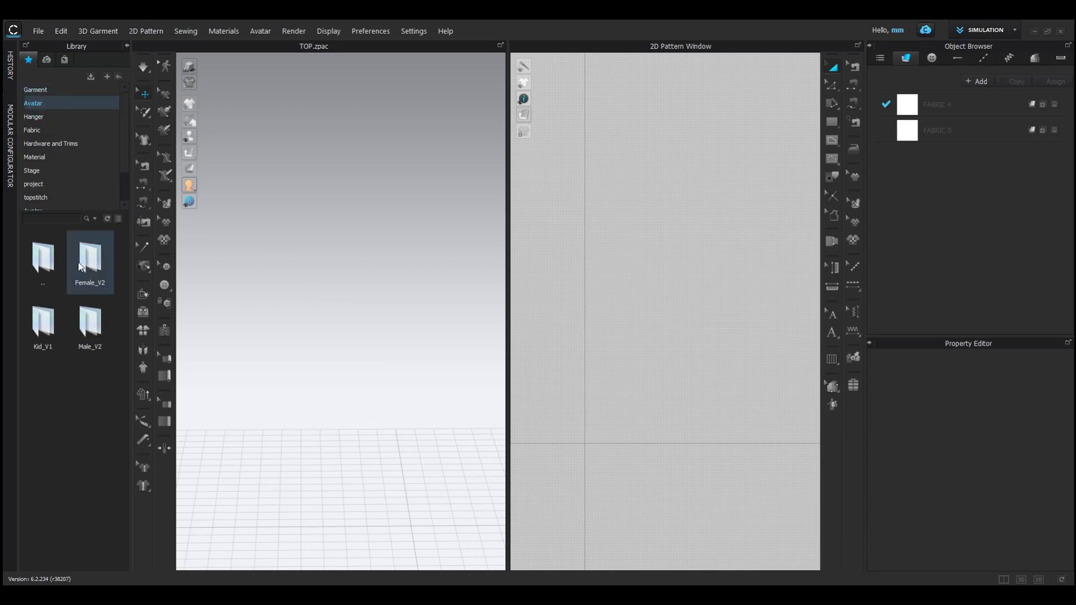
pyautogui.doubleClick(85, 272)
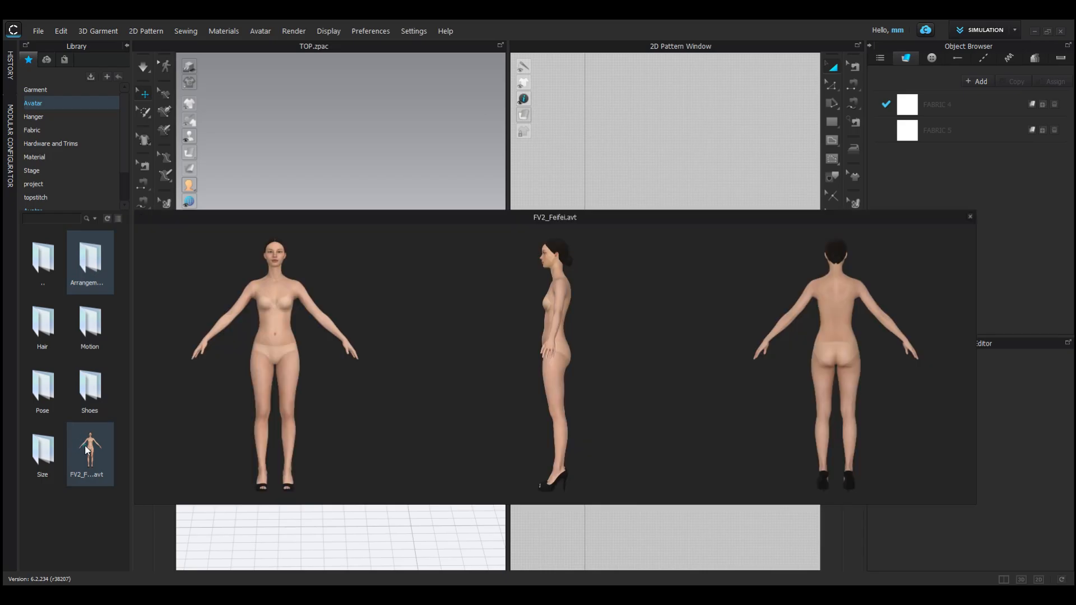
pyautogui.doubleClick(85, 446)
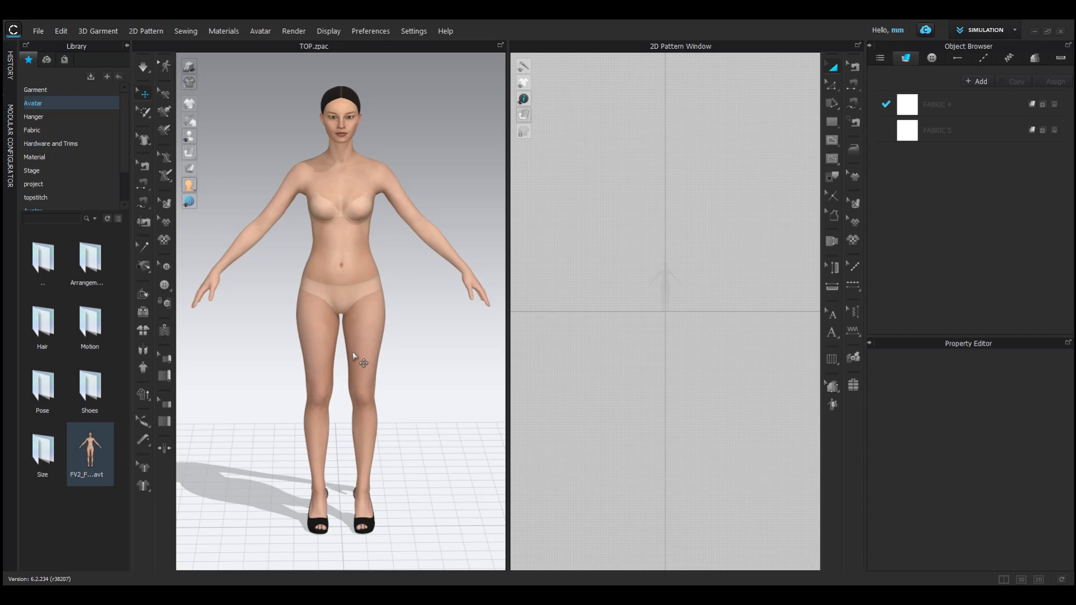
# Load the TOP.zpac garment from the CLO GARMENT library without saving the current file, including its avatar pose and size.
pyautogui.scroll(-1, 69, 182)
pyautogui.click(60, 183)
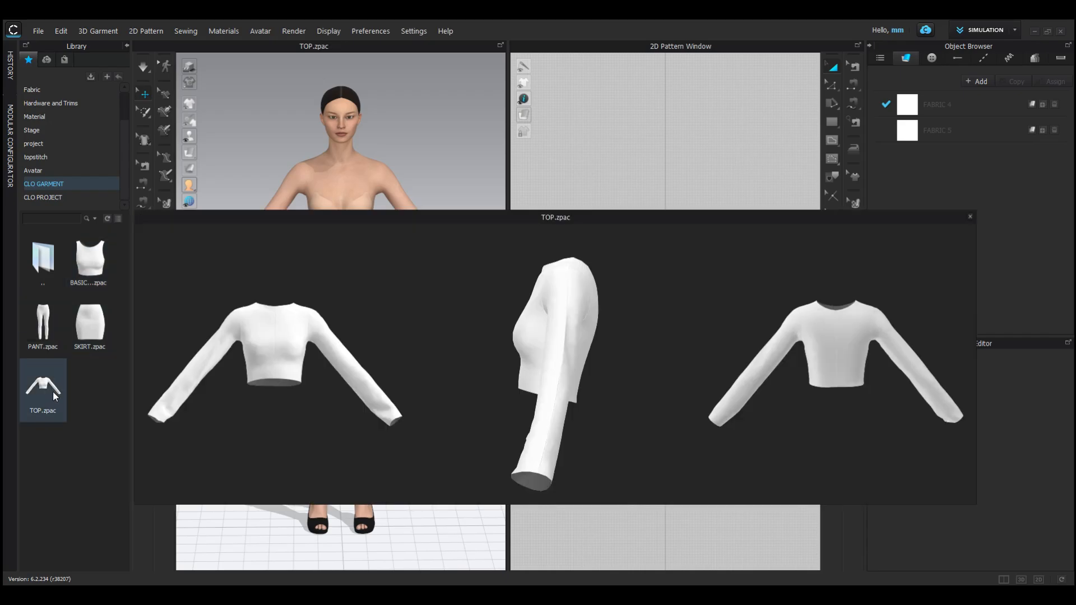
pyautogui.doubleClick(53, 391)
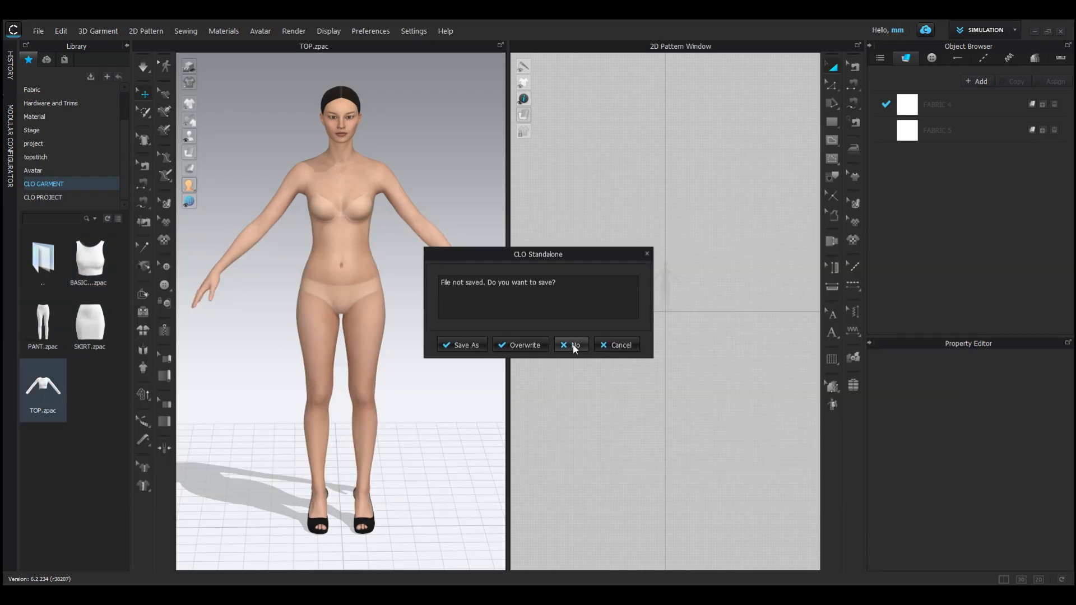
pyautogui.click(573, 344)
pyautogui.click(517, 352)
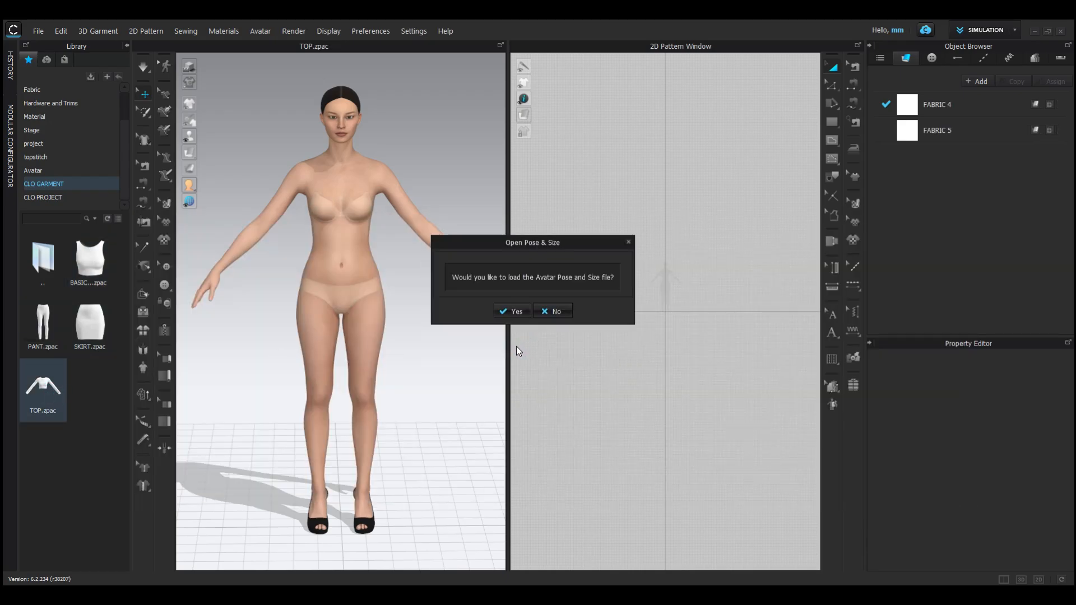
pyautogui.click(512, 311)
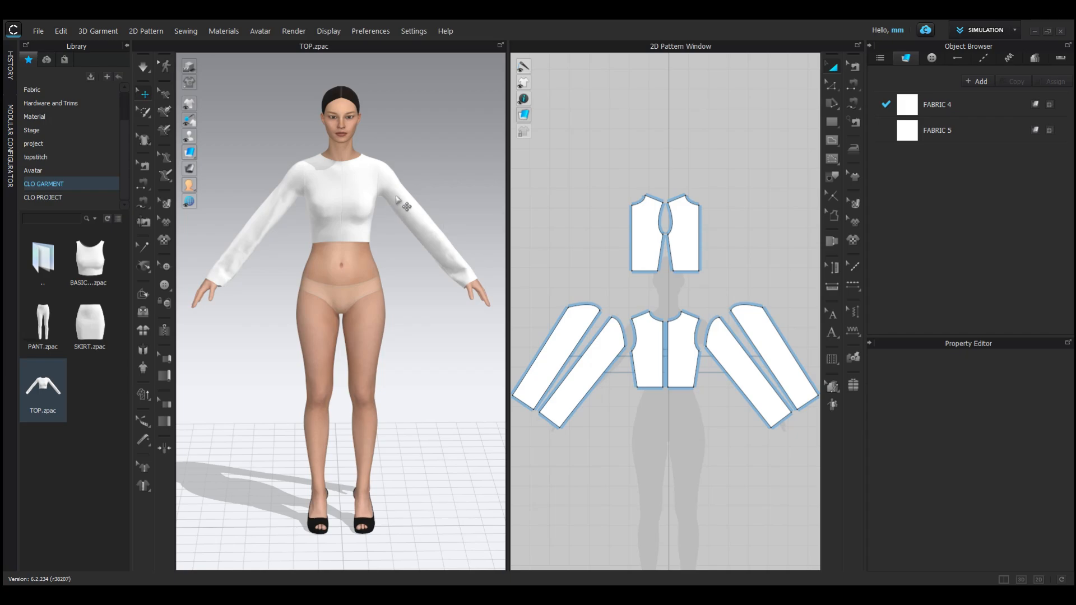
# Draw a sweetheart neckline as an internal line on the front bodice, straight down from the neck-shoulder point and curving to centre front.
pyautogui.scroll(2, 402, 202)
pyautogui.scroll(2, 675, 330)
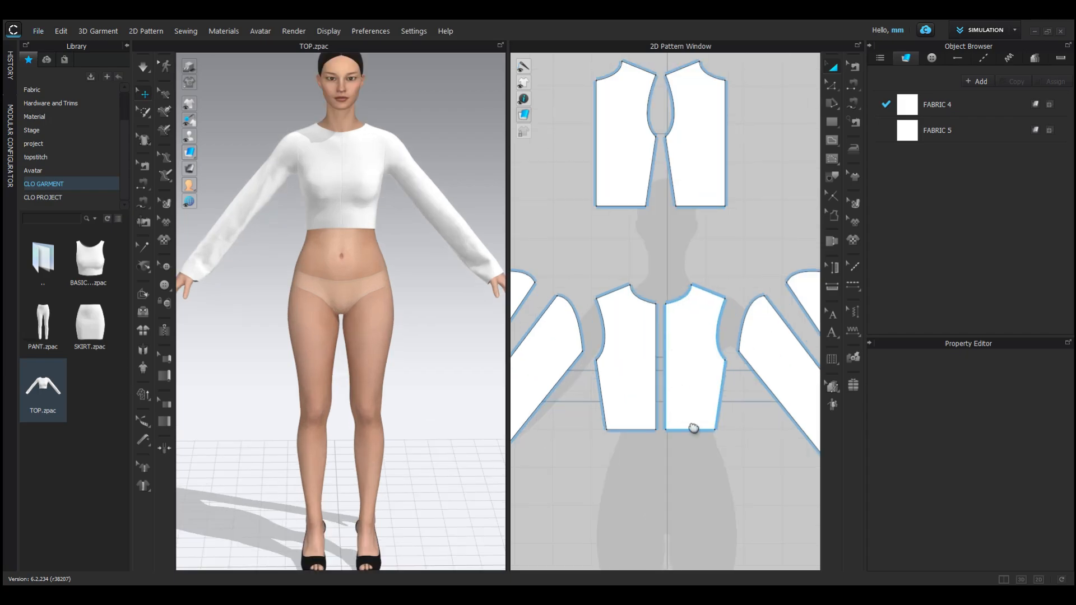
pyautogui.moveTo(694, 428); pyautogui.dragTo(689, 334, button='middle')
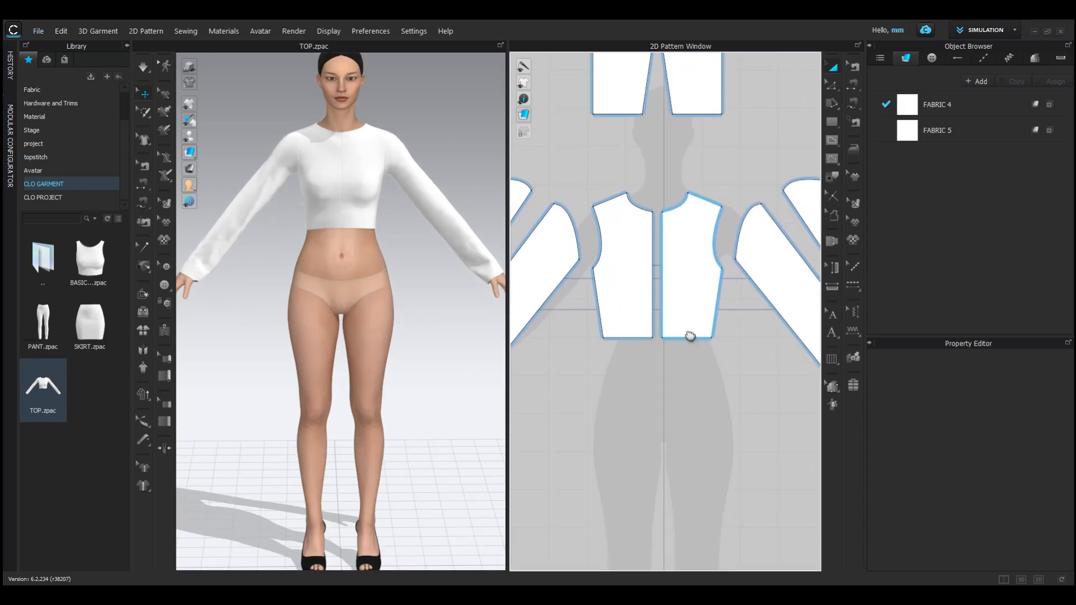
pyautogui.click(836, 139)
pyautogui.scroll(2, 632, 216)
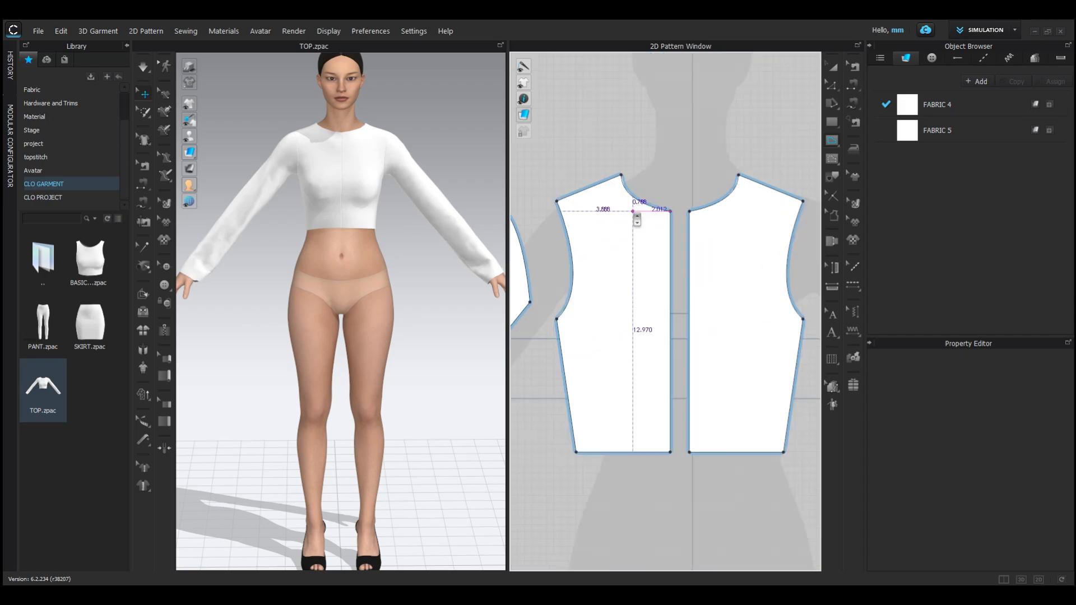
pyautogui.click(593, 288)
pyautogui.moveTo(669, 314); pyautogui.dragTo(696, 353)
pyautogui.click(672, 314)
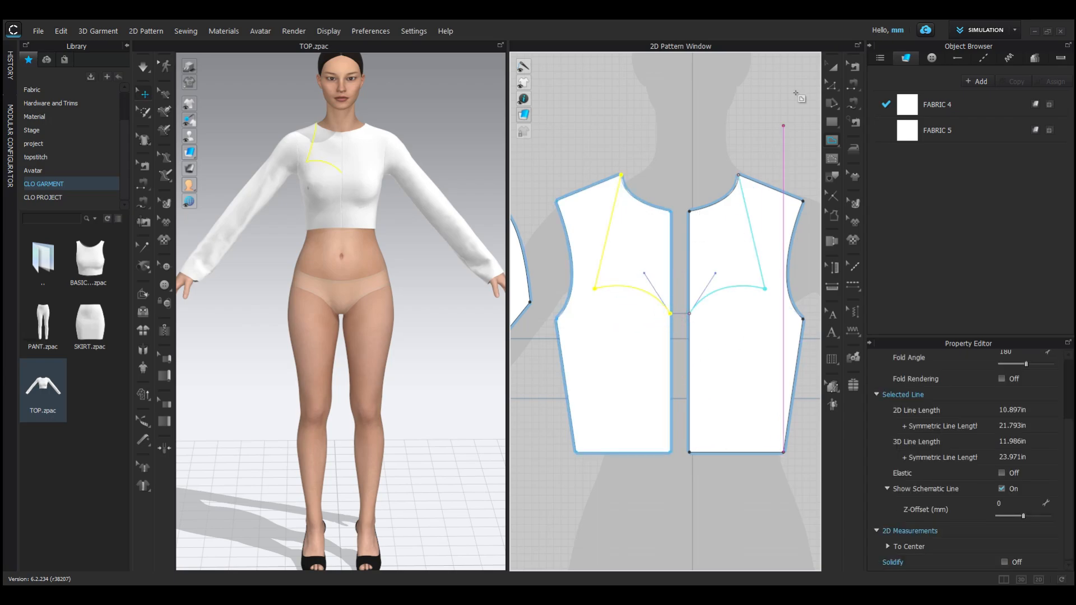
# Cut the front bodice panels along the sweetheart line and delete both cut-off neckline pieces.
pyautogui.press('a')
pyautogui.rightClick(632, 289)
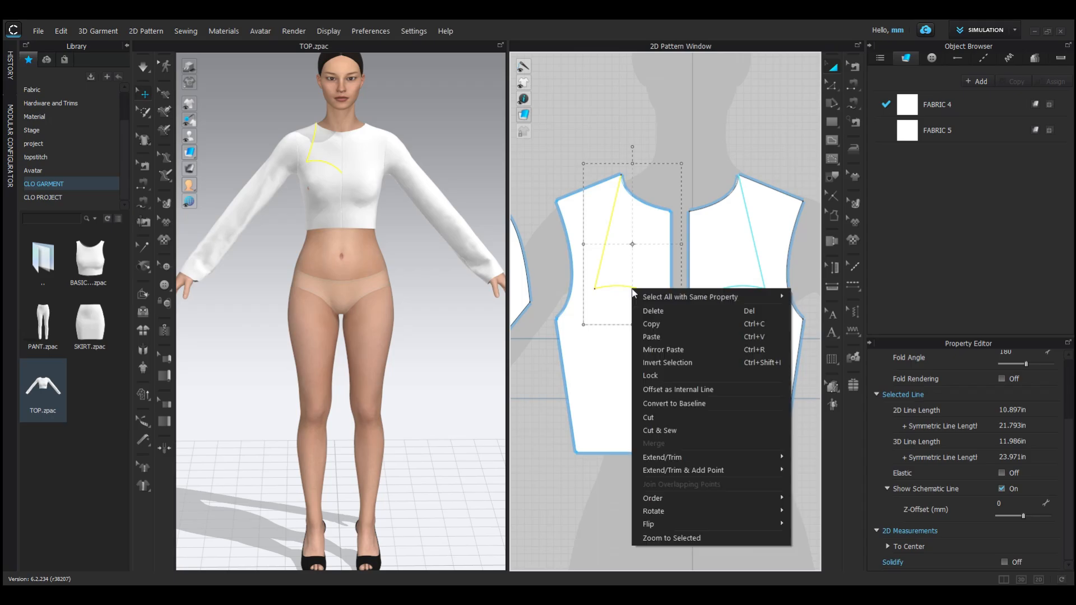
pyautogui.click(652, 413)
pyautogui.click(633, 262)
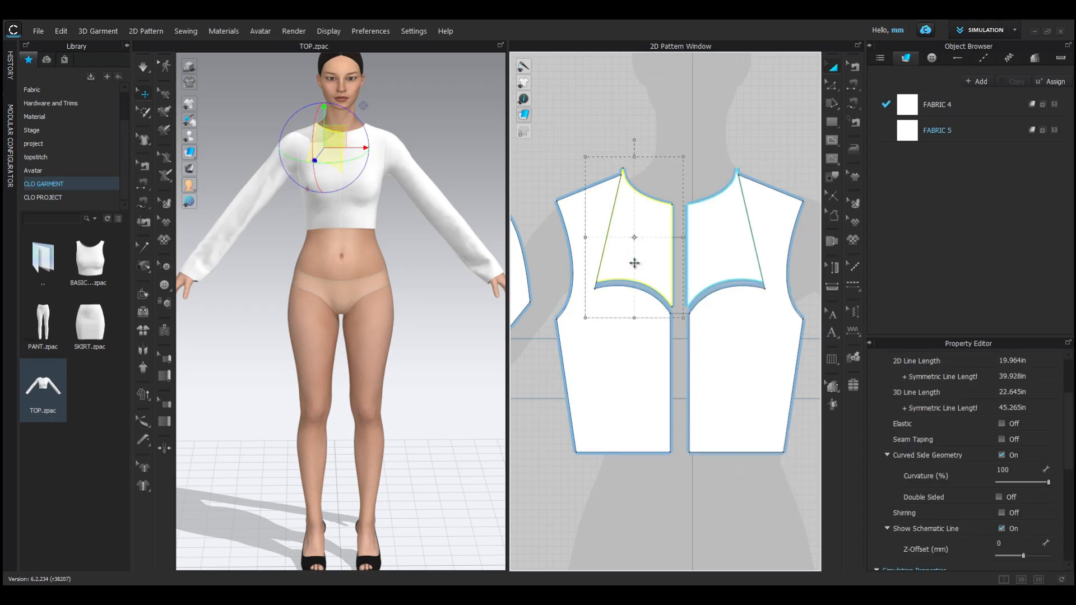
pyautogui.press('Delete')
pyautogui.click(723, 275)
pyautogui.press('Delete')
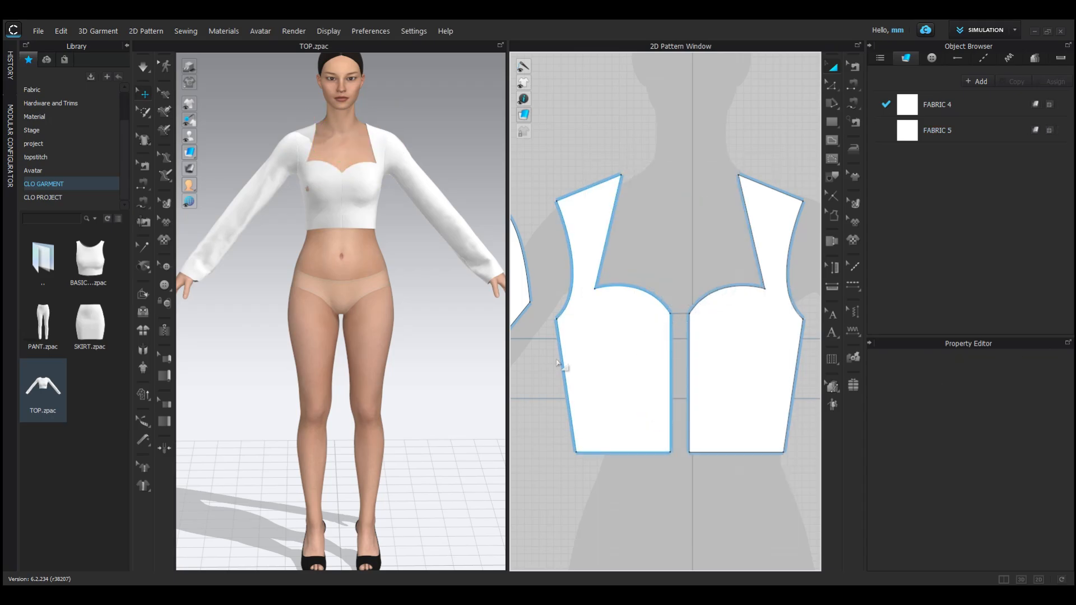
# Delete the outer sleeve pattern piece on each side, keeping the sleeve pieces nearest the bodice.
pyautogui.scroll(-5, 619, 356)
pyautogui.scroll(-3, 620, 356)
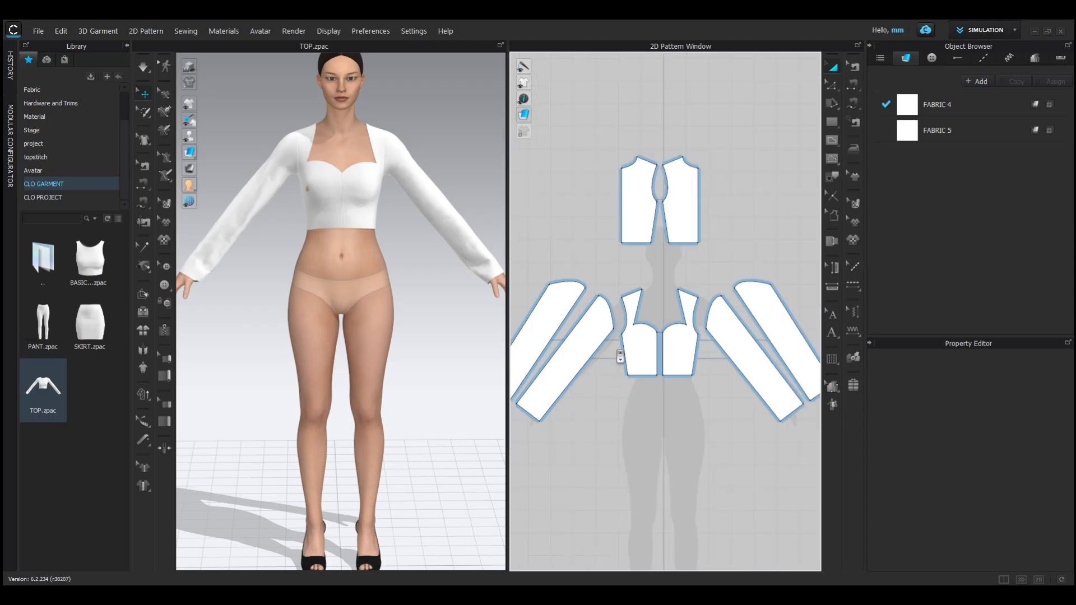
pyautogui.click(552, 307)
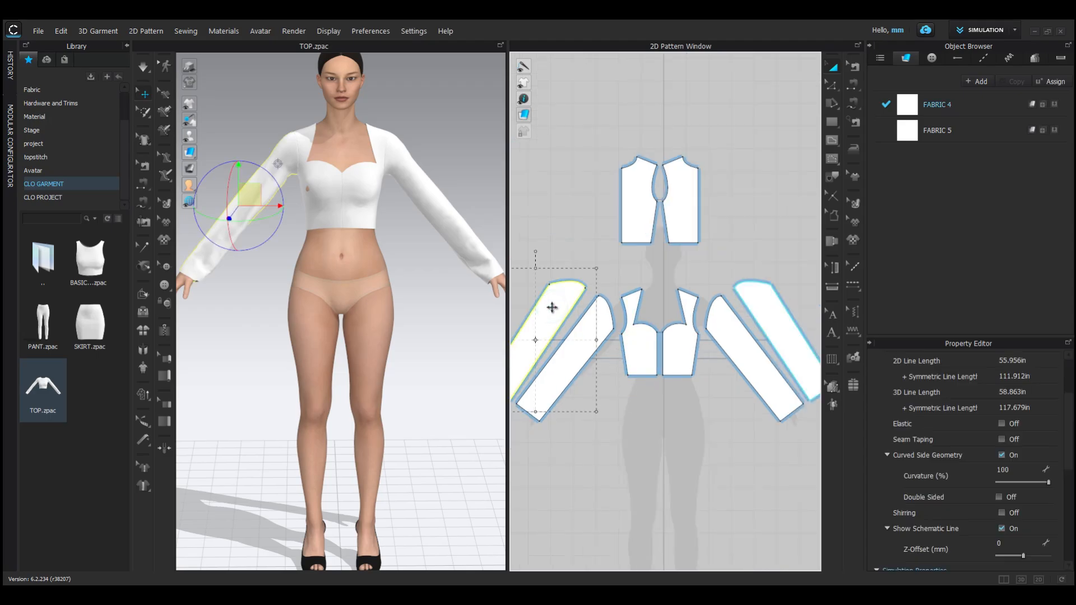
pyautogui.press('Delete')
pyautogui.click(759, 308)
pyautogui.press('Delete')
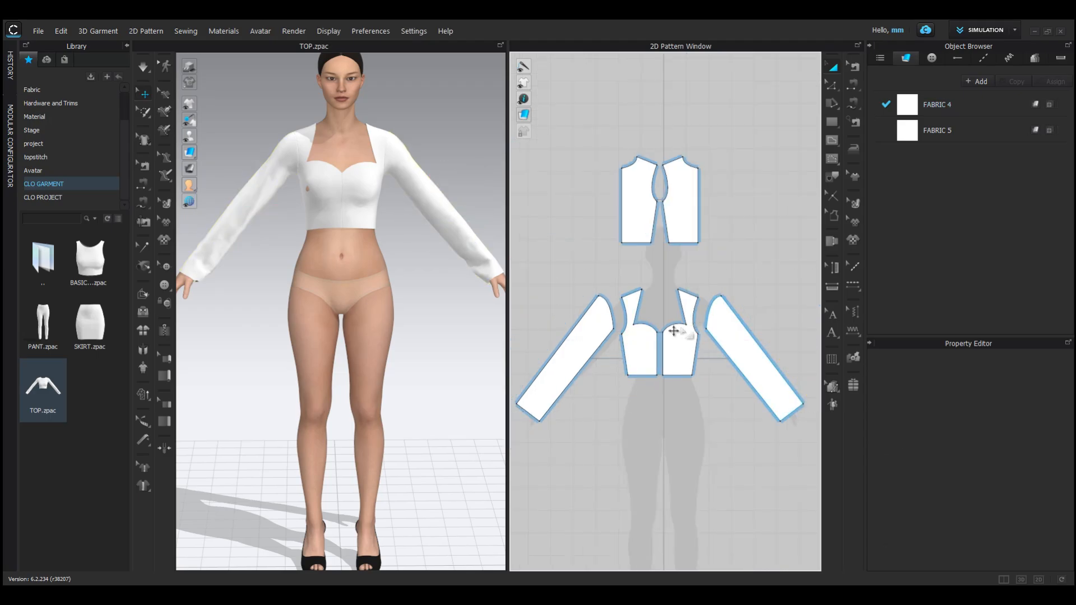
# Unfold the remaining sleeve pattern along its long outer edge into a full-width sleeve.
pyautogui.click(831, 89)
pyautogui.click(573, 329)
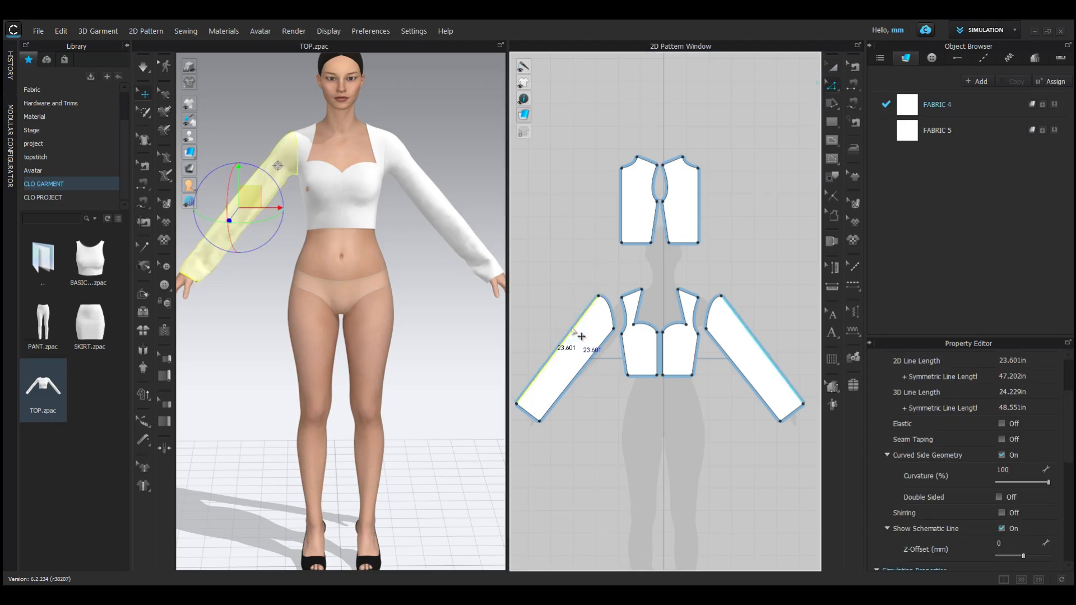
pyautogui.rightClick(572, 329)
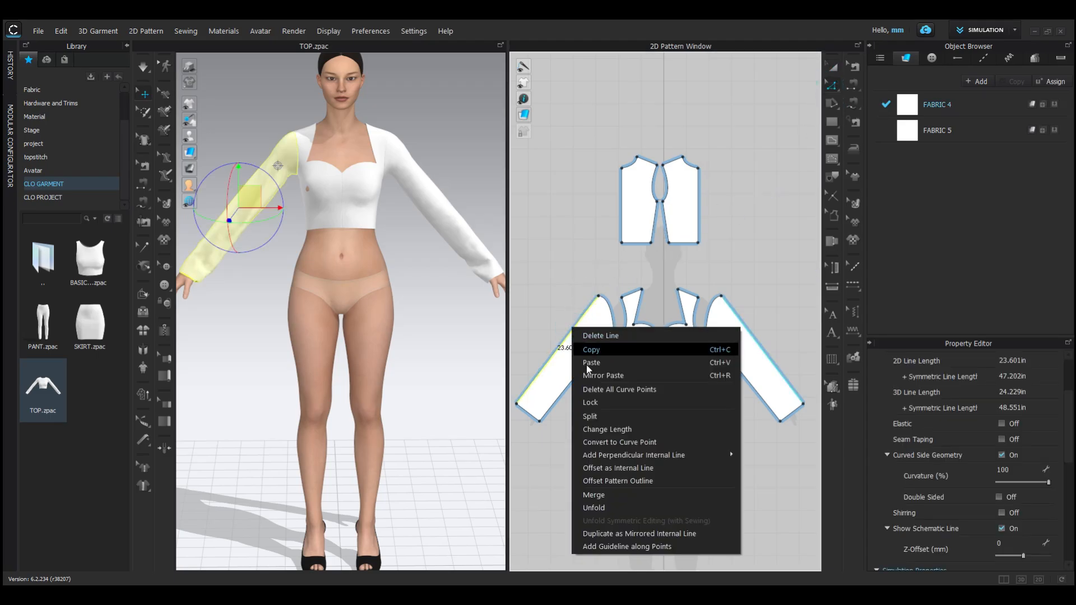
pyautogui.click(611, 506)
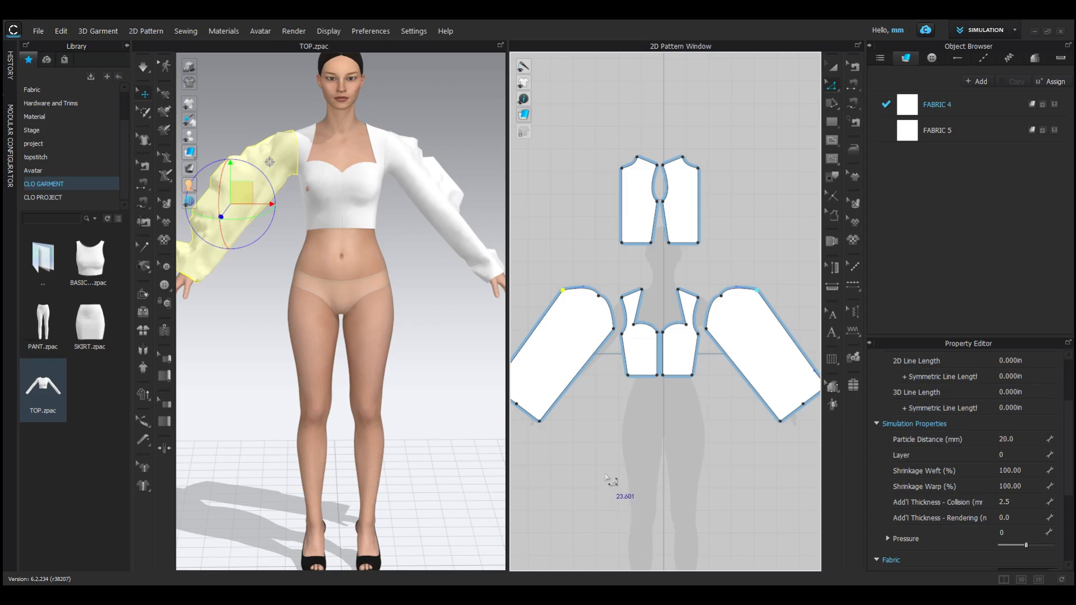
# Sew the unfolded half of the sleeve cap to the back armhole and join the sleeve's two long edges.
pyautogui.click(853, 88)
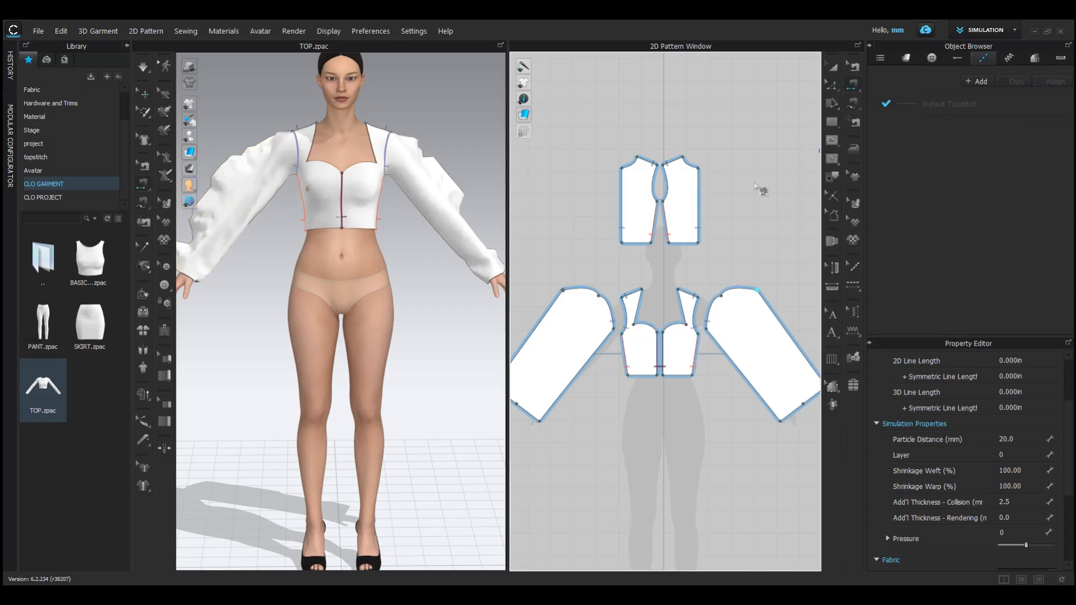
pyautogui.click(599, 297)
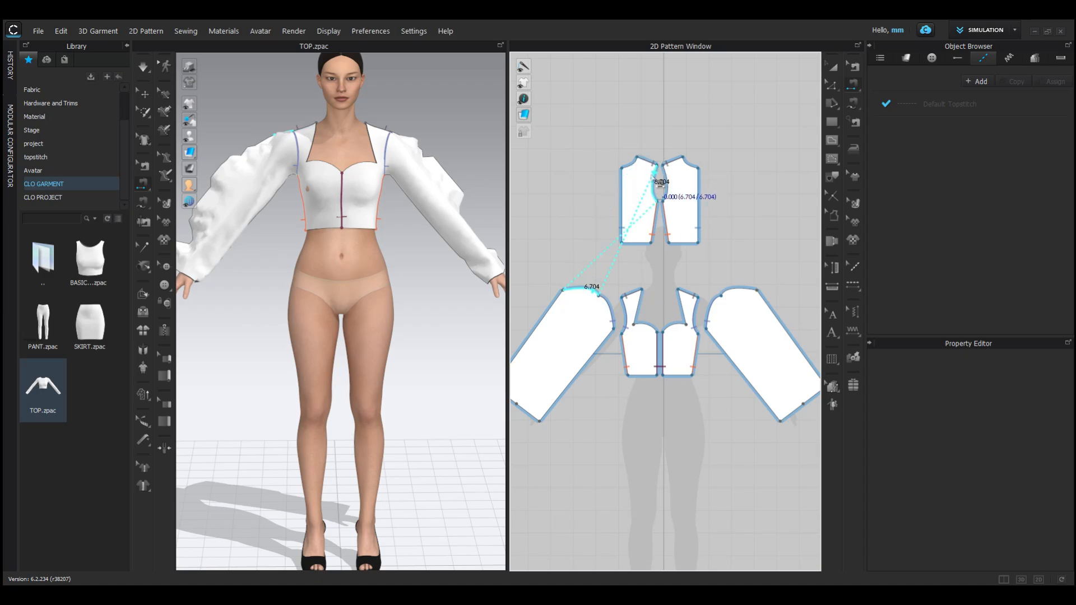
pyautogui.click(657, 185)
pyautogui.click(582, 369)
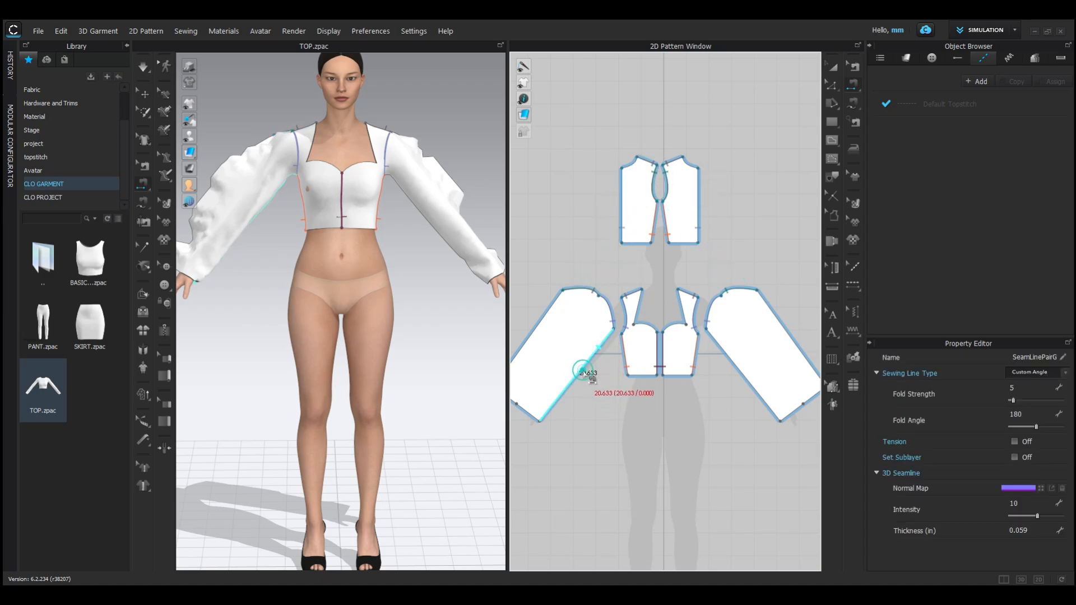
pyautogui.click(560, 314)
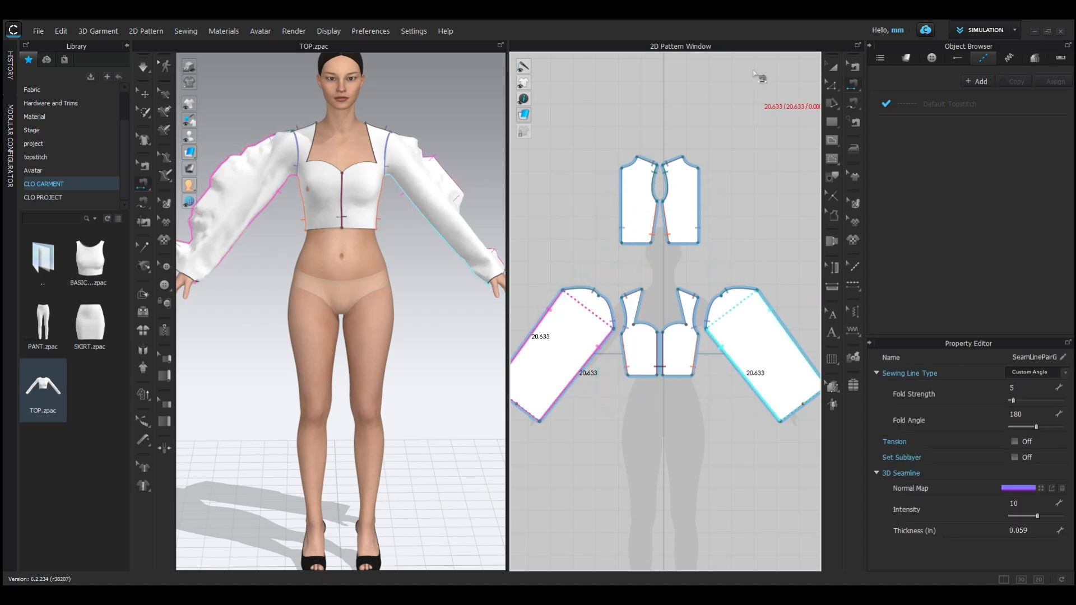
# Simulate the garment and tug the sleeve and front bodice so they settle on the avatar.
pyautogui.press('space')
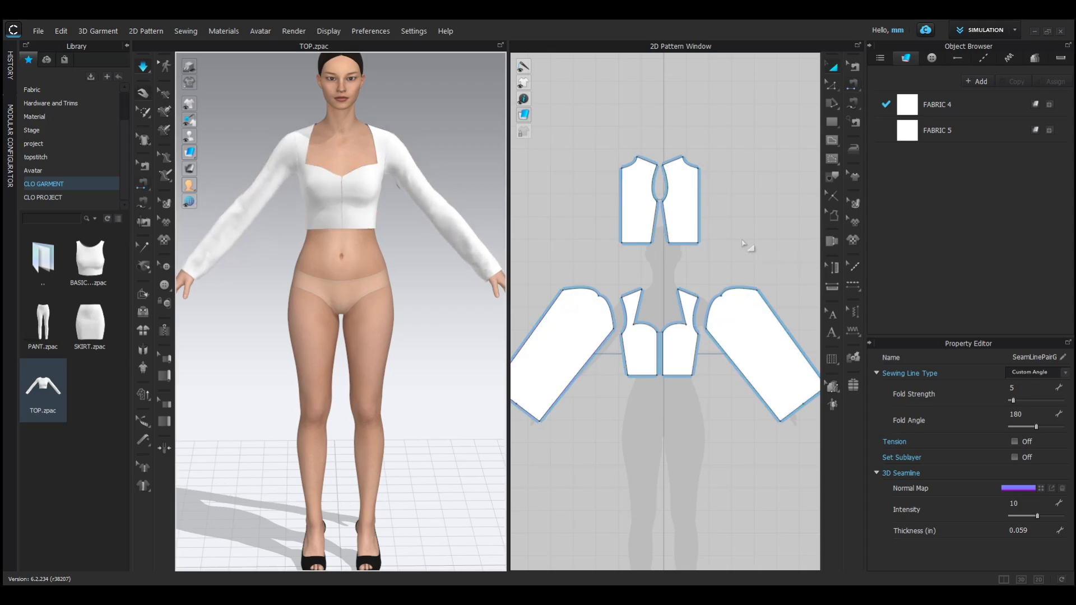
pyautogui.click(260, 190)
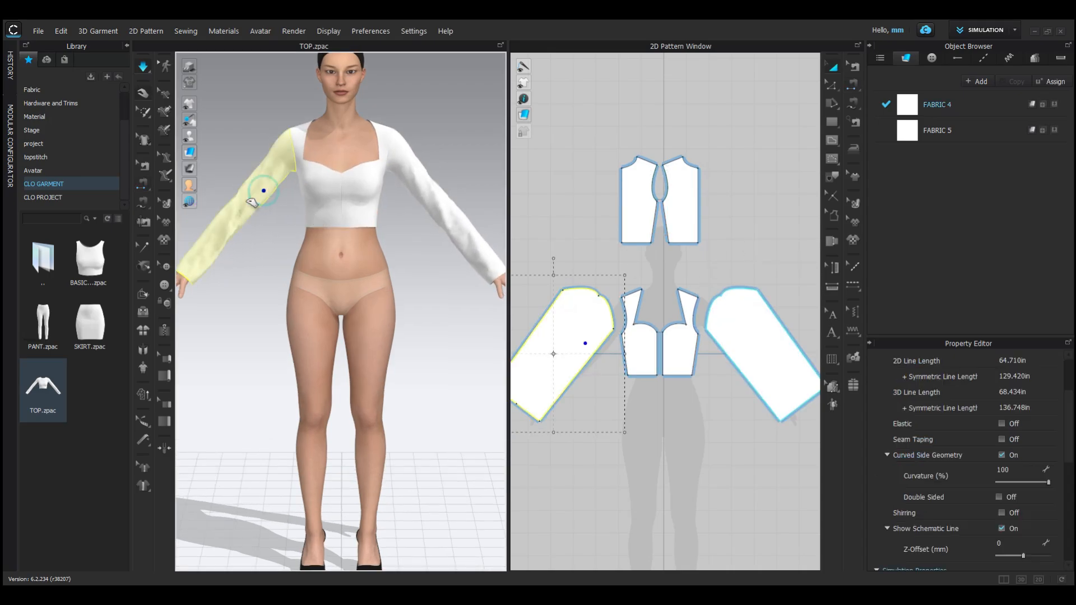
pyautogui.click(326, 184)
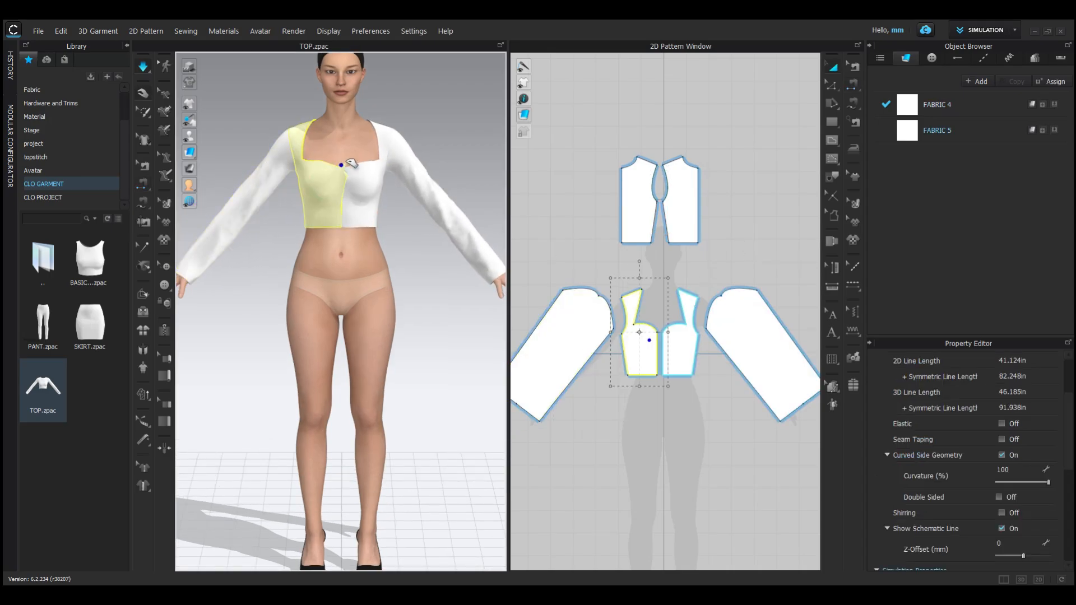
pyautogui.click(368, 172)
pyautogui.click(391, 209)
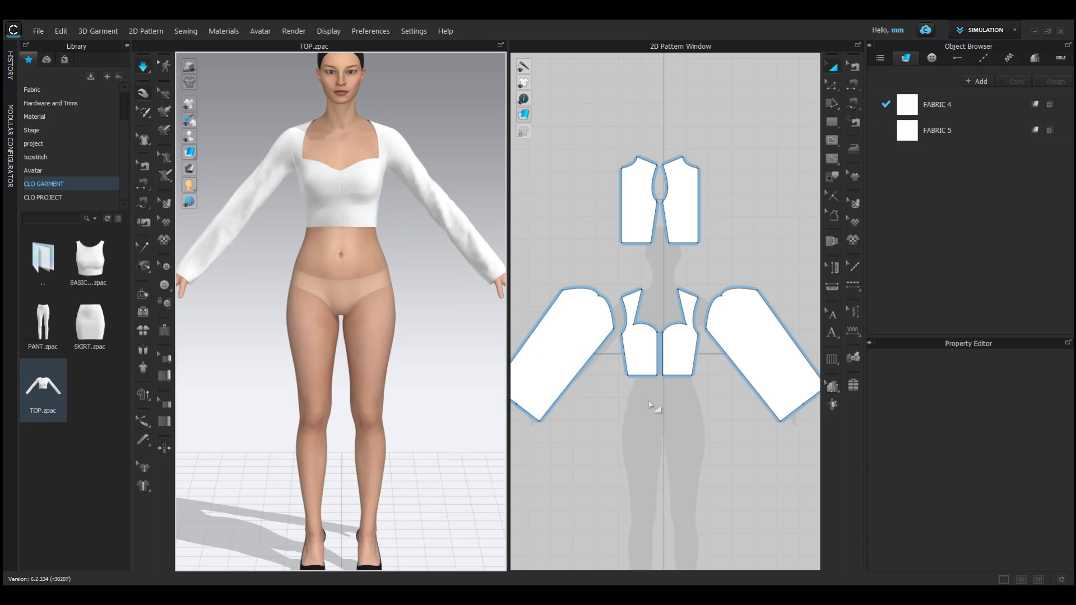
# Flare the sleeve with Fullness (Point), slashing from the sleeve cap to the middle point of the hem and spreading the hem.
pyautogui.moveTo(582, 421); pyautogui.dragTo(626, 385, button='right')
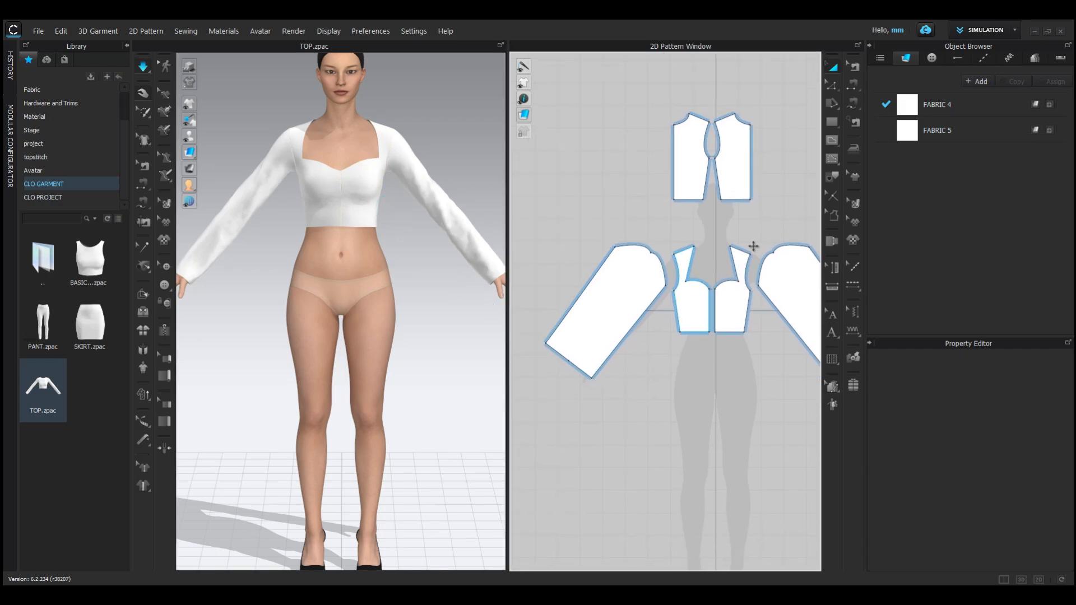
pyautogui.click(832, 103)
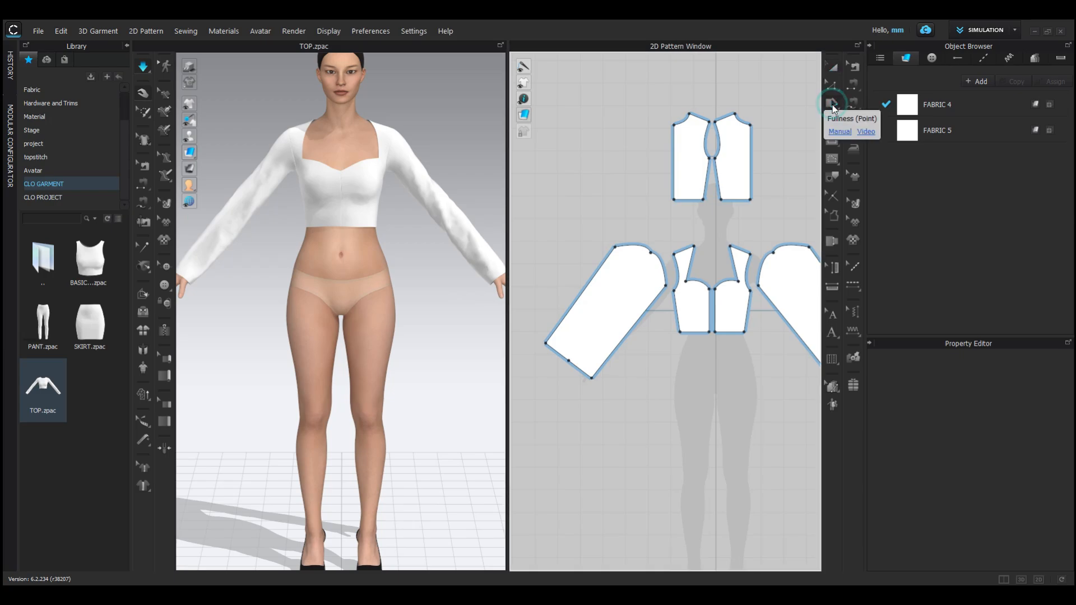
pyautogui.moveTo(655, 275); pyautogui.dragTo(625, 250, button='right')
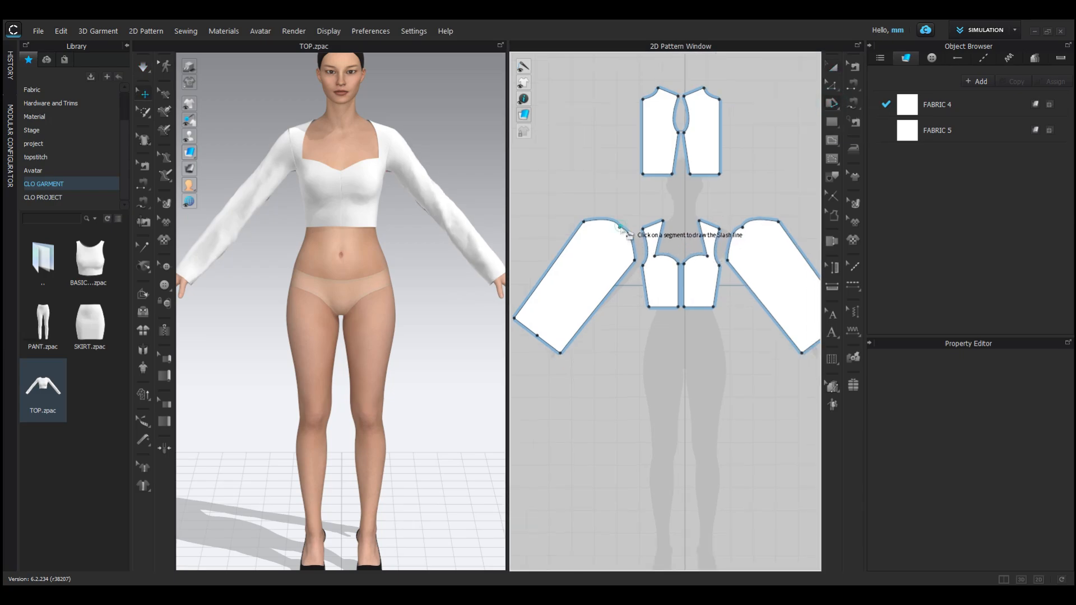
pyautogui.click(538, 335)
pyautogui.click(538, 336)
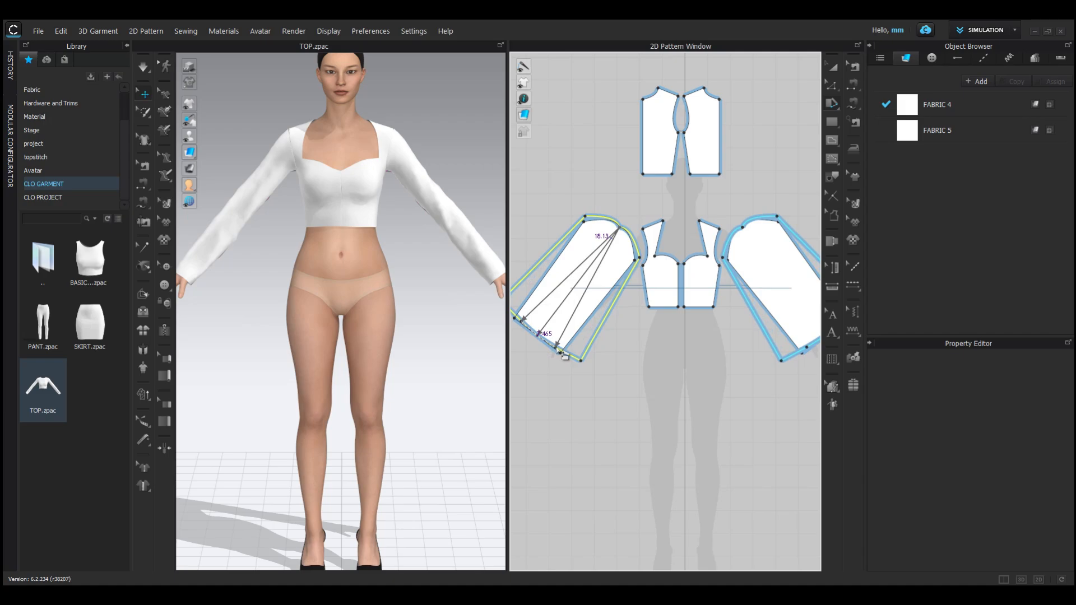
pyautogui.click(558, 351)
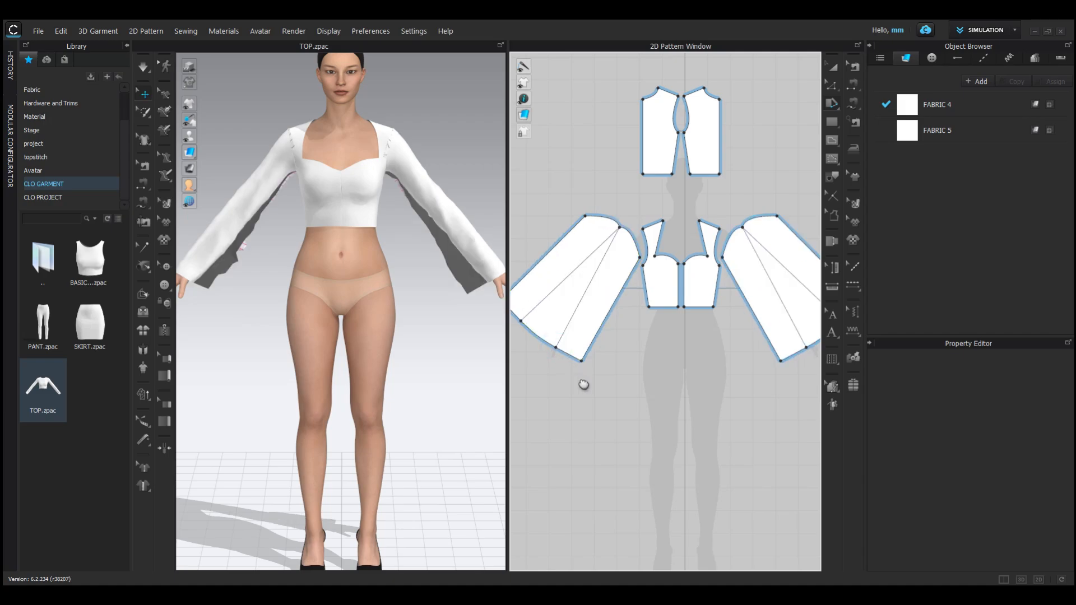
# Draw a thin rectangular cuff pattern about 6.8 in long beneath the hem of the left-hand sleeve pattern.
pyautogui.moveTo(584, 385); pyautogui.dragTo(618, 389, button='right')
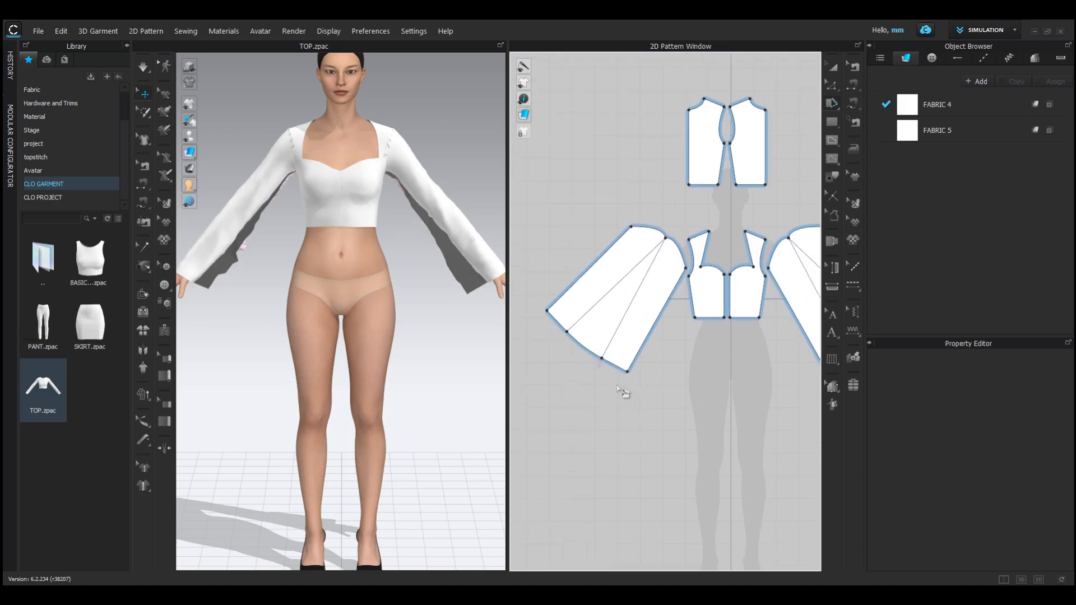
pyautogui.click(835, 124)
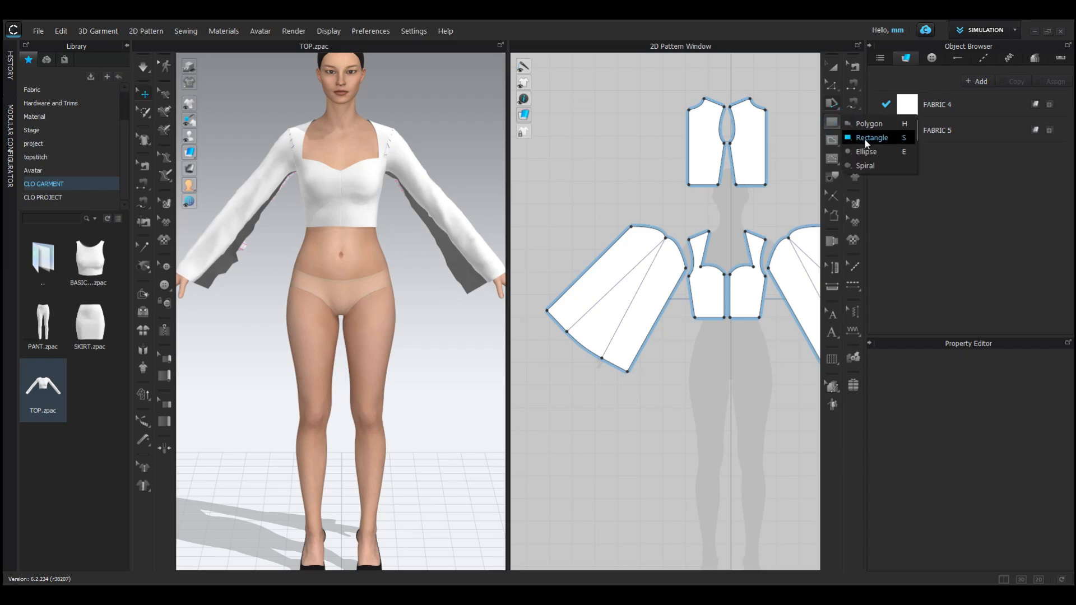
pyautogui.click(866, 138)
pyautogui.moveTo(541, 362); pyautogui.dragTo(575, 367)
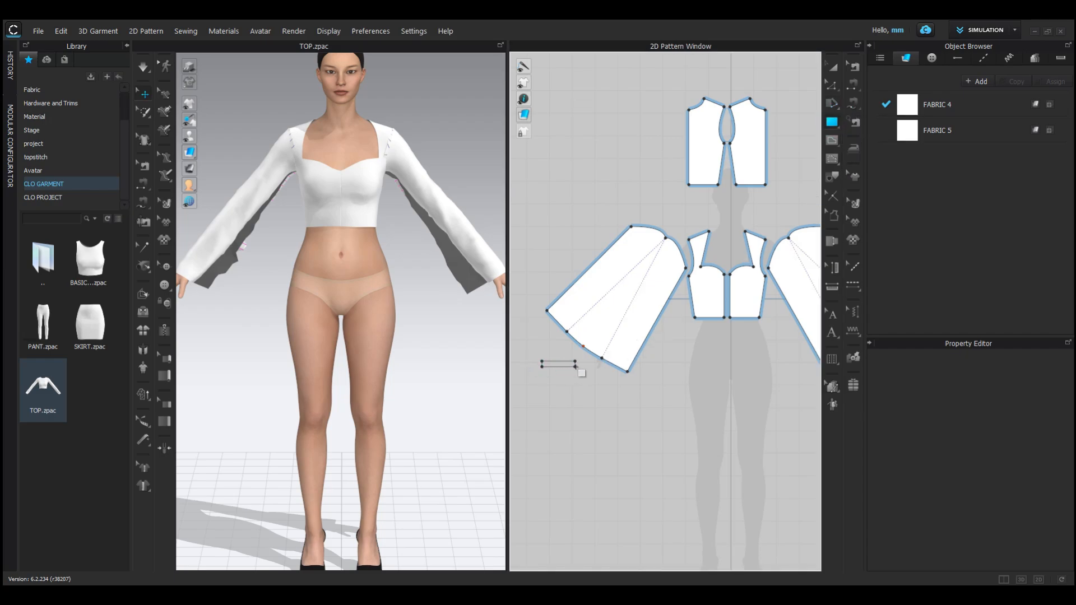
pyautogui.click(581, 364)
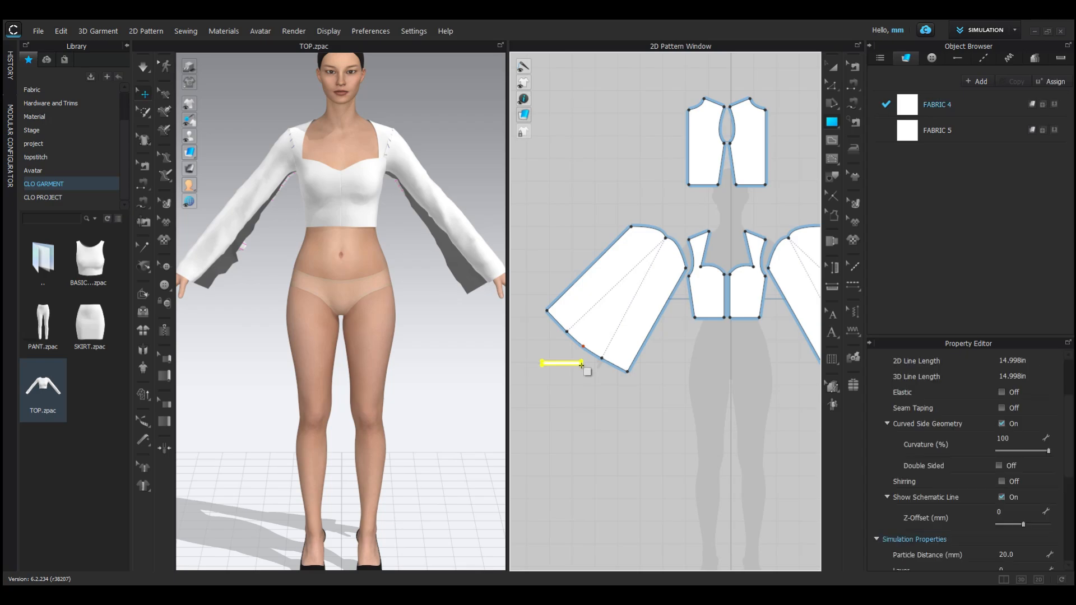
# Copy the cuff pattern and paste its symmetric copy beneath the other sleeve's hem.
pyautogui.click(833, 66)
pyautogui.click(567, 363)
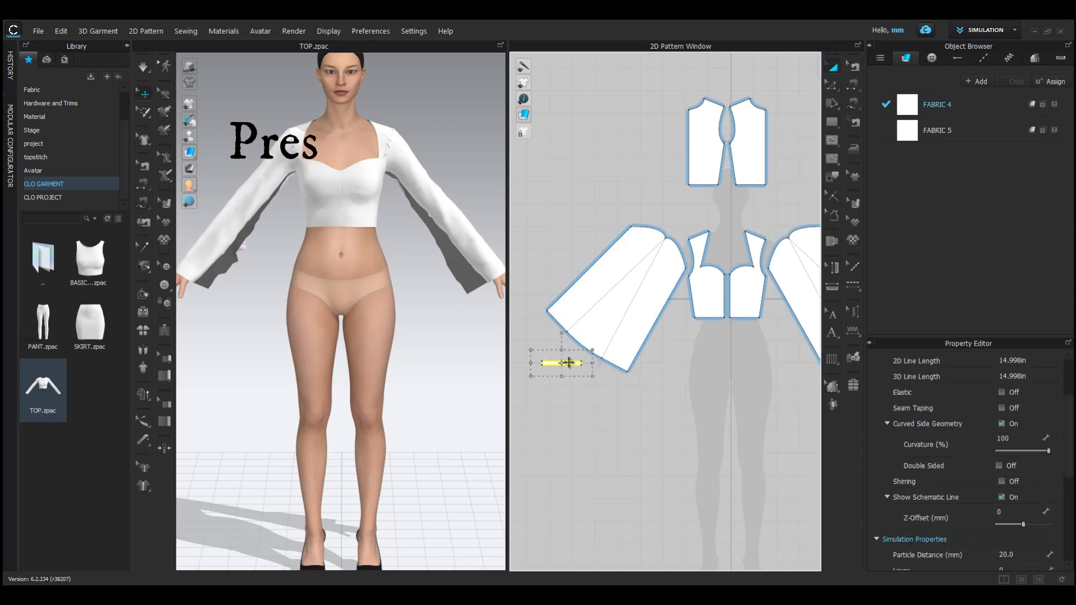
pyautogui.hotkey('ctrl', 'c')
pyautogui.hotkey('ctrl', 'v')
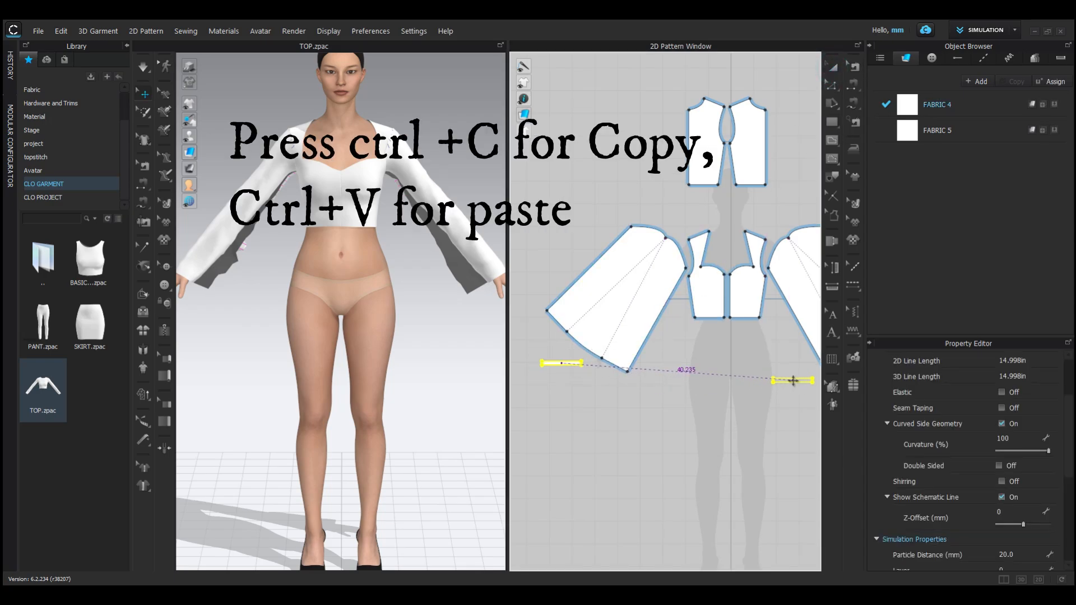
pyautogui.click(796, 380)
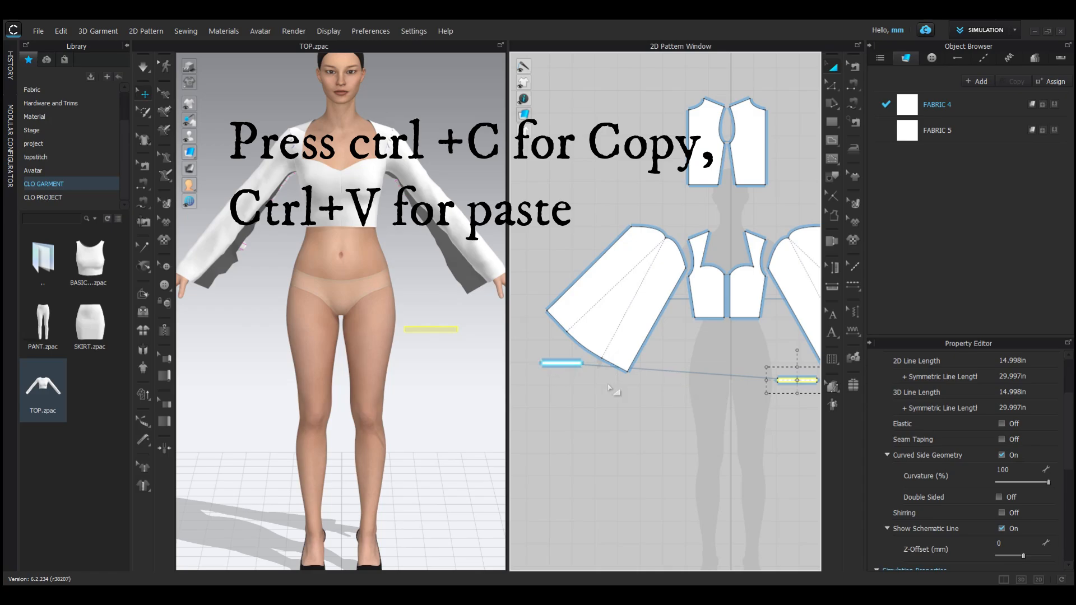
# Free-sew the full sleeve hem to the long upper edge of the cuff.
pyautogui.click(853, 104)
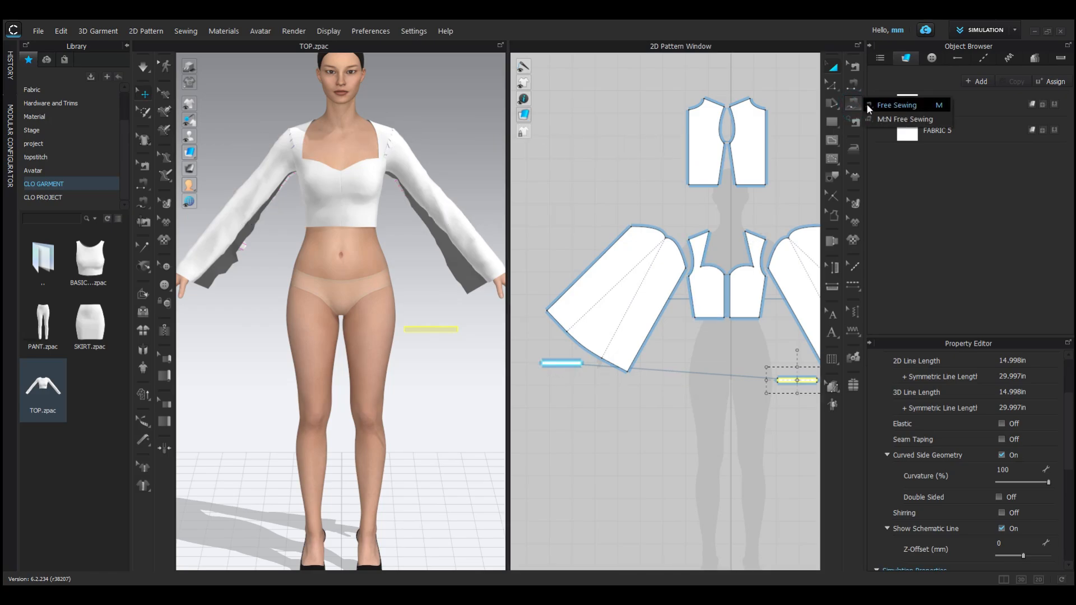
pyautogui.click(867, 103)
pyautogui.scroll(3, 610, 355)
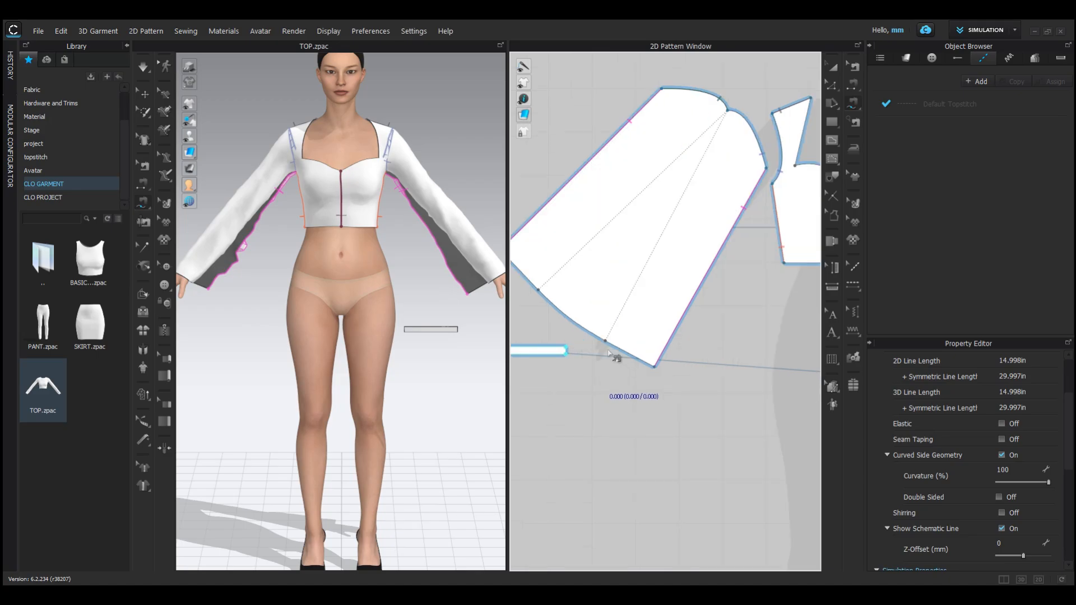
pyautogui.scroll(-1, 610, 354)
pyautogui.click(532, 281)
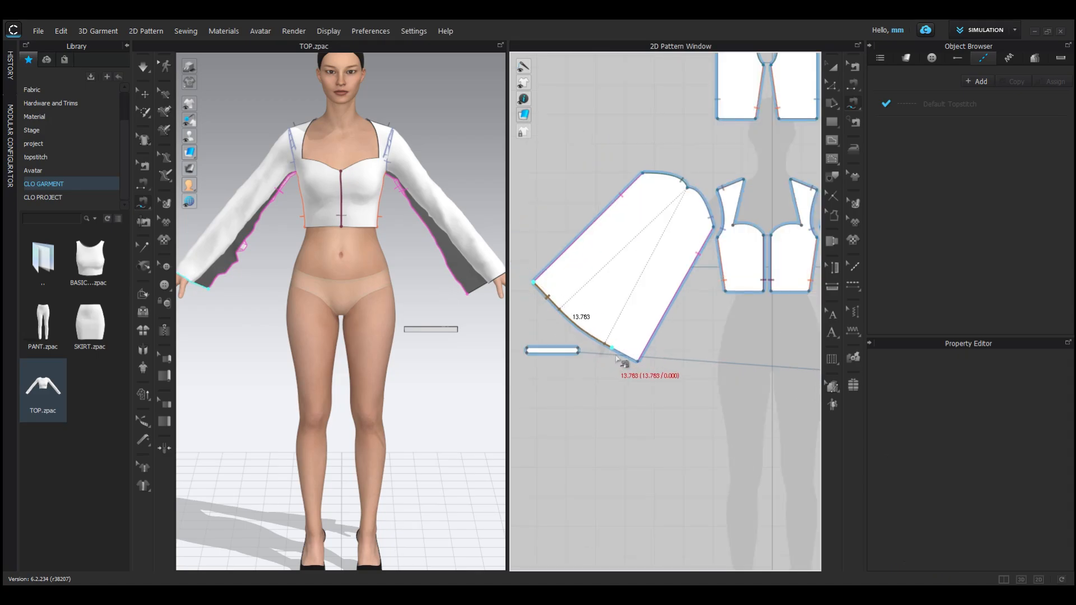
pyautogui.click(637, 360)
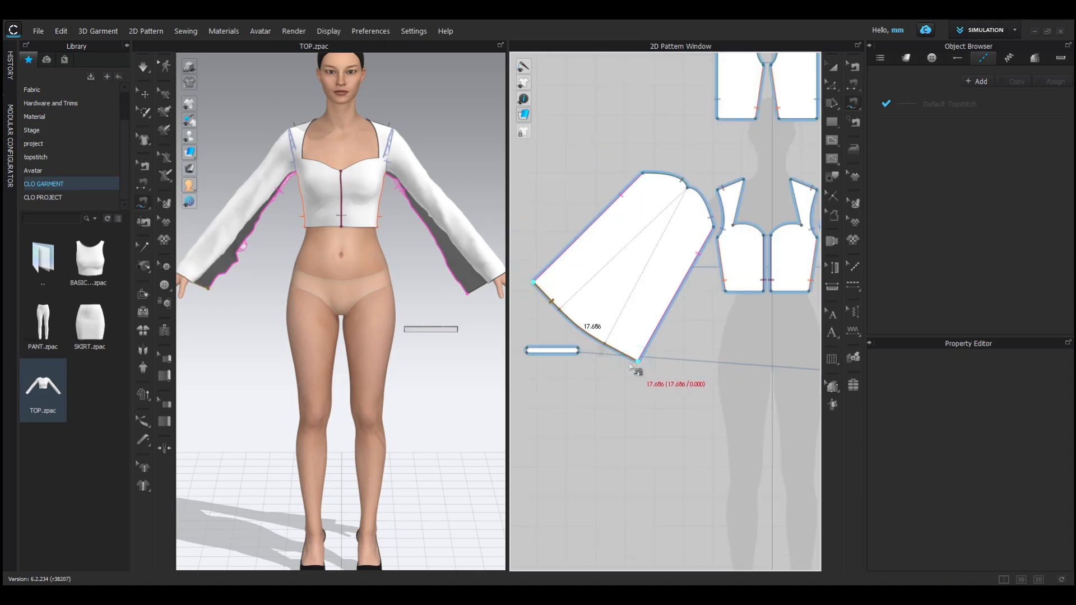
pyautogui.click(527, 350)
pyautogui.click(578, 351)
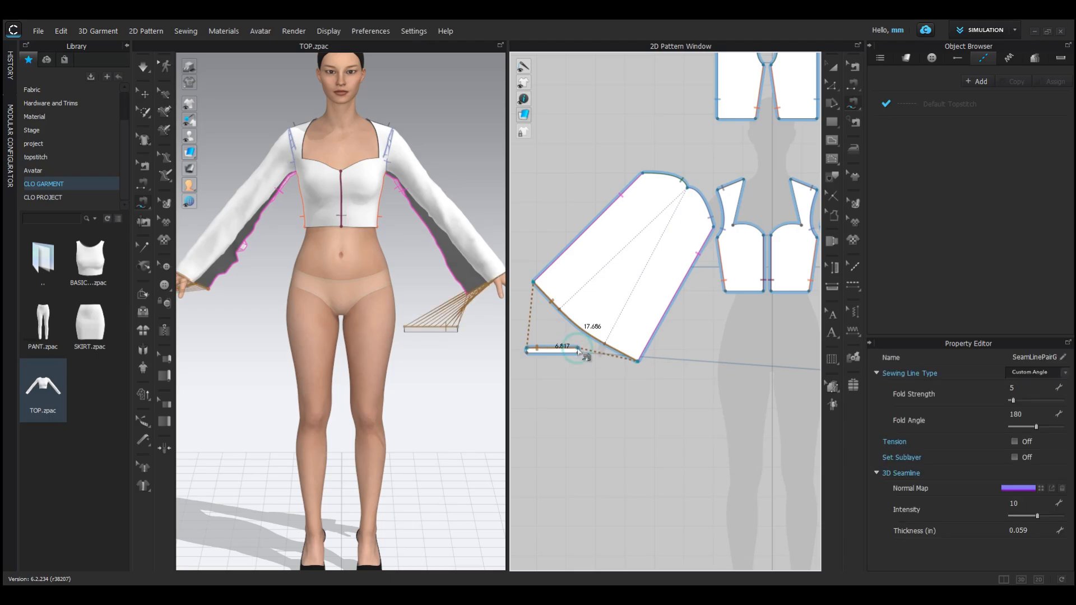
# Place the cuffs at the avatar's wrists in the 3D view and start simulating the garment.
pyautogui.scroll(-5, 665, 399)
pyautogui.moveTo(236, 364); pyautogui.dragTo(290, 366, button='middle')
pyautogui.press('a')
pyautogui.moveTo(190, 312); pyautogui.dragTo(239, 317, button='middle')
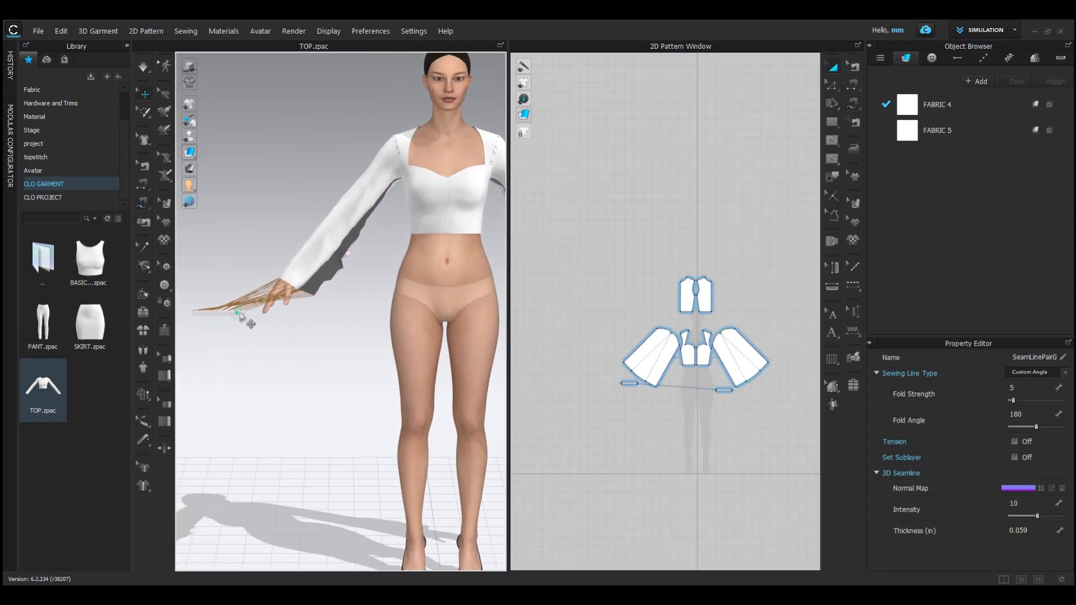
pyautogui.moveTo(238, 314); pyautogui.dragTo(303, 299)
pyautogui.moveTo(327, 361); pyautogui.dragTo(244, 313, button='middle')
pyautogui.moveTo(433, 272); pyautogui.dragTo(499, 235)
pyautogui.press('space')
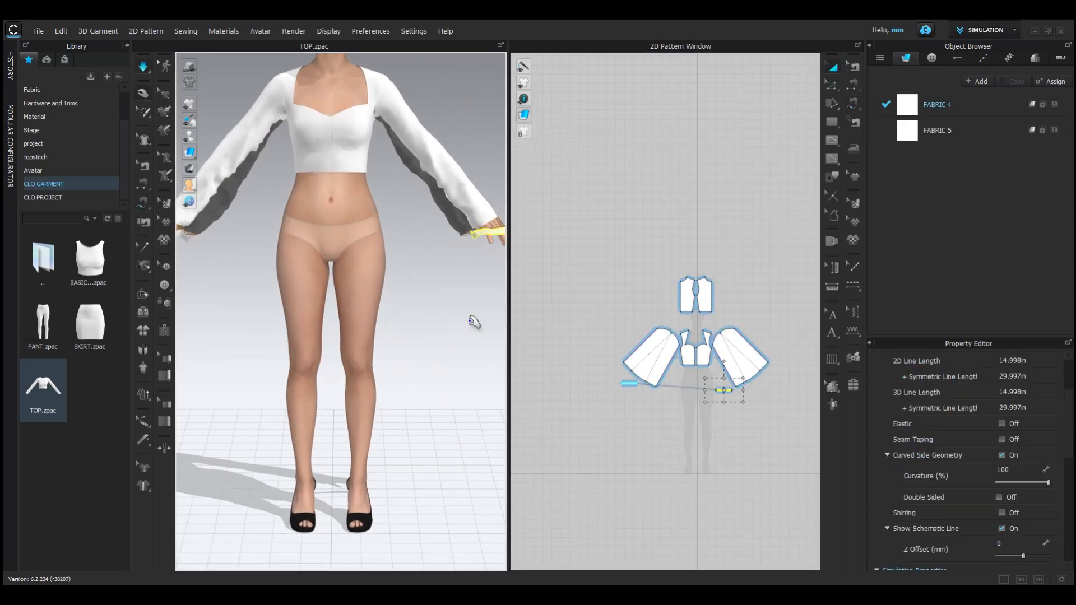
# Tug the sleeve near the wrist during simulation so the gathered hem and cuff settle.
pyautogui.moveTo(469, 320); pyautogui.dragTo(336, 302, button='right')
pyautogui.scroll(-3, 376, 294)
pyautogui.scroll(4, 220, 255)
pyautogui.moveTo(220, 255); pyautogui.dragTo(309, 252, button='right')
pyautogui.moveTo(303, 166); pyautogui.dragTo(334, 178)
# Shorten the cuff pattern lengthwise so it fits closer around the wrist.
pyautogui.scroll(5, 638, 387)
pyautogui.click(644, 355)
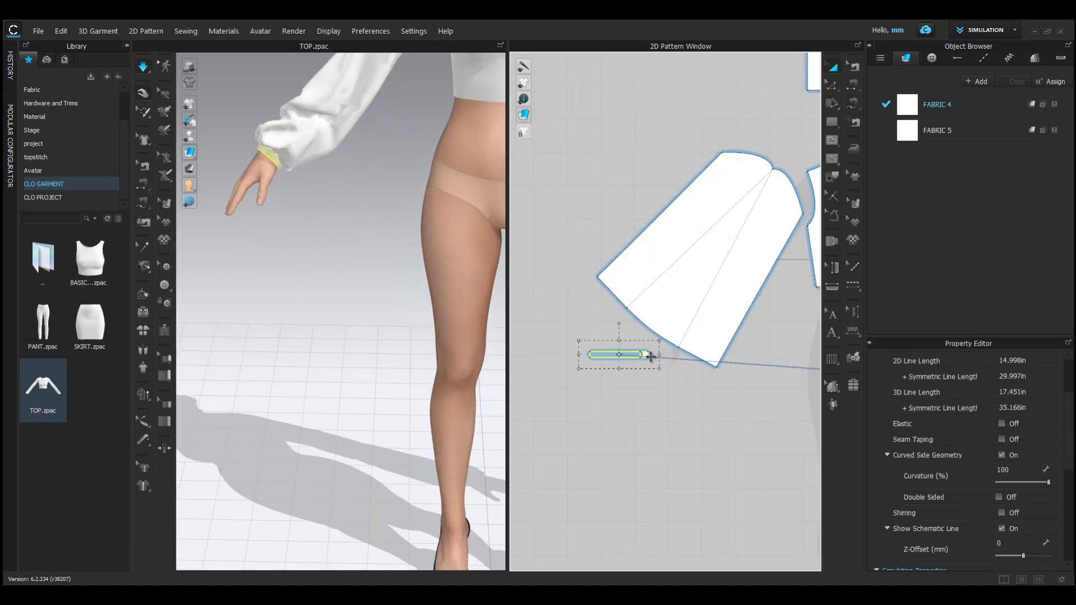
pyautogui.moveTo(651, 357); pyautogui.dragTo(650, 357)
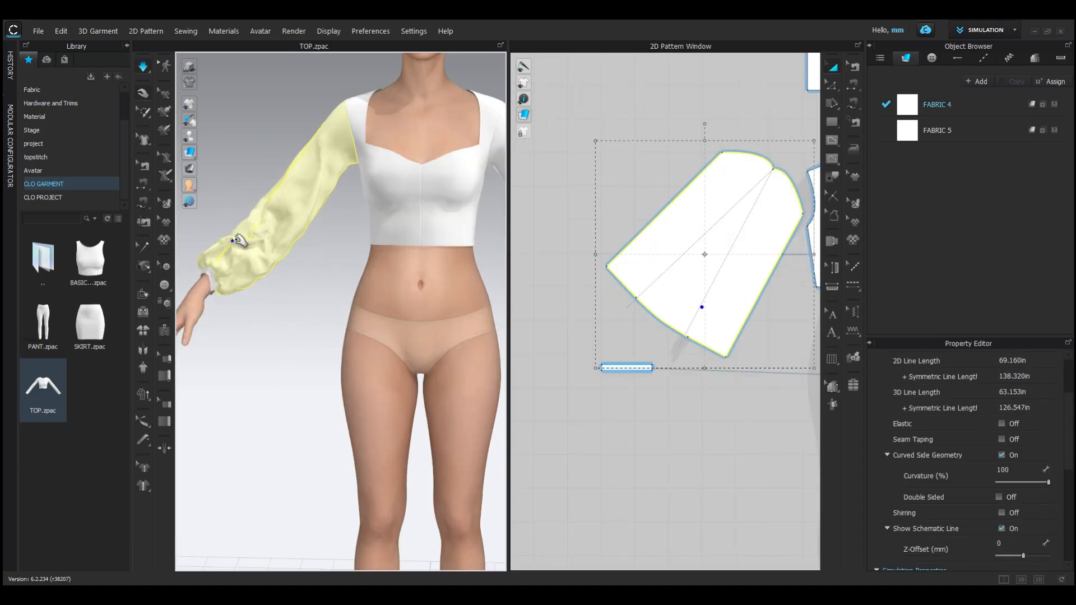
# Pull on the sleeves and cuffs from several angles so both gathered sleeves drape evenly on the arms.
pyautogui.moveTo(236, 241); pyautogui.dragTo(219, 259)
pyautogui.scroll(5, 661, 406)
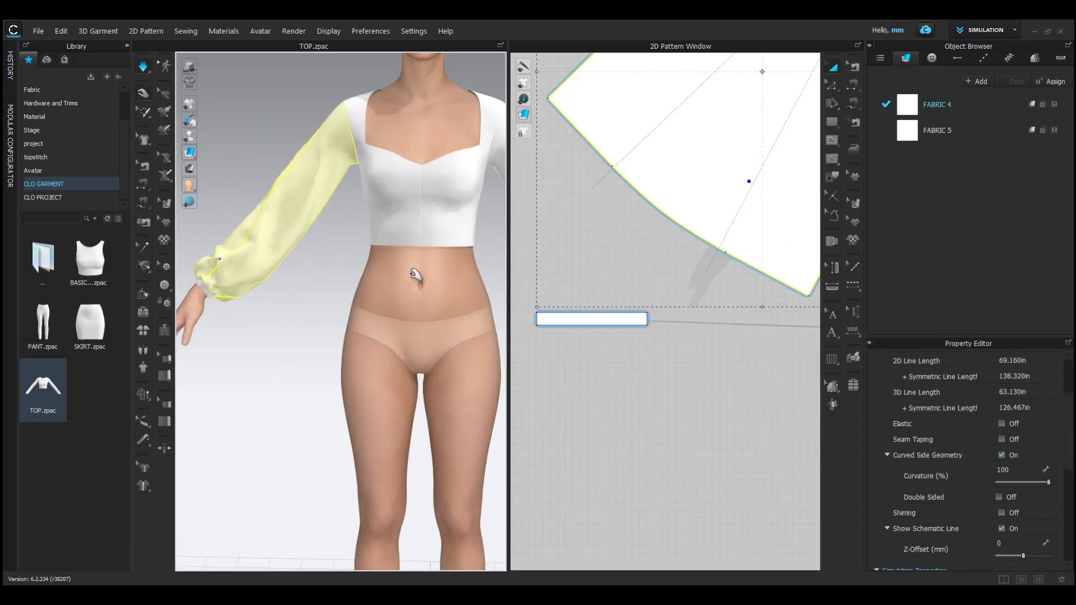
pyautogui.scroll(-2, 412, 274)
pyautogui.moveTo(411, 274); pyautogui.dragTo(291, 308, button='middle')
pyautogui.moveTo(388, 289); pyautogui.dragTo(419, 319)
pyautogui.moveTo(427, 331); pyautogui.dragTo(442, 304)
pyautogui.moveTo(299, 194)
pyautogui.mouseDown()
pyautogui.moveTo(279, 178)
pyautogui.moveTo(297, 179)
pyautogui.mouseUp()
pyautogui.moveTo(226, 195); pyautogui.dragTo(244, 180)
pyautogui.scroll(-3, 269, 350)
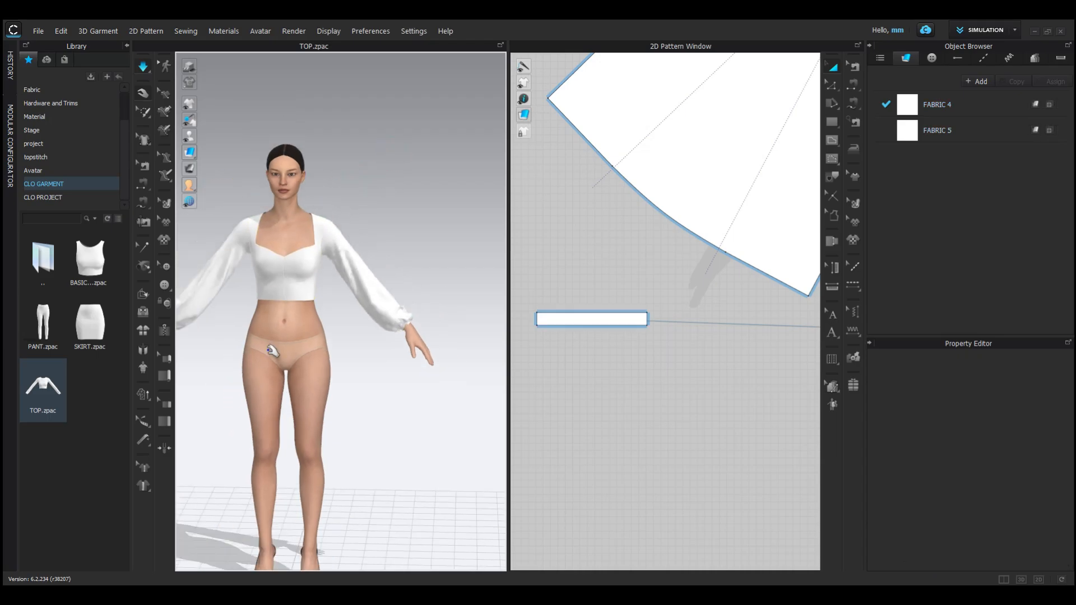
pyautogui.moveTo(268, 351); pyautogui.dragTo(342, 317, button='middle')
pyautogui.moveTo(240, 290); pyautogui.dragTo(239, 285)
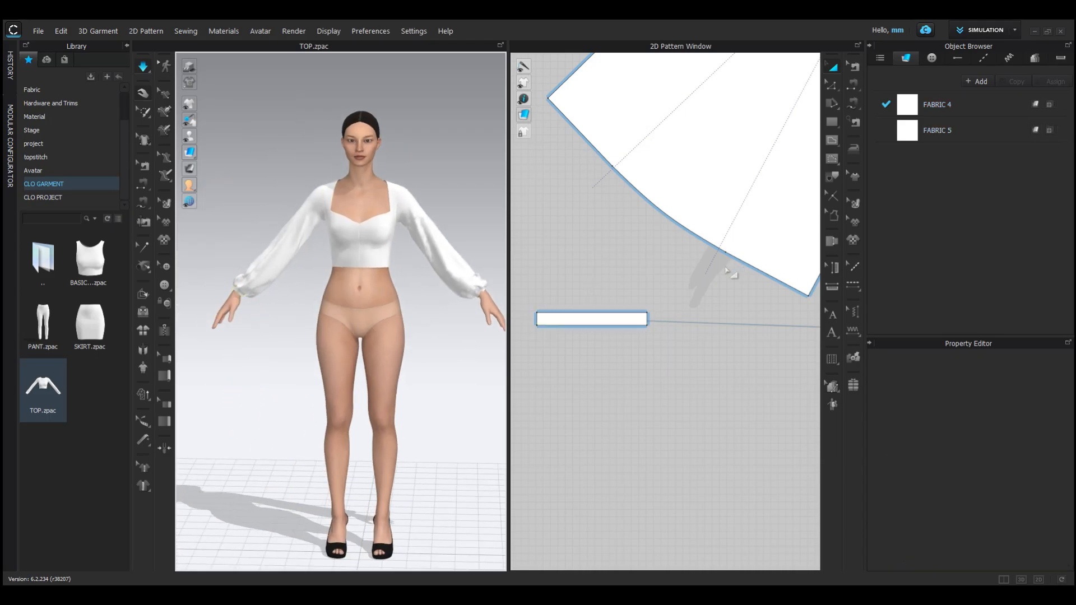
# Draw a rectangular skirt panel with Polygon about 5.06 in wide and 12.04 in long, starting from the right-hand front bodice pattern's hem.
pyautogui.scroll(-4, 728, 272)
pyautogui.click(751, 261)
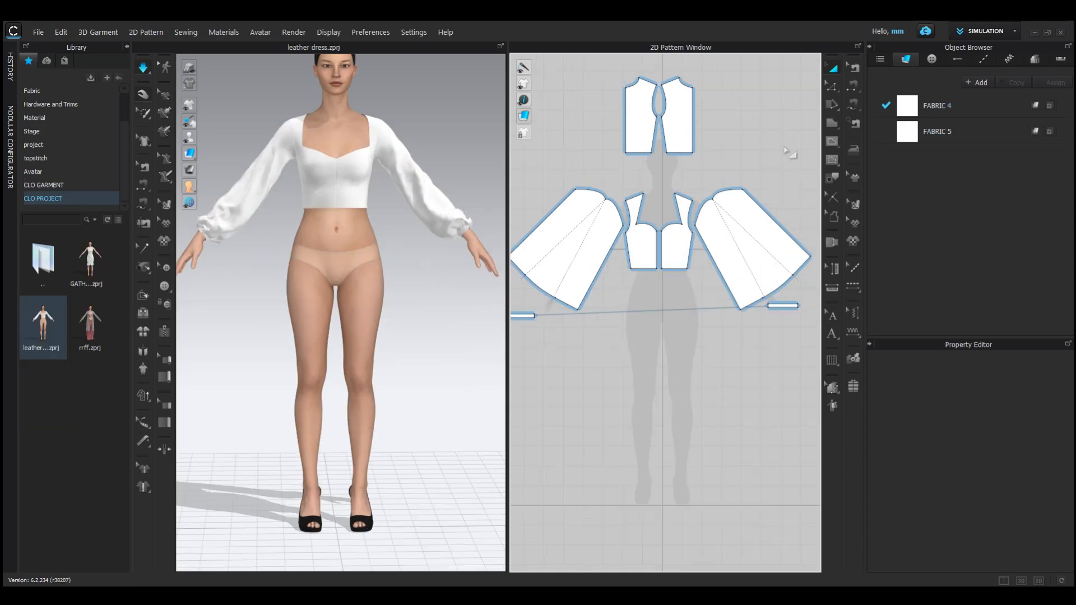
pyautogui.click(830, 123)
pyautogui.scroll(5, 685, 272)
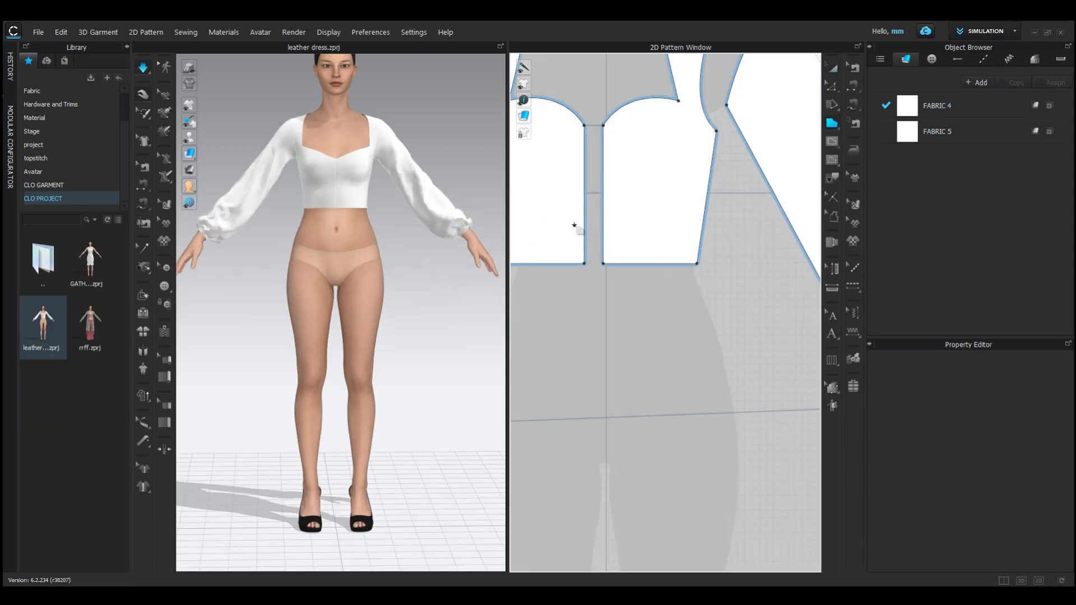
pyautogui.click(605, 265)
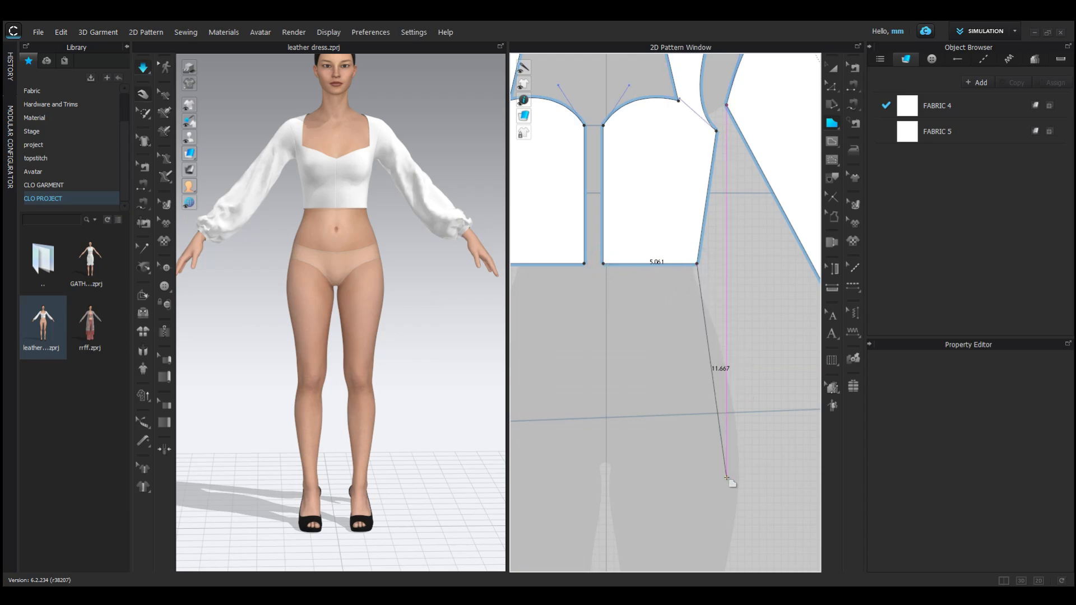
pyautogui.click(696, 485)
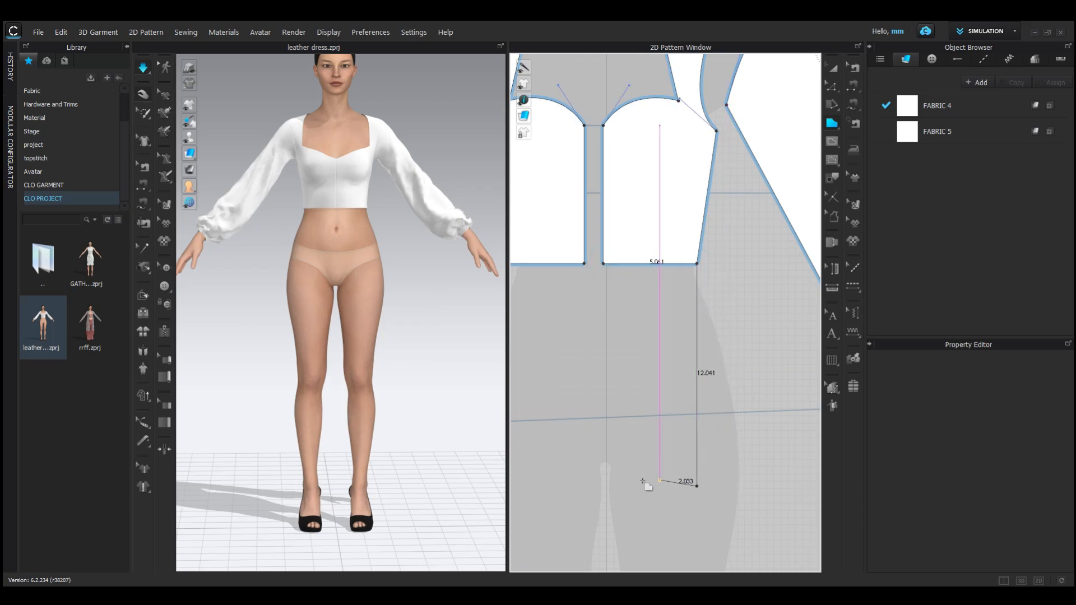
pyautogui.click(604, 486)
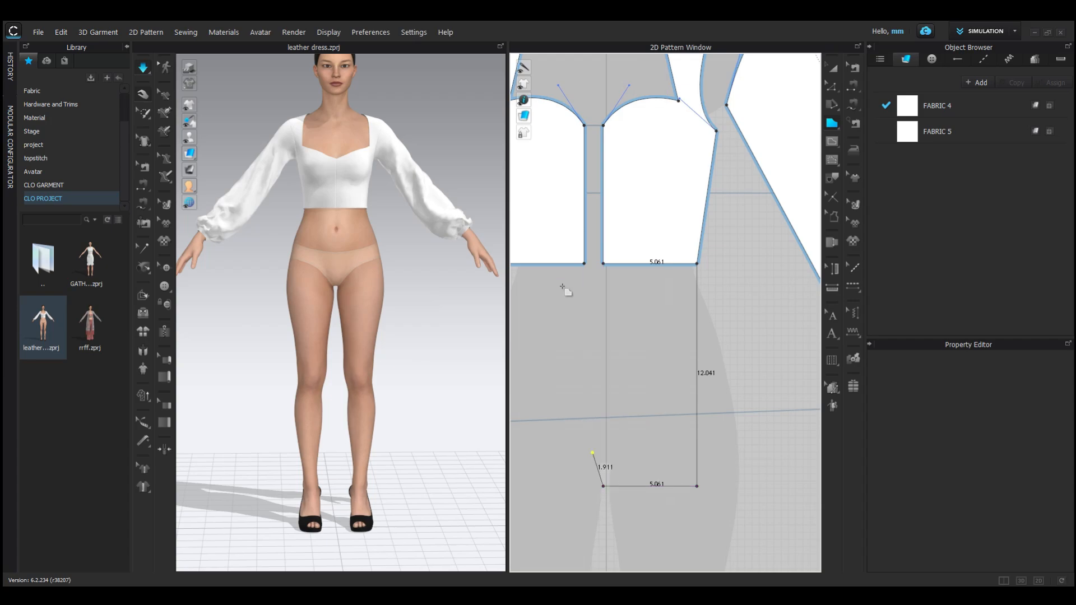
pyautogui.click(603, 263)
# Move the skirt panel slightly below the bodice hem and deselect it.
pyautogui.click(833, 68)
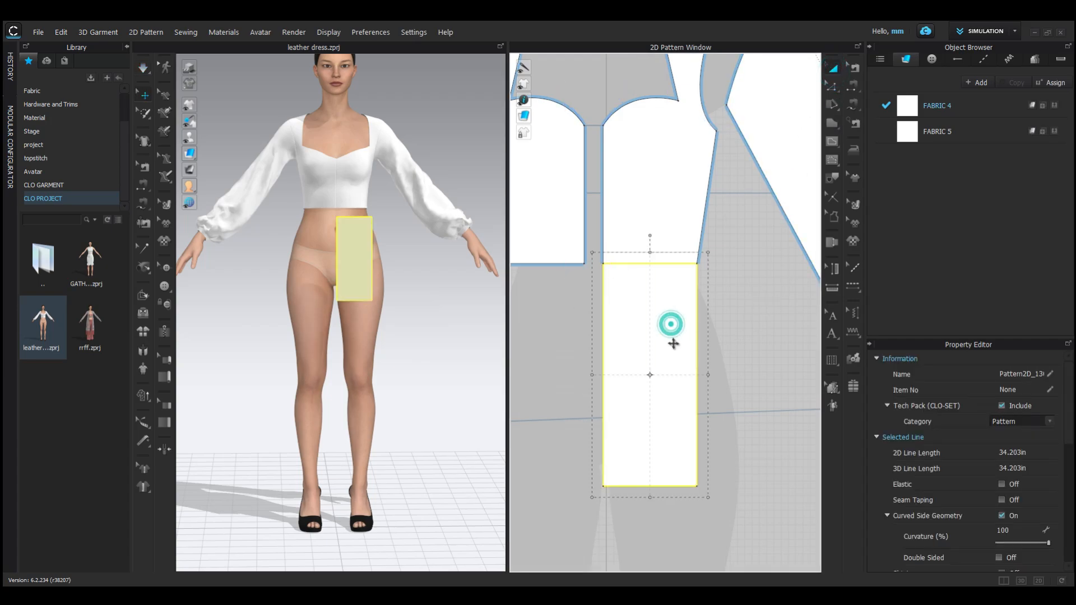
pyautogui.moveTo(670, 323); pyautogui.dragTo(669, 350)
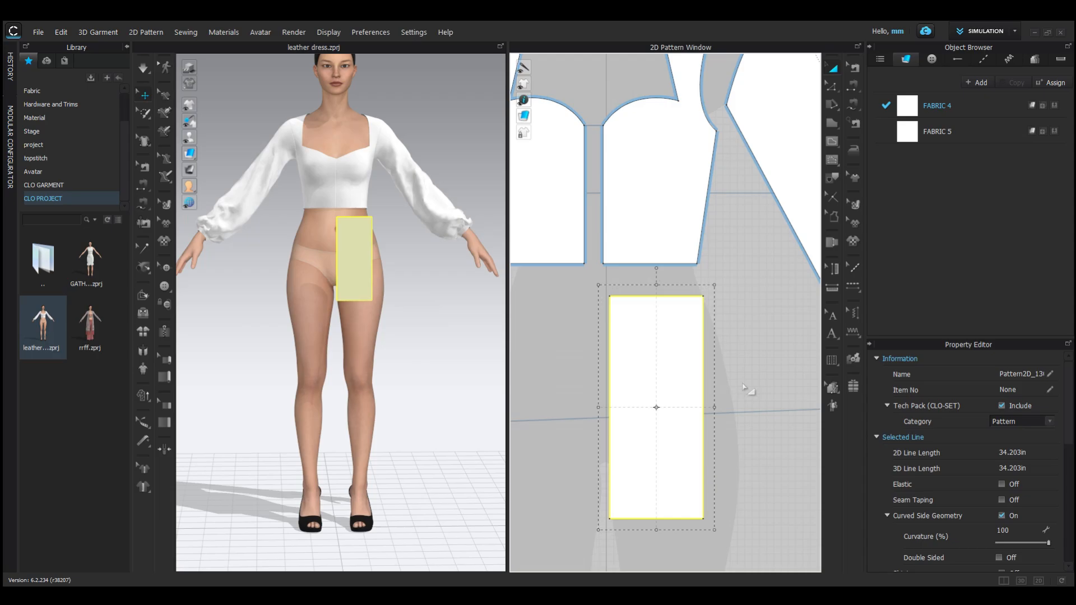
pyautogui.click(808, 268)
# Flare the skirt panel with Fullness (Point), slashing from mid-waist to mid-hem and spreading the outer side.
pyautogui.click(829, 103)
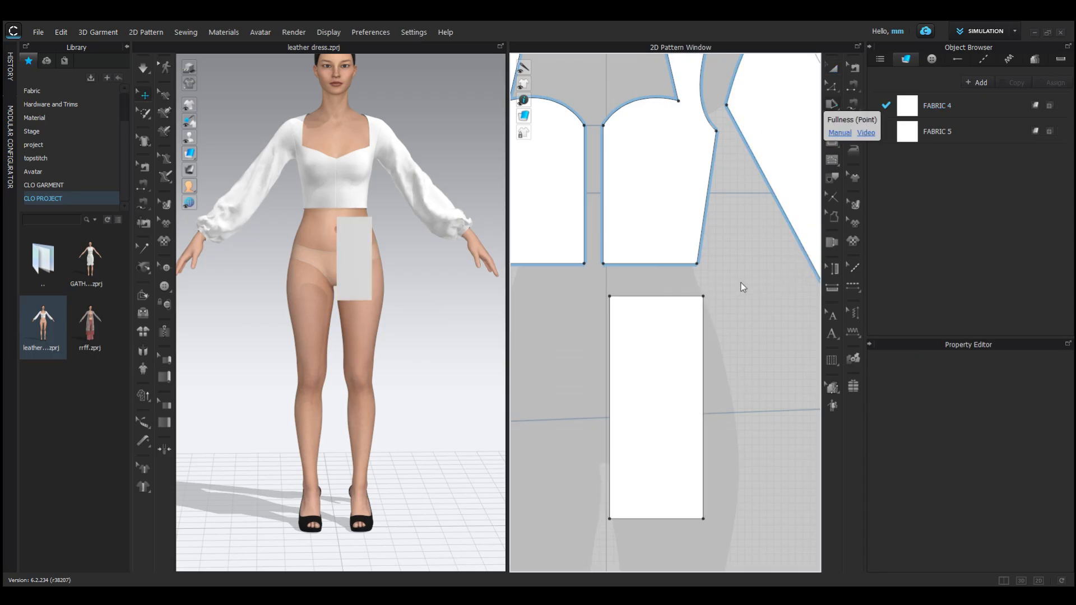
pyautogui.click(658, 296)
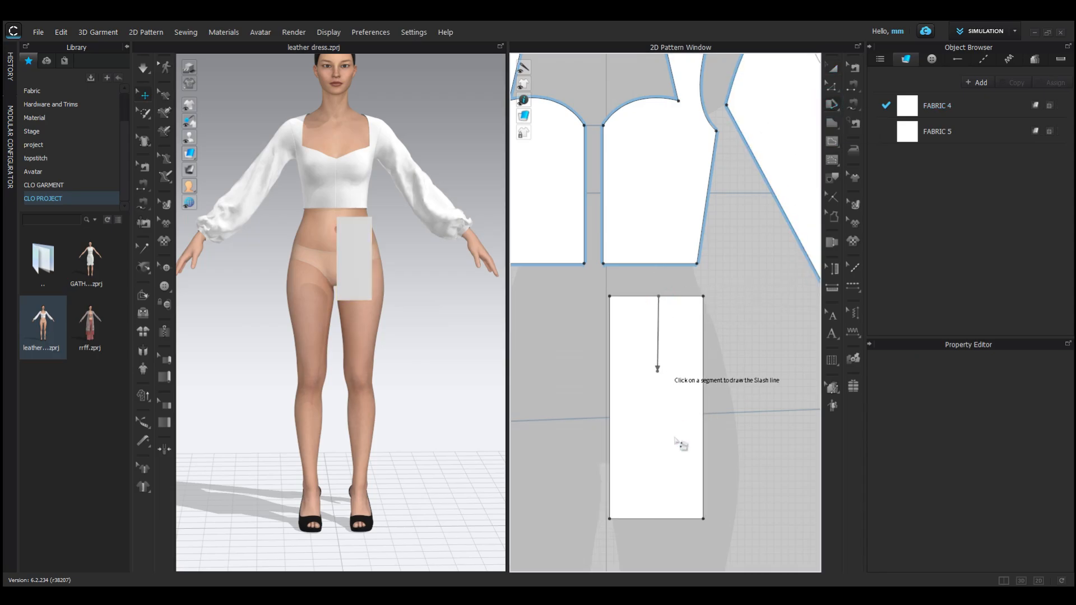
pyautogui.click(656, 519)
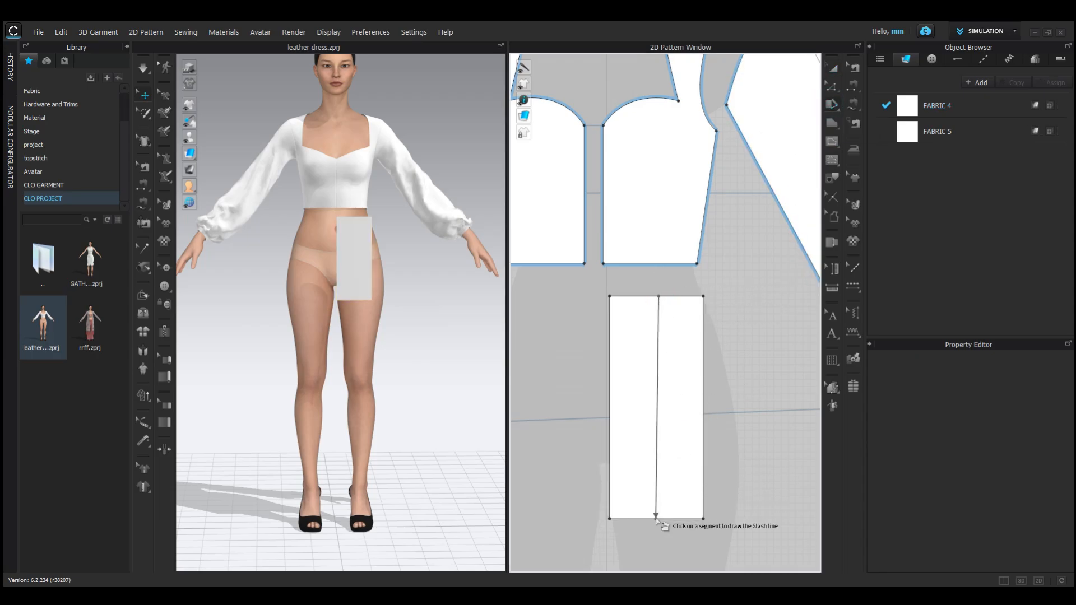
pyautogui.click(708, 512)
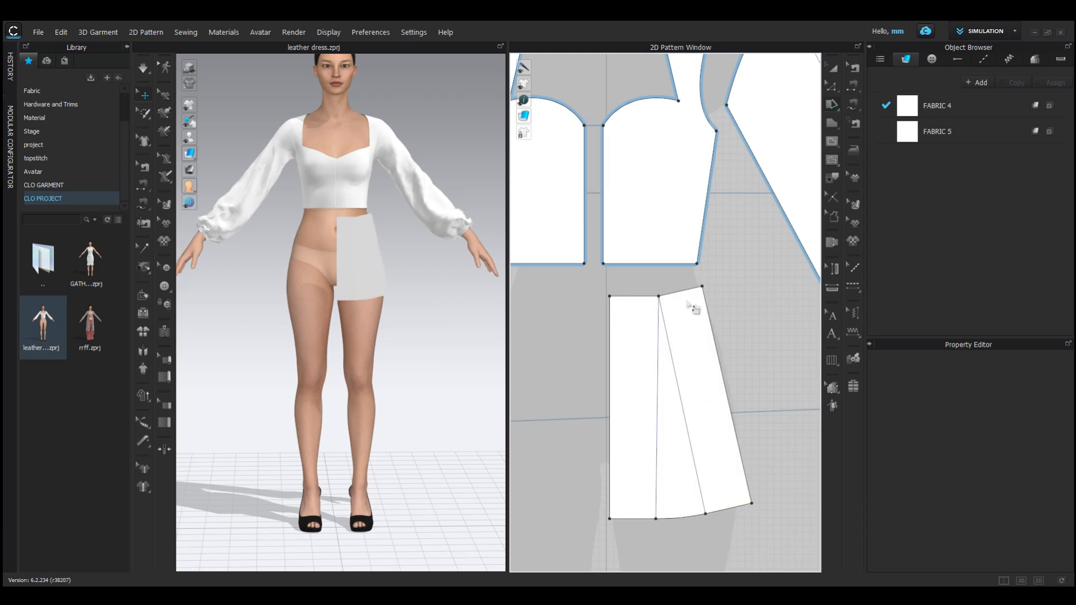
# Add a second fullness slash between the first spread and the panel's side edge, and swing that side outward.
pyautogui.click(683, 291)
pyautogui.click(727, 508)
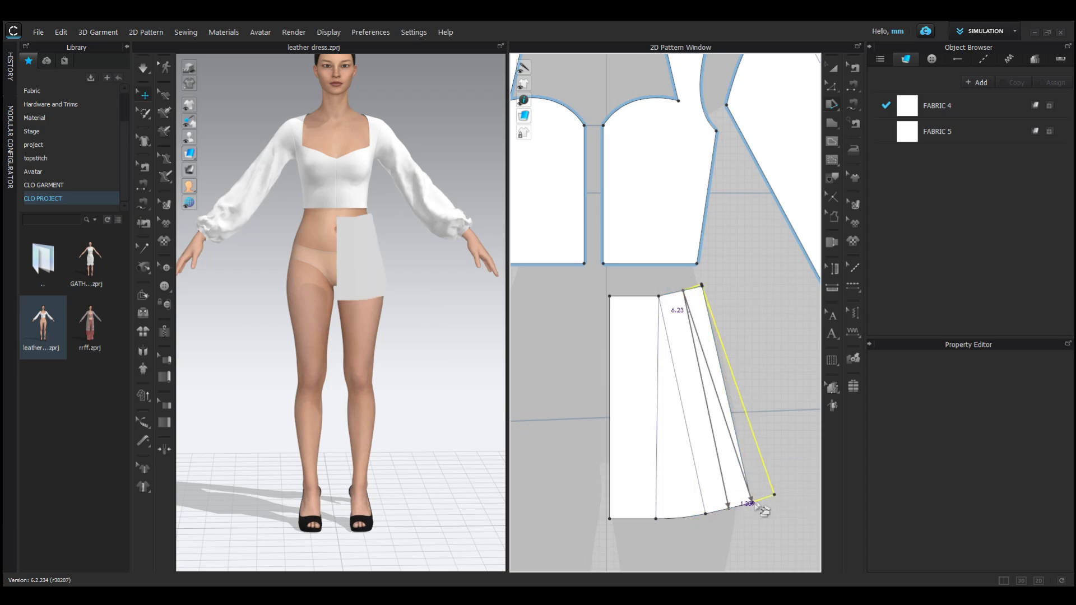
pyautogui.click(792, 483)
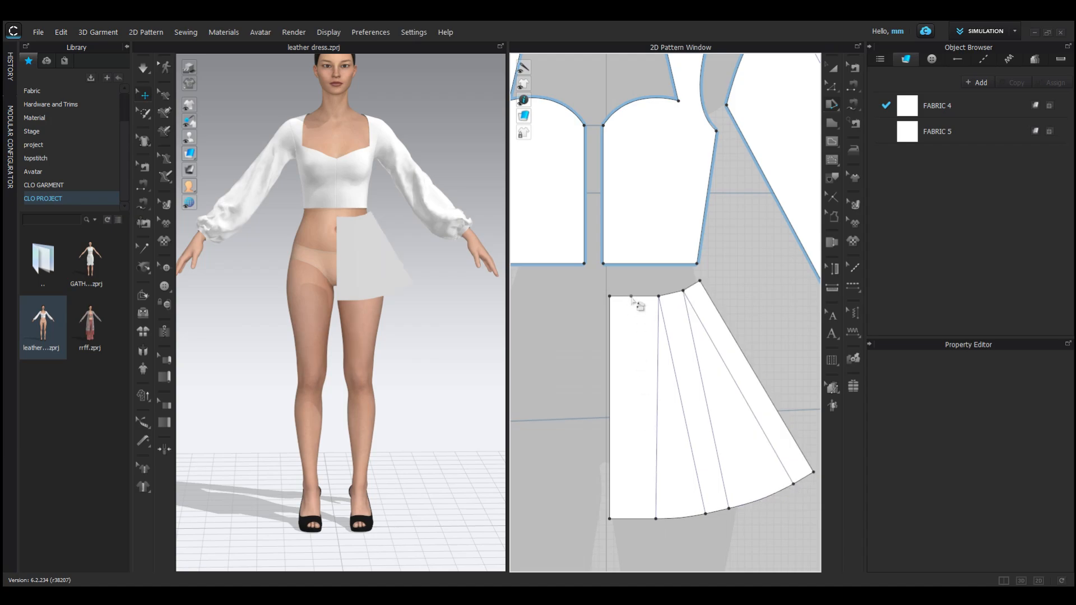
# Add a third fullness slash near the panel's straight center edge and spread the hem about 3.02 in.
pyautogui.click(632, 296)
pyautogui.click(632, 517)
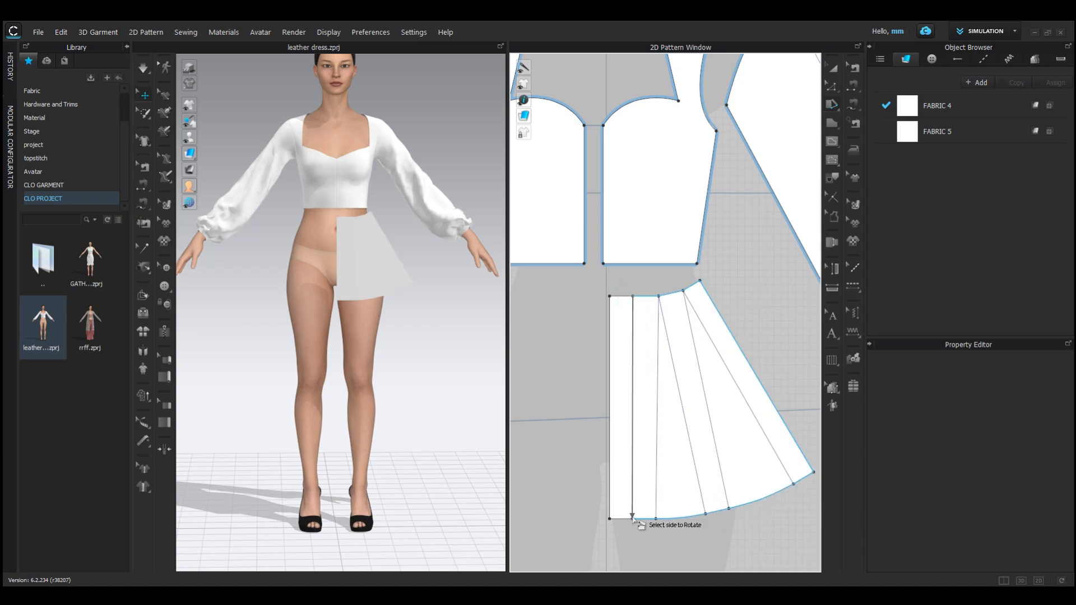
pyautogui.click(634, 518)
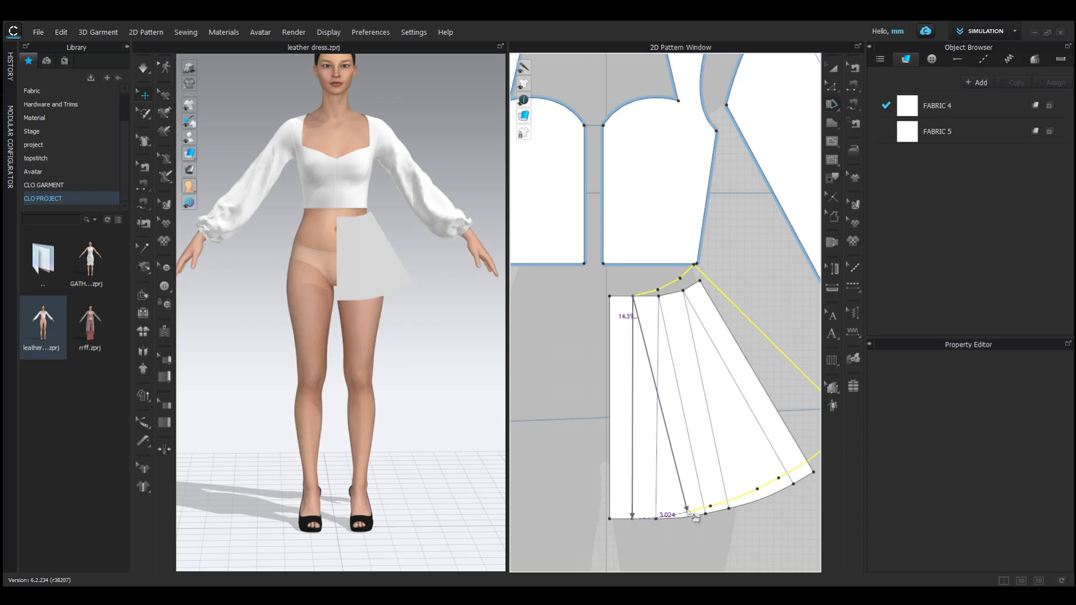
pyautogui.click(687, 511)
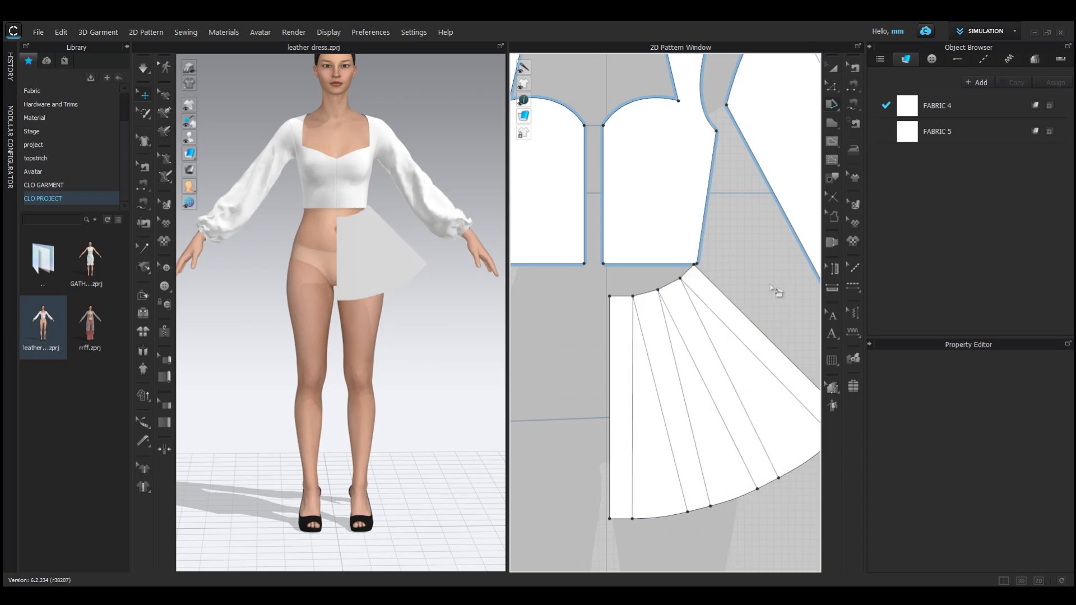
# Copy the flared skirt panel and paste the duplicate directly below it, about 14.3 in down.
pyautogui.press('a')
pyautogui.click(720, 340)
pyautogui.scroll(-2, 720, 330)
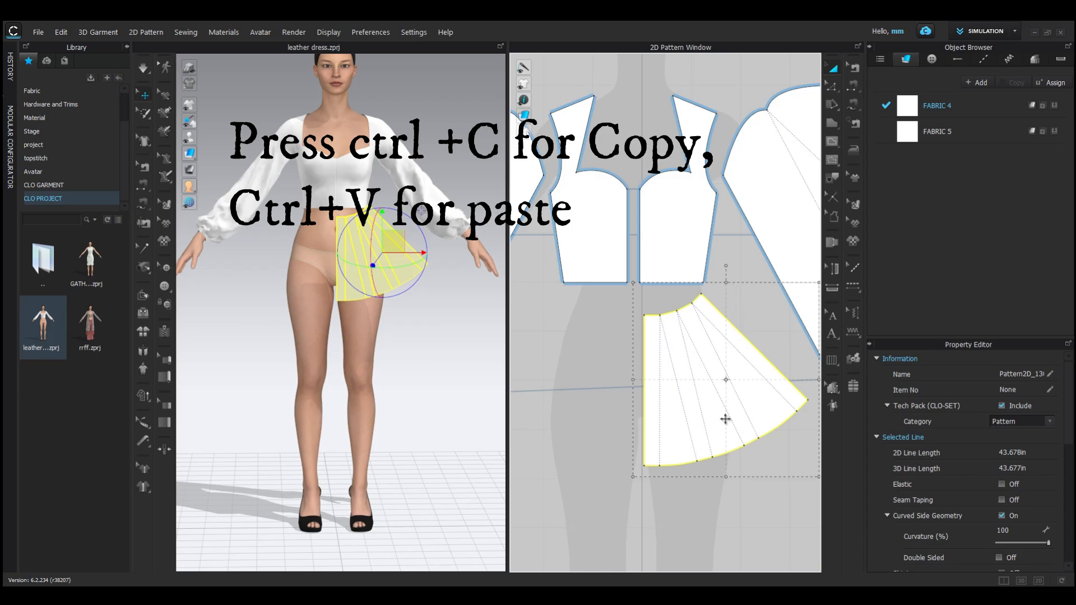
pyautogui.hotkey('ctrl', 'c')
pyautogui.hotkey('ctrl', 'v')
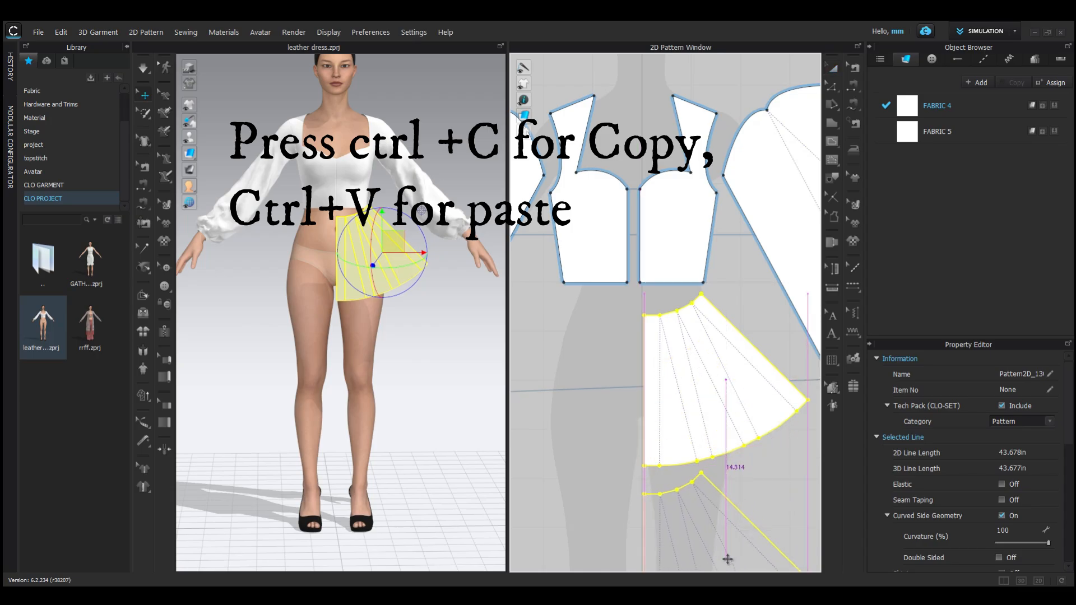
pyautogui.click(715, 471)
pyautogui.scroll(-4, 723, 493)
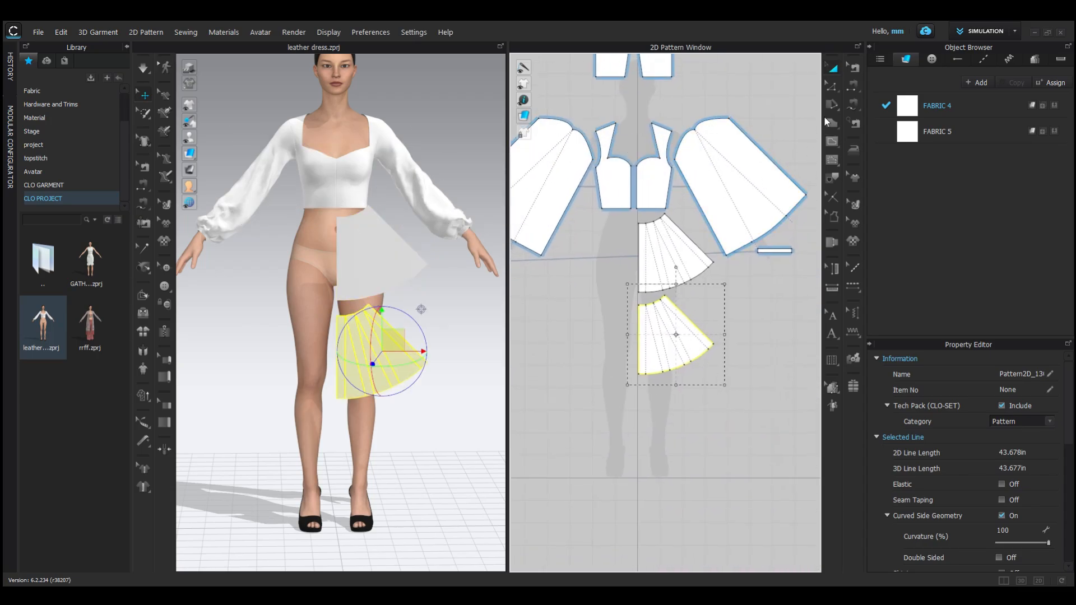
# Lengthen the lower skirt panel by selecting its hem points and moving them straight down.
pyautogui.moveTo(607, 359); pyautogui.dragTo(695, 426)
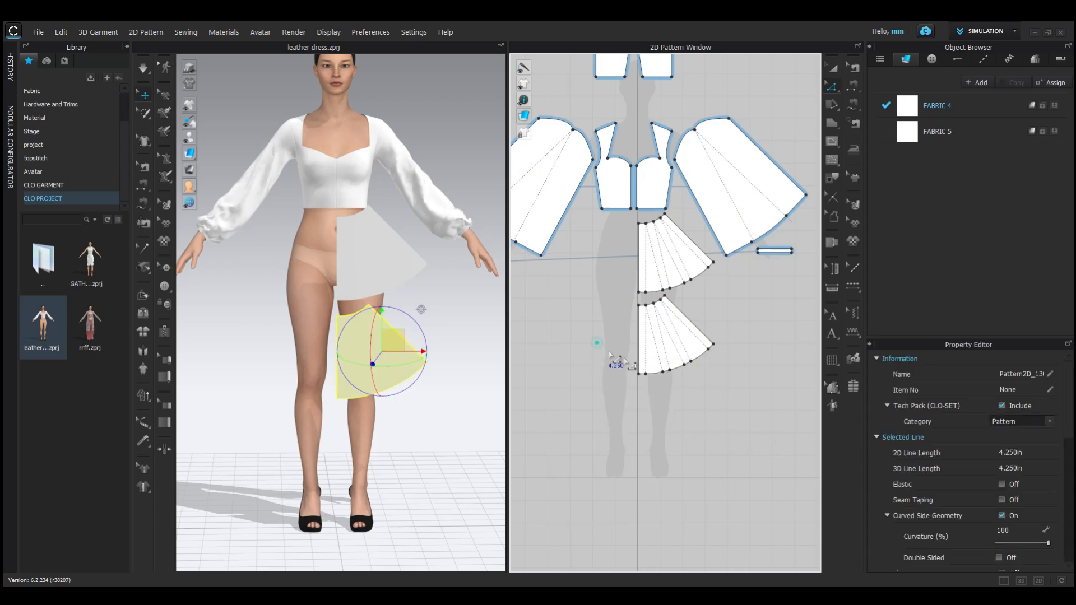
pyautogui.moveTo(596, 341); pyautogui.dragTo(728, 400)
pyautogui.scroll(5, 686, 379)
pyautogui.moveTo(584, 411); pyautogui.dragTo(586, 499)
# Add fullness to the lower panel with Fullness (Point), slashing from mid-waist to hem and spreading the outer side.
pyautogui.click(832, 105)
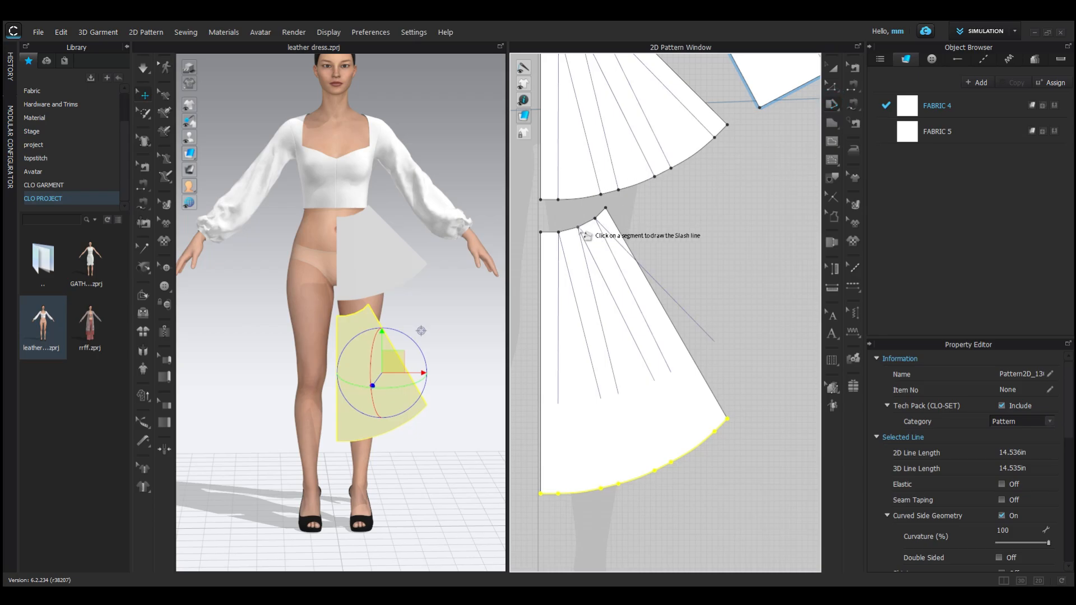
pyautogui.click(578, 228)
pyautogui.click(675, 460)
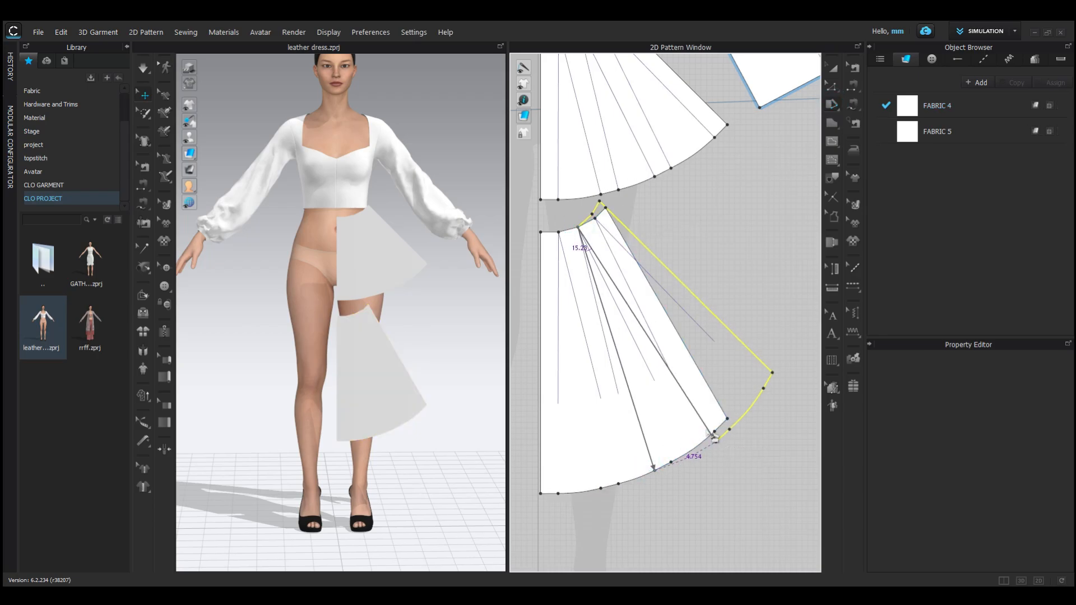
pyautogui.click(722, 431)
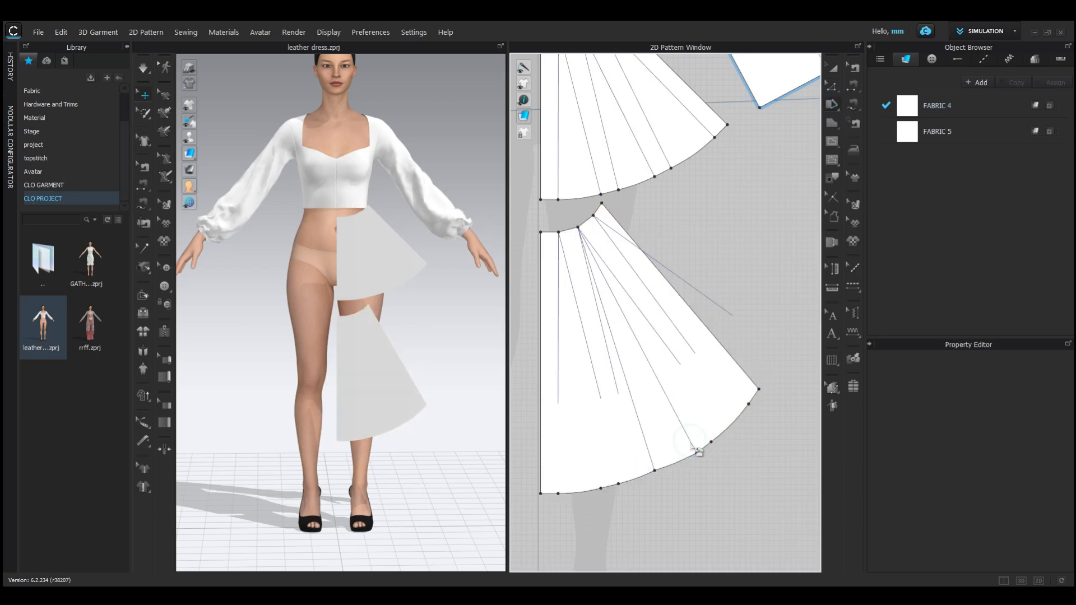
# Add another fullness slash near the lower panel's straight center edge and spread its hem outward.
pyautogui.click(576, 492)
pyautogui.click(635, 493)
pyautogui.scroll(-3, 690, 477)
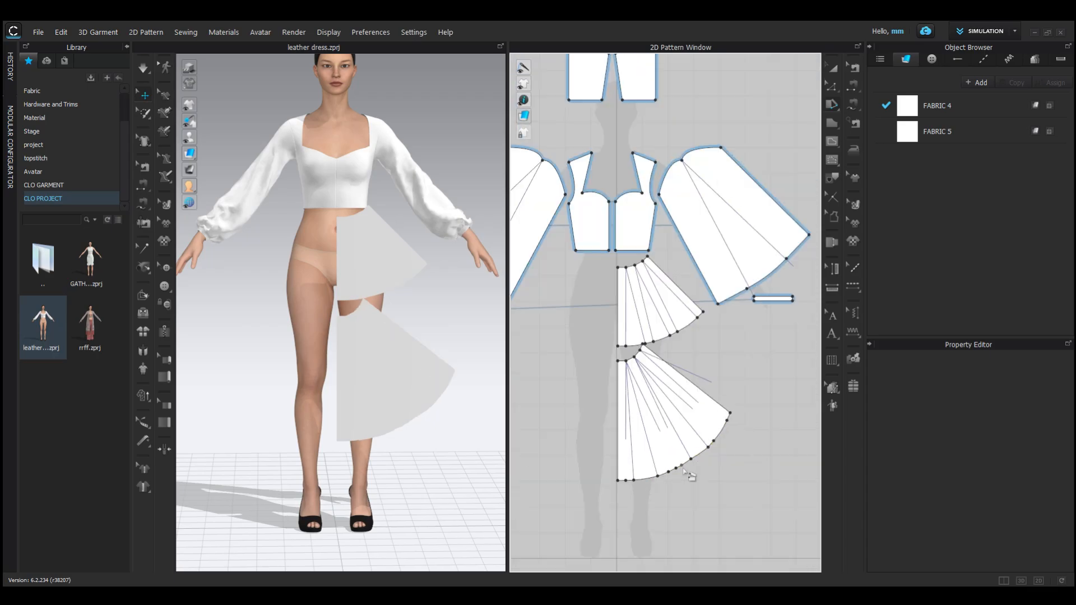
# Copy both skirt panels together and mirror-paste them beside the originals, beyond the sleeve pattern.
pyautogui.click(831, 69)
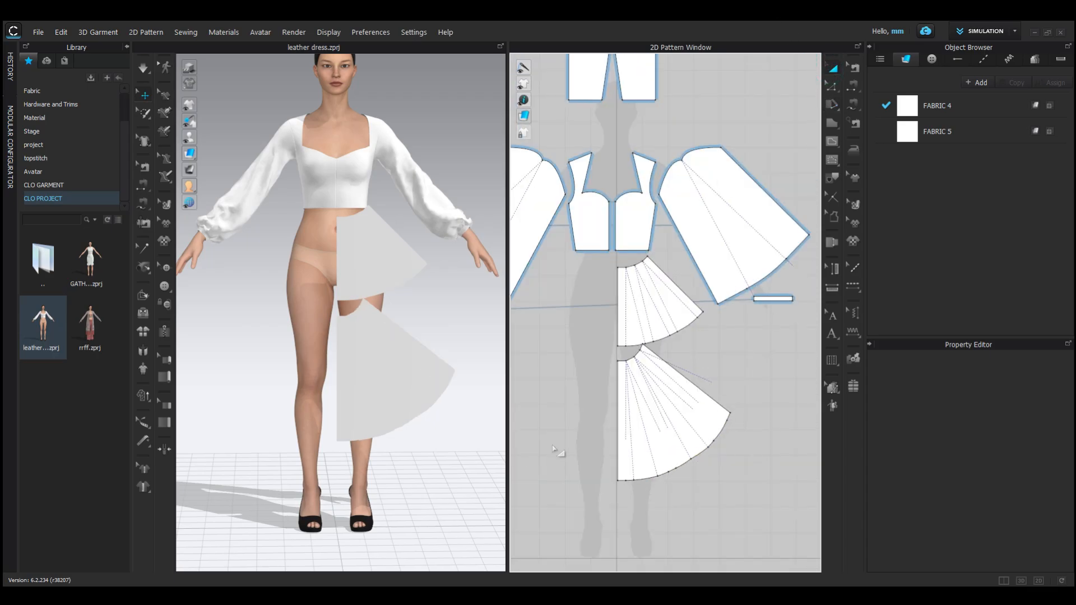
pyautogui.click(641, 412)
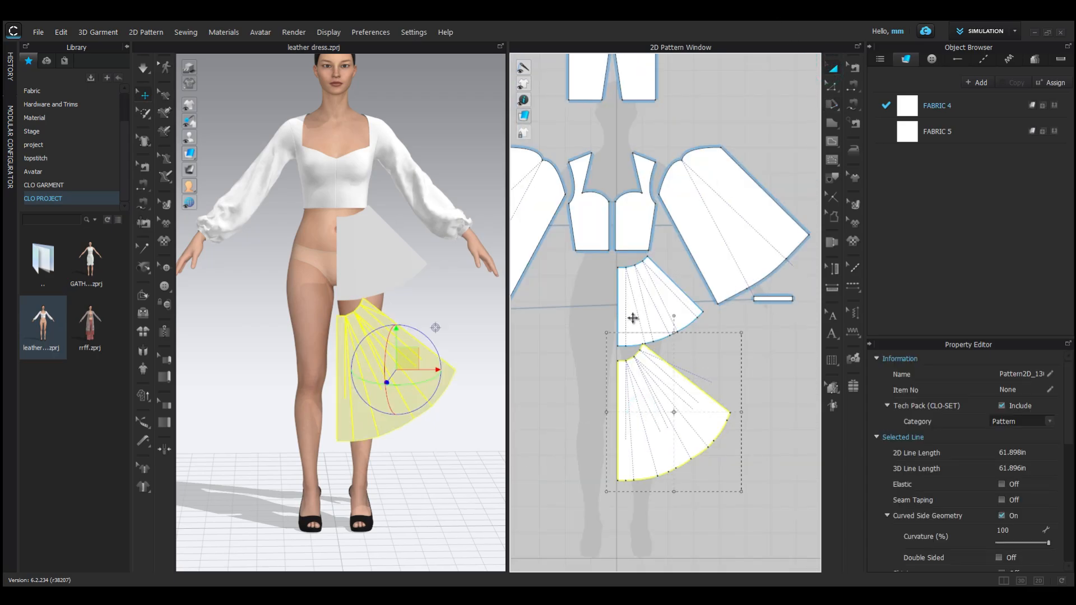
pyautogui.scroll(-3, 633, 319)
pyautogui.keyDown('shift'); pyautogui.click(642, 303); pyautogui.keyUp('shift')
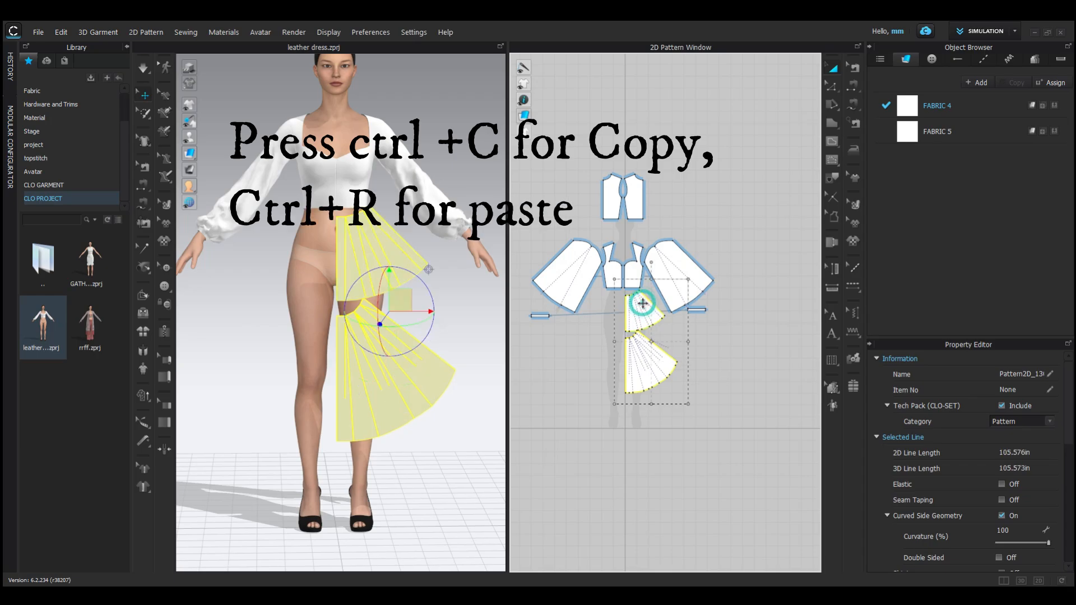
pyautogui.hotkey('ctrl', 'c')
pyautogui.hotkey('ctrl', 'r')
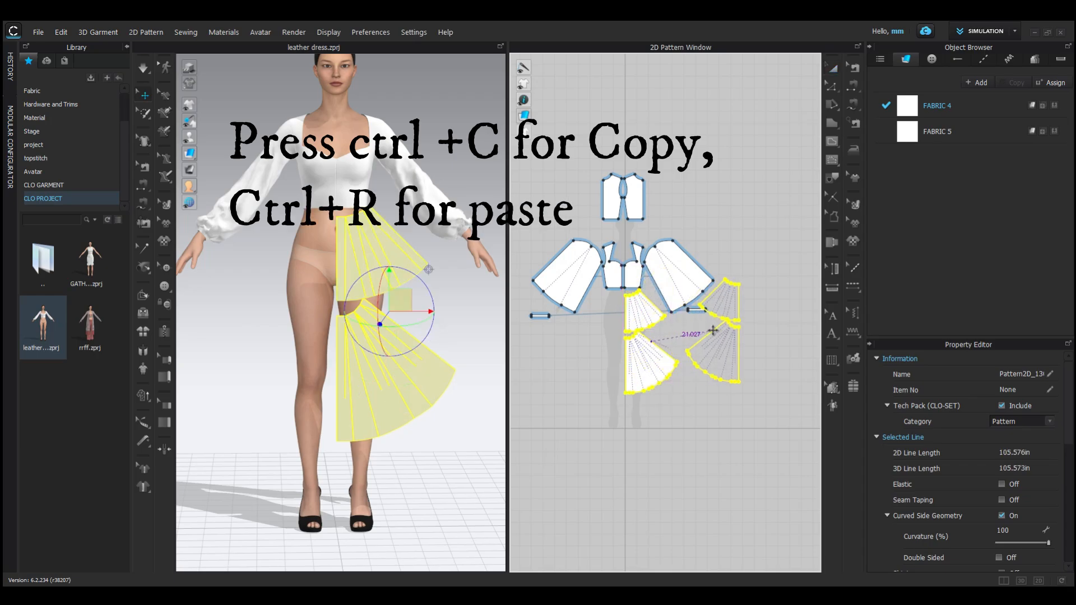
pyautogui.click(722, 334)
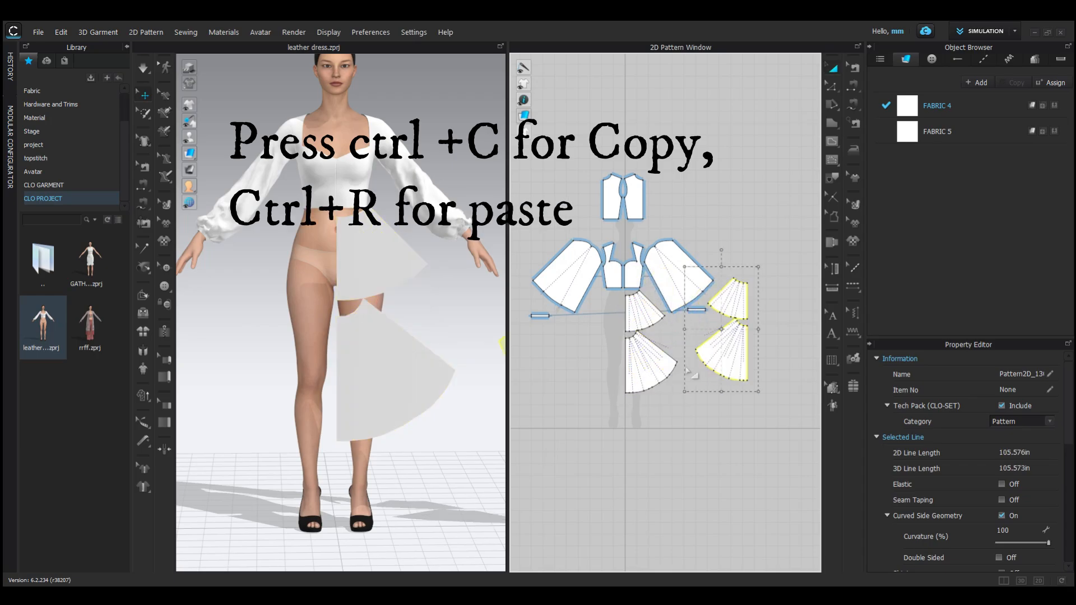
# Select all four skirt panels and paste symmetric copies on the opposite side of the avatar's center line.
pyautogui.keyDown('shift'); pyautogui.click(654, 361); pyautogui.keyUp('shift')
pyautogui.keyDown('shift'); pyautogui.click(647, 318); pyautogui.keyUp('shift')
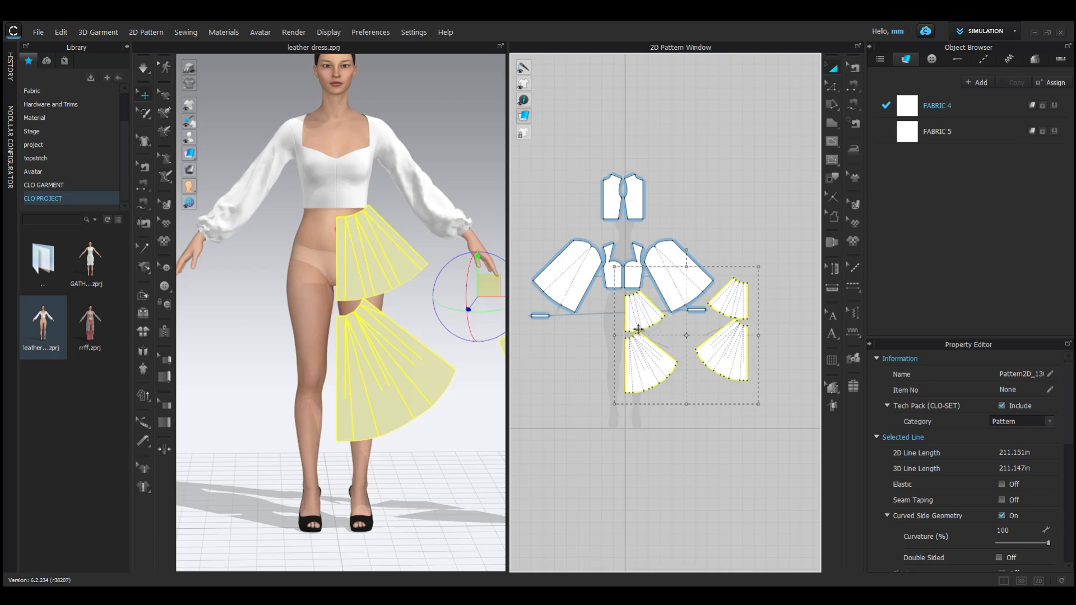
pyautogui.hotkey('ctrl', 'c')
pyautogui.hotkey('ctrl', 'd')
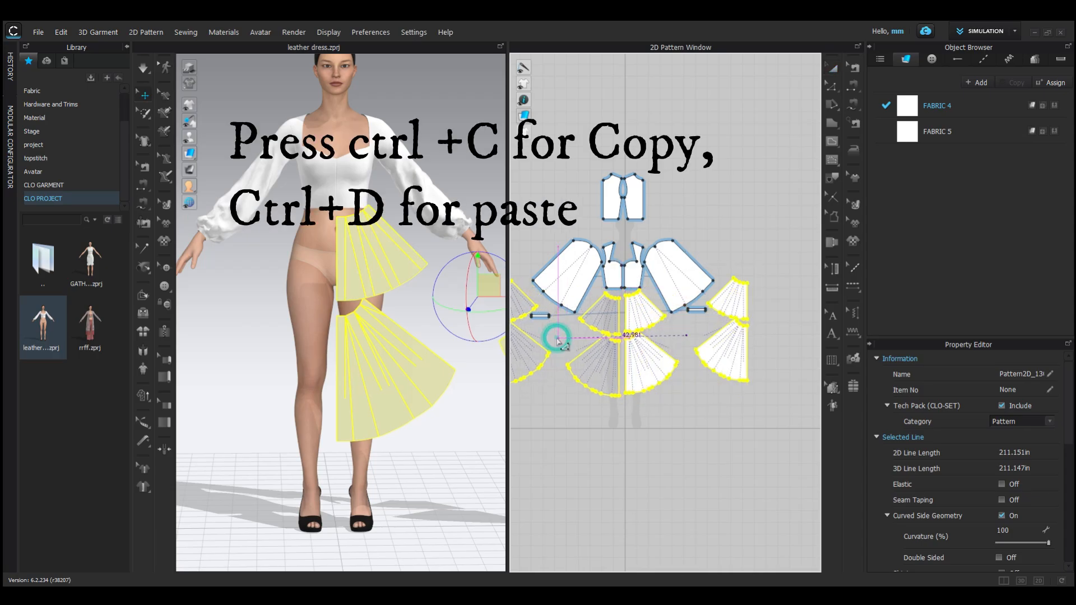
pyautogui.click(557, 341)
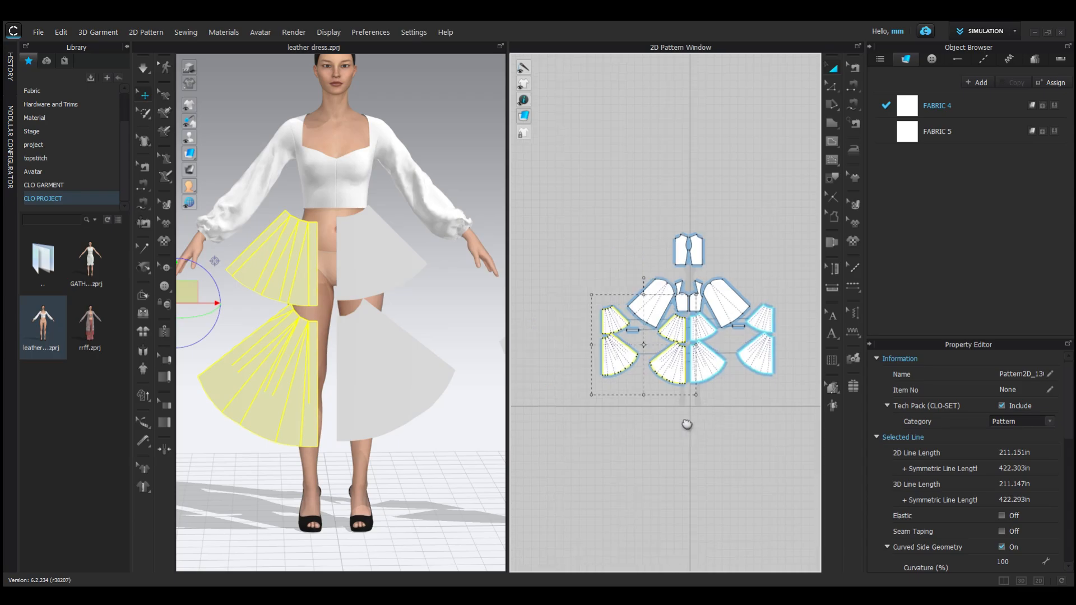
pyautogui.scroll(2, 675, 423)
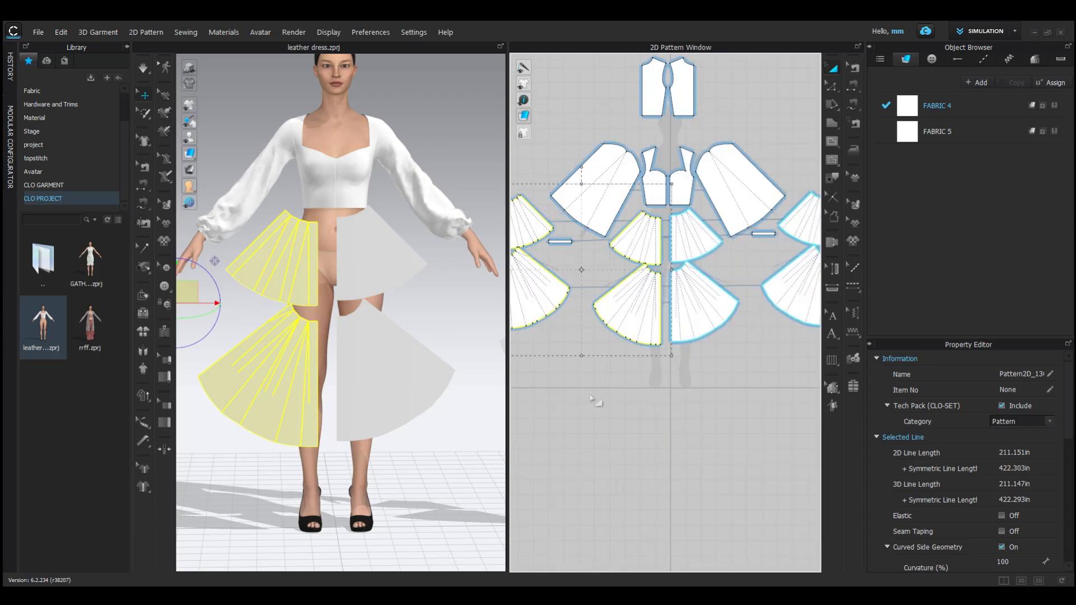
pyautogui.scroll(-2, 427, 385)
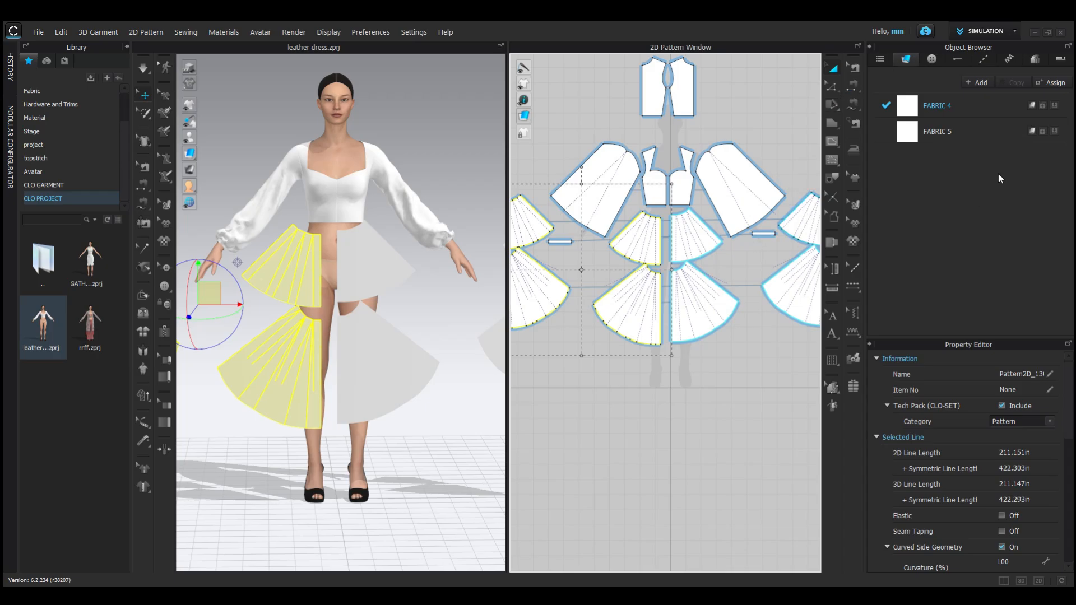
# Add two new fabrics and name them "layer 1" and "layer 2".
pyautogui.click(979, 82)
pyautogui.click(975, 81)
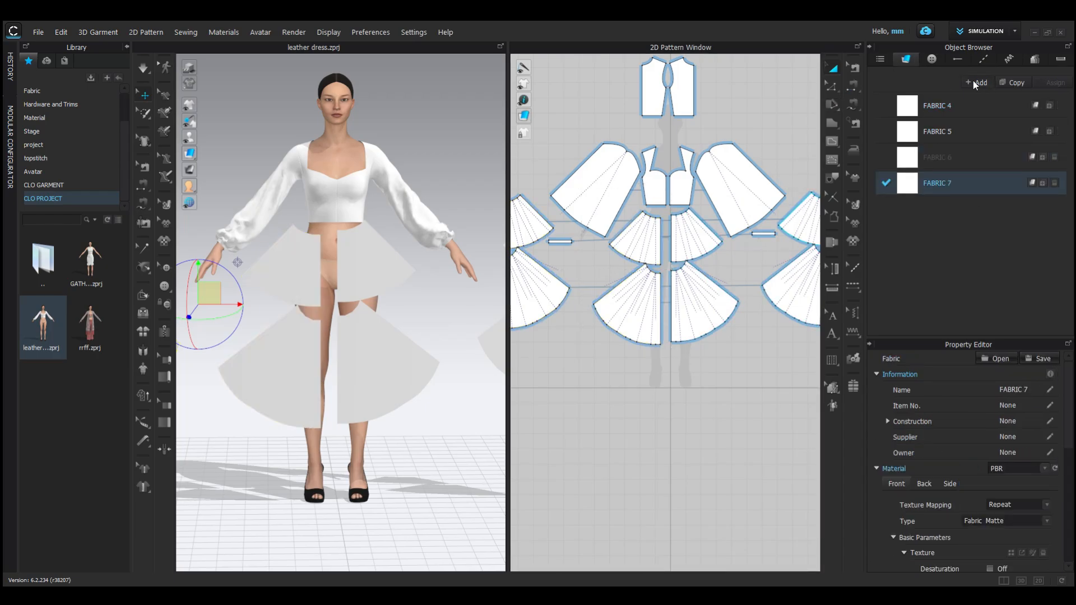
pyautogui.doubleClick(946, 157)
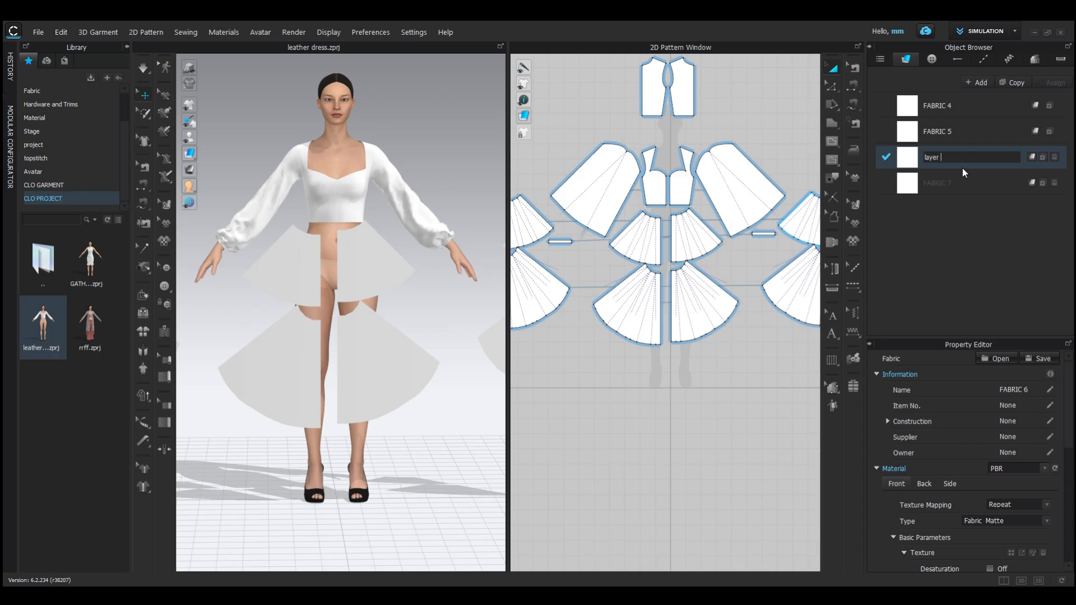
pyautogui.doubleClick(949, 183)
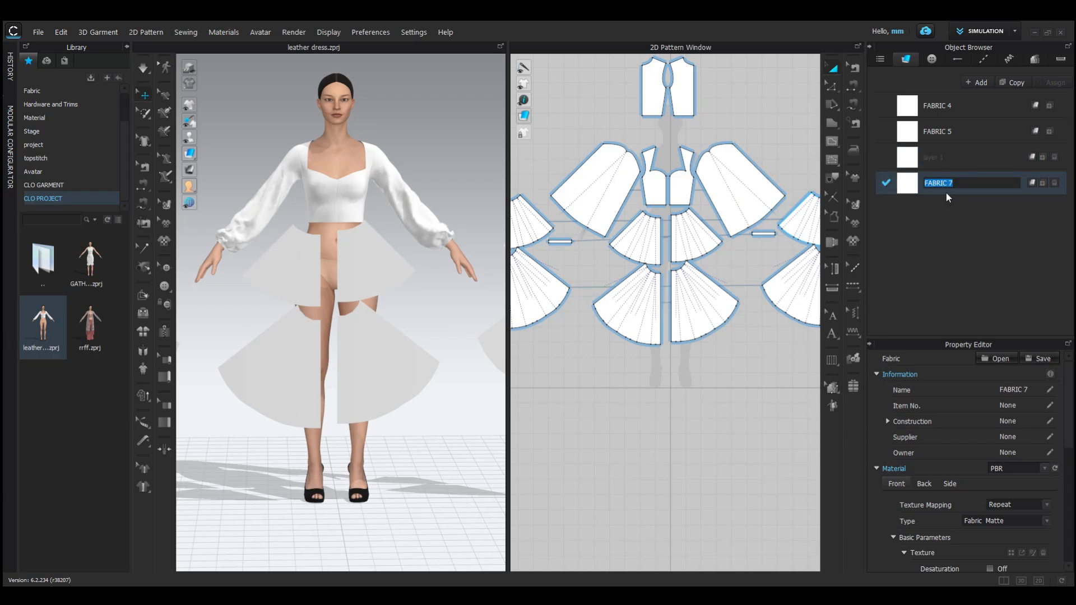
pyautogui.write('layer 2')
pyautogui.press('Return')
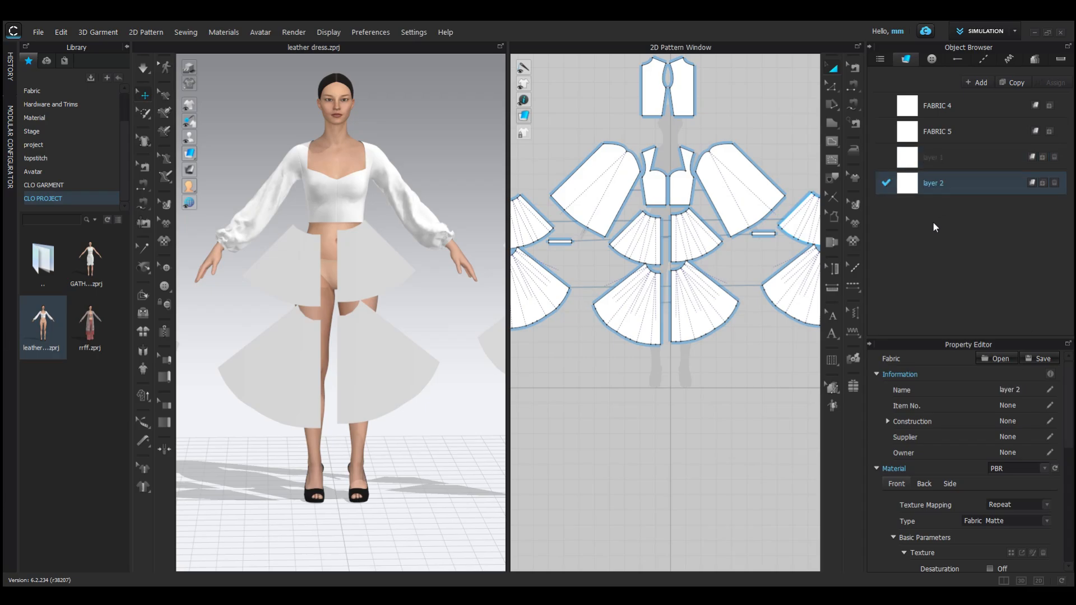
# Change the color of the layer 1 fabric to a muted red.
pyautogui.click(954, 157)
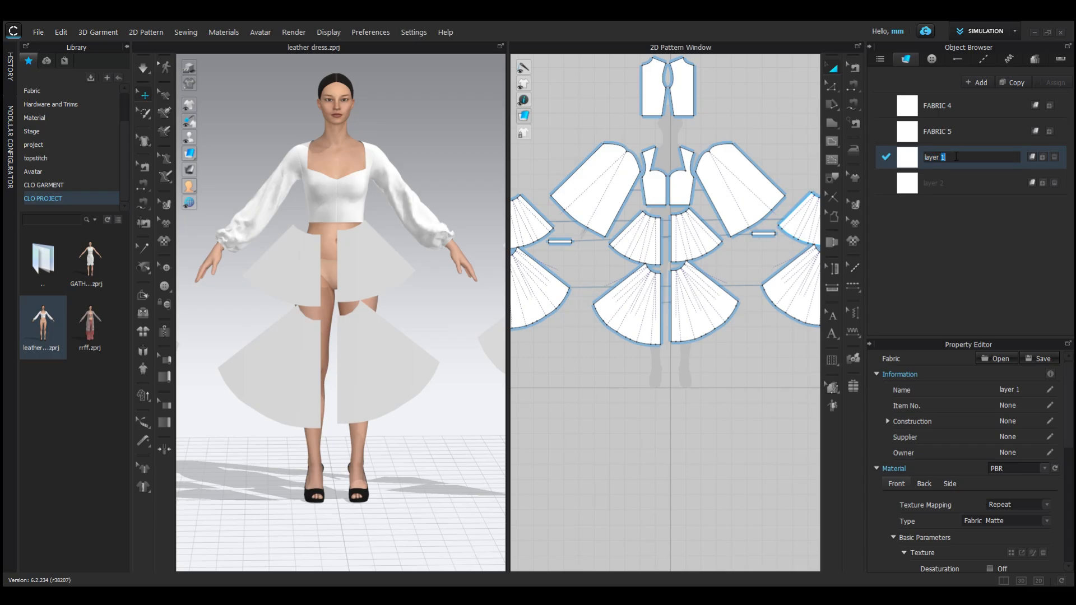
pyautogui.scroll(-1, 996, 512)
pyautogui.click(1043, 549)
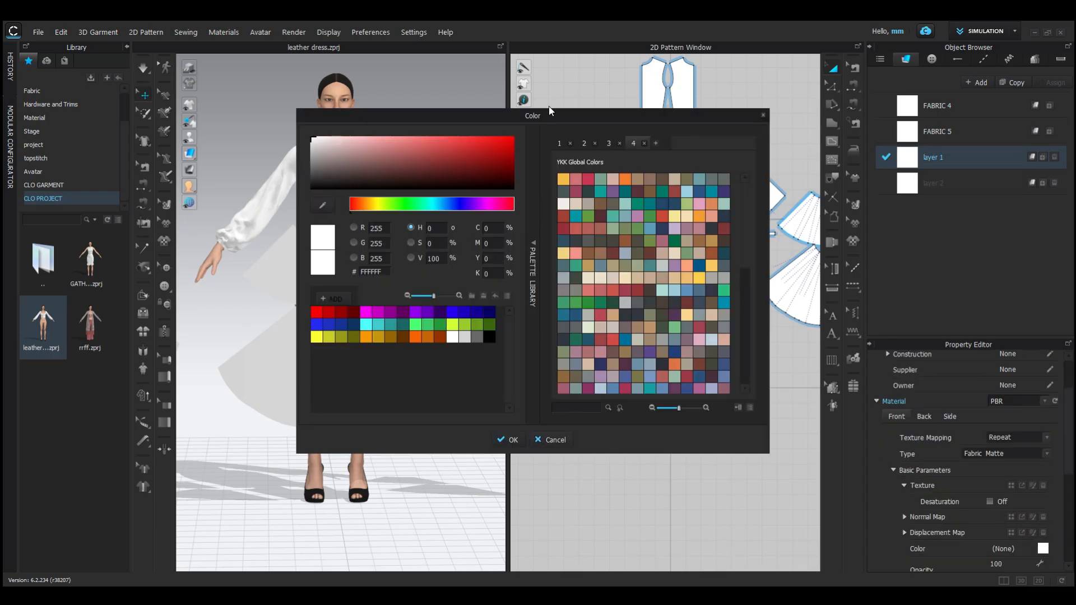
pyautogui.moveTo(549, 111); pyautogui.dragTo(666, 210)
pyautogui.click(580, 245)
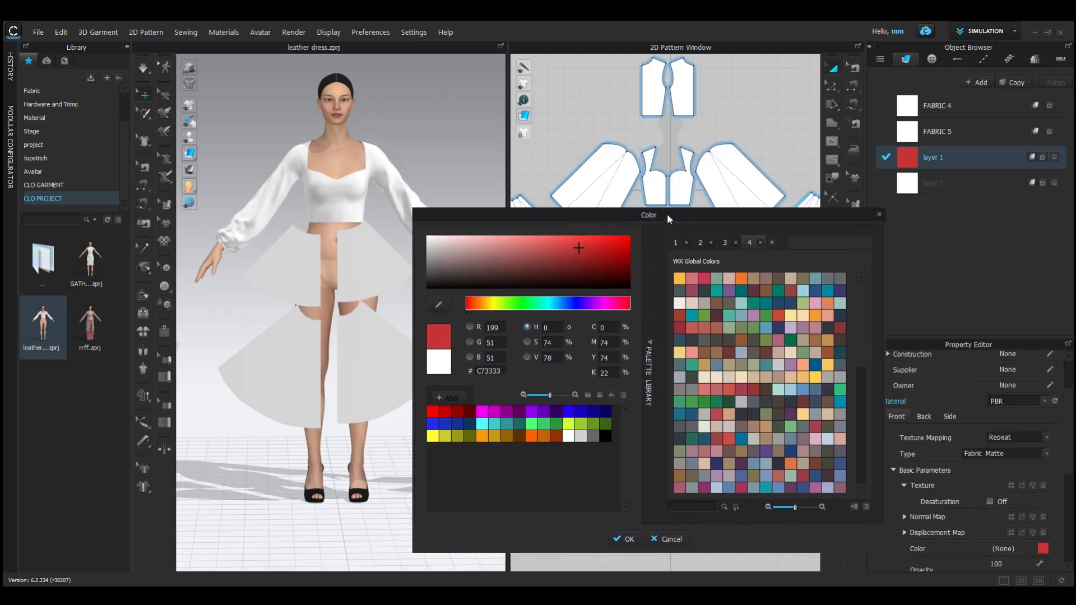
pyautogui.click(535, 247)
pyautogui.click(627, 539)
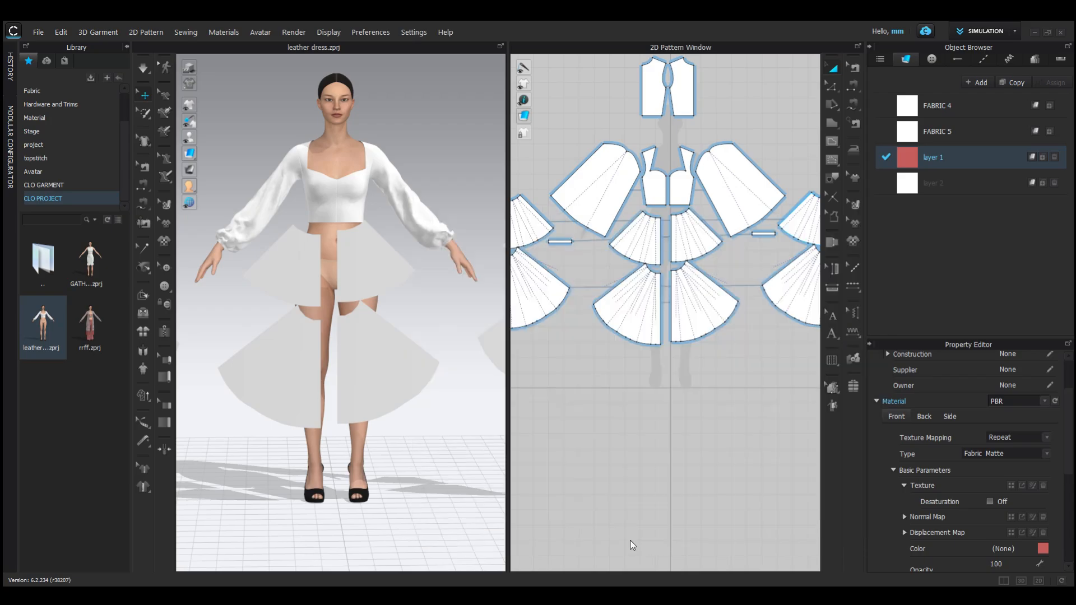
# Change the color of the layer 2 fabric to light green, RGB 138, 202, 140.
pyautogui.click(905, 188)
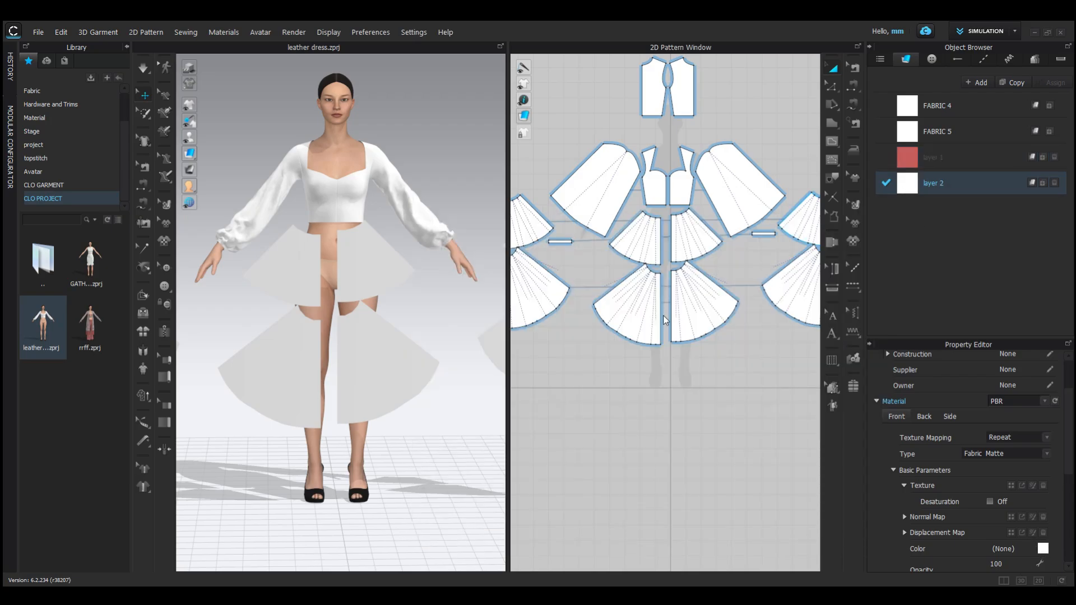
pyautogui.click(405, 205)
pyautogui.click(376, 148)
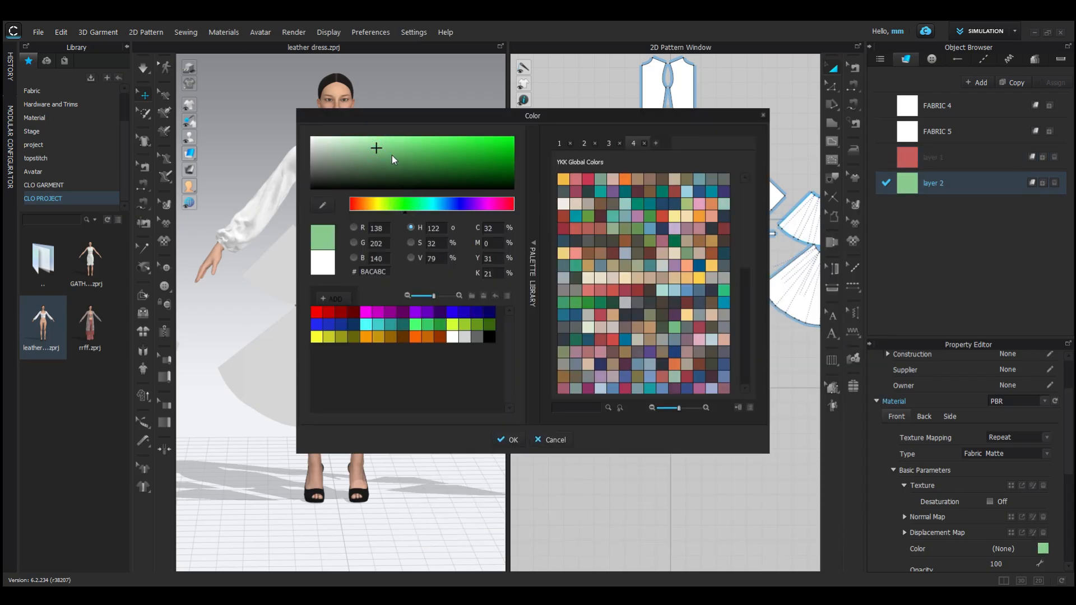
pyautogui.click(513, 439)
# Apply the layer 2 fabric to all lower skirt panels and layer 1 to all upper skirt panels.
pyautogui.moveTo(912, 194); pyautogui.dragTo(635, 289)
pyautogui.moveTo(837, 268); pyautogui.dragTo(814, 295)
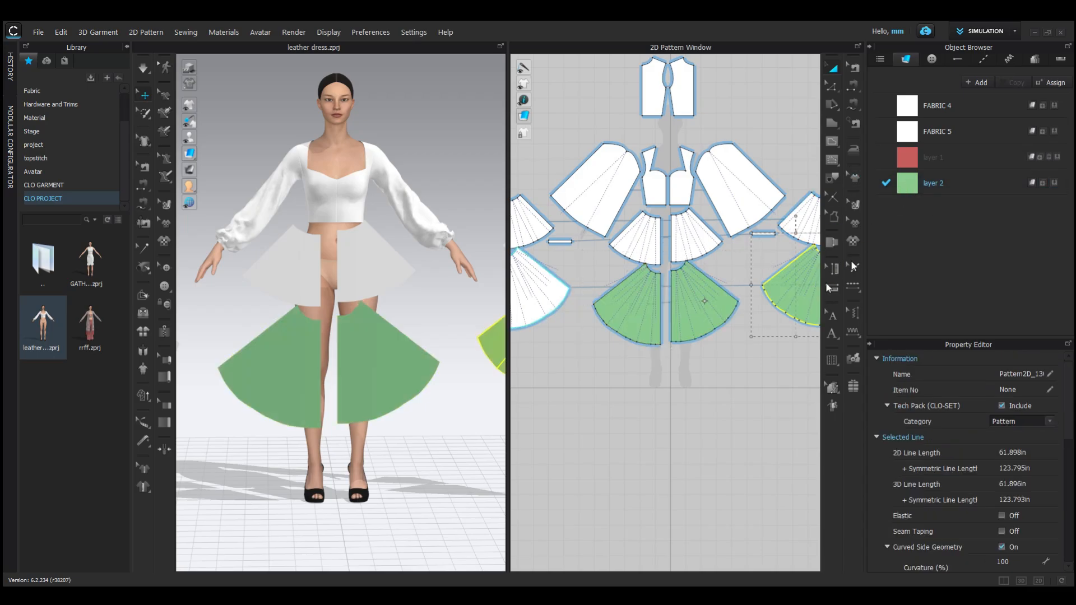
pyautogui.moveTo(583, 263); pyautogui.dragTo(539, 286)
pyautogui.moveTo(756, 209); pyautogui.dragTo(800, 216)
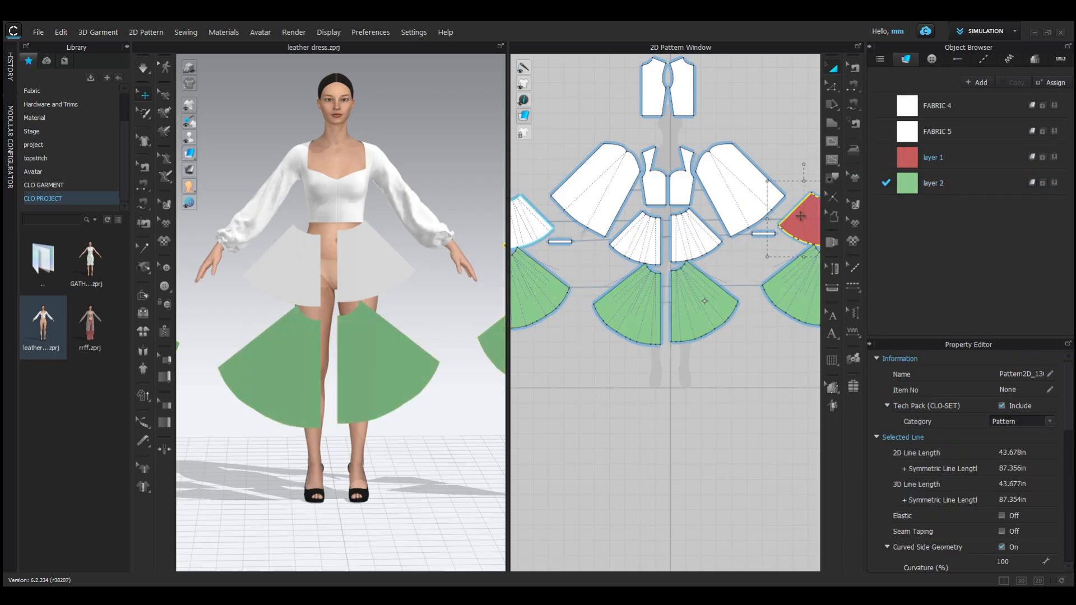
pyautogui.moveTo(695, 245); pyautogui.dragTo(638, 234)
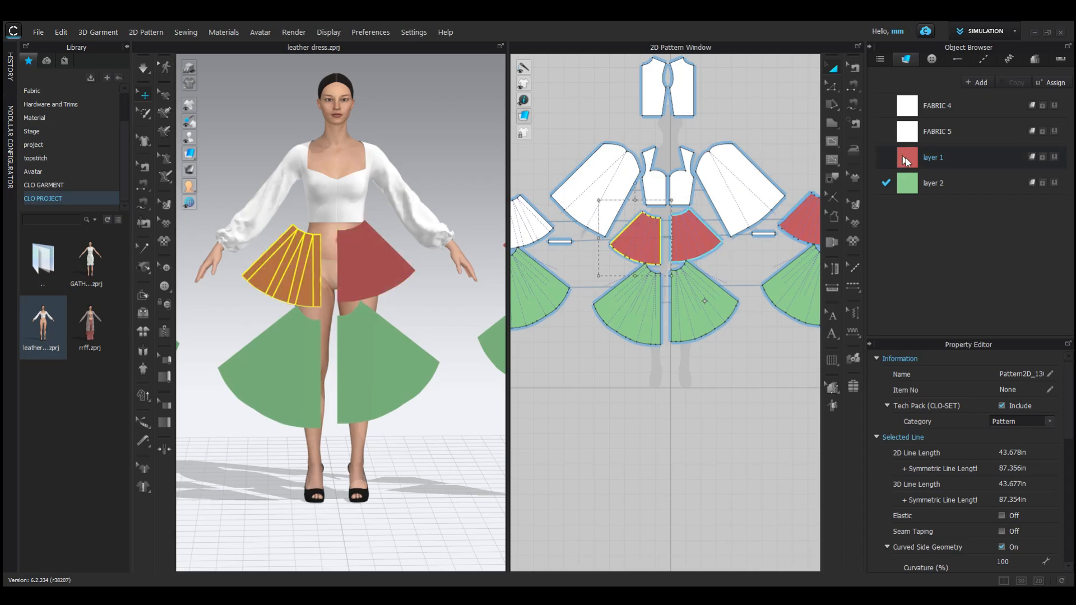
pyautogui.moveTo(520, 210); pyautogui.dragTo(520, 211)
pyautogui.scroll(-5, 705, 359)
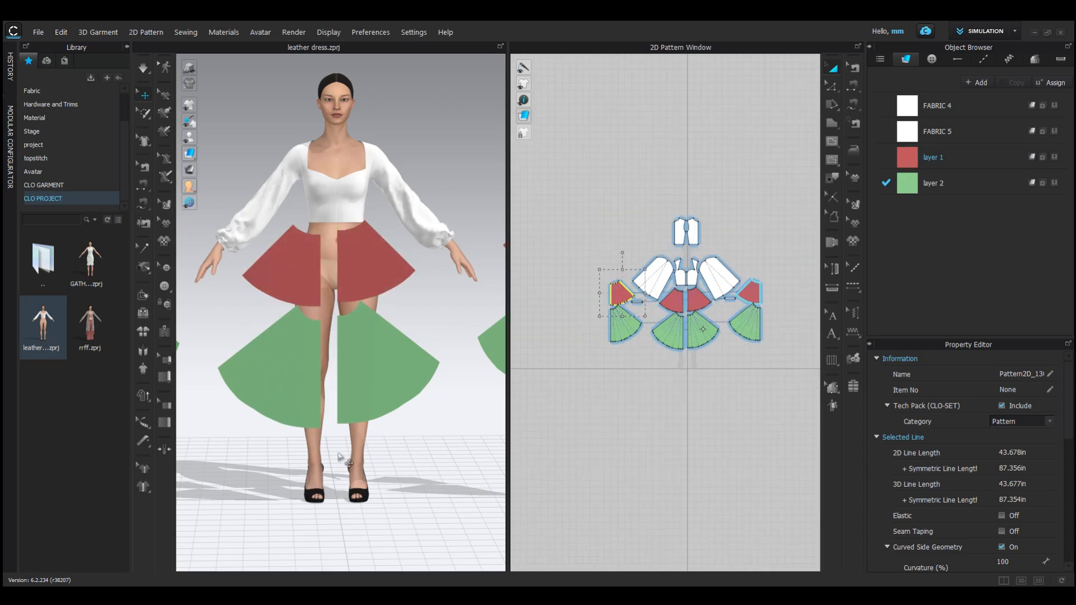
# Enlarge the 3D view and raise the two green front skirt panels to waist level in front of the avatar.
pyautogui.moveTo(329, 464); pyautogui.dragTo(379, 472, button='middle')
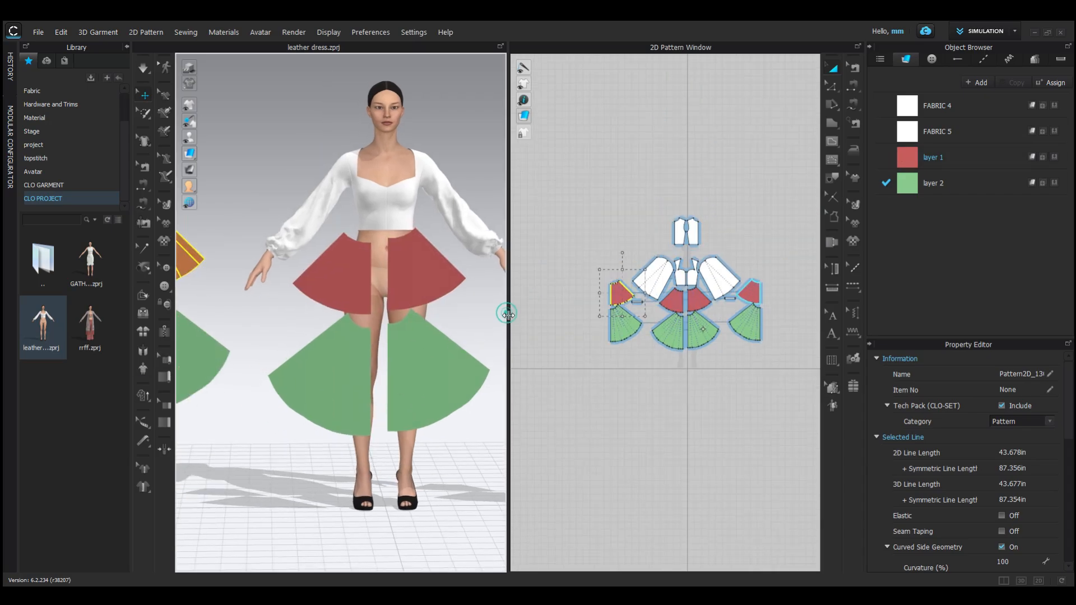
pyautogui.moveTo(507, 314); pyautogui.dragTo(577, 345)
pyautogui.moveTo(434, 343); pyautogui.dragTo(369, 336, button='middle')
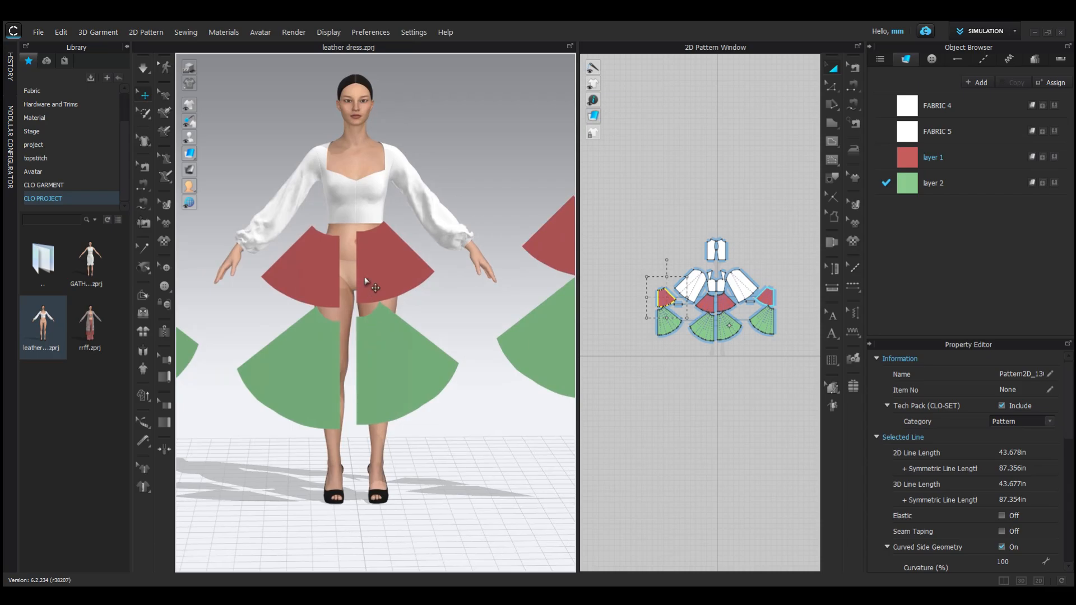
pyautogui.moveTo(401, 363); pyautogui.dragTo(399, 285)
pyautogui.moveTo(329, 370); pyautogui.dragTo(331, 288)
pyautogui.click(429, 415)
# Move the two green back skirt panels behind the avatar at waist level, one on each side of the center back.
pyautogui.moveTo(372, 427); pyautogui.dragTo(605, 434, button='right')
pyautogui.scroll(-1, 320, 355)
pyautogui.moveTo(322, 354); pyautogui.dragTo(338, 352, button='right')
pyautogui.click(208, 332)
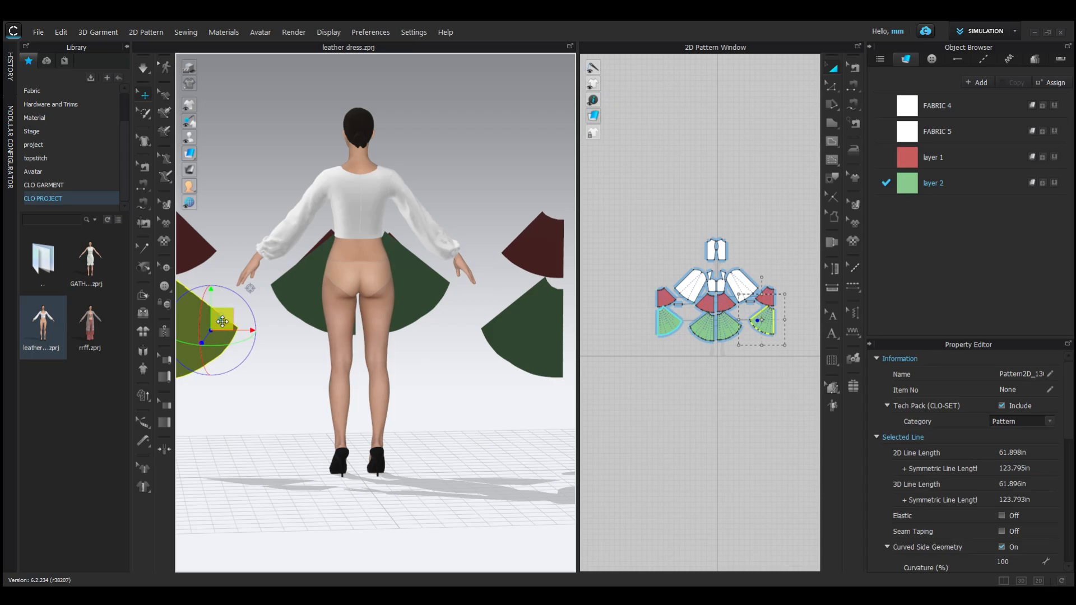
pyautogui.moveTo(222, 321); pyautogui.dragTo(569, 399)
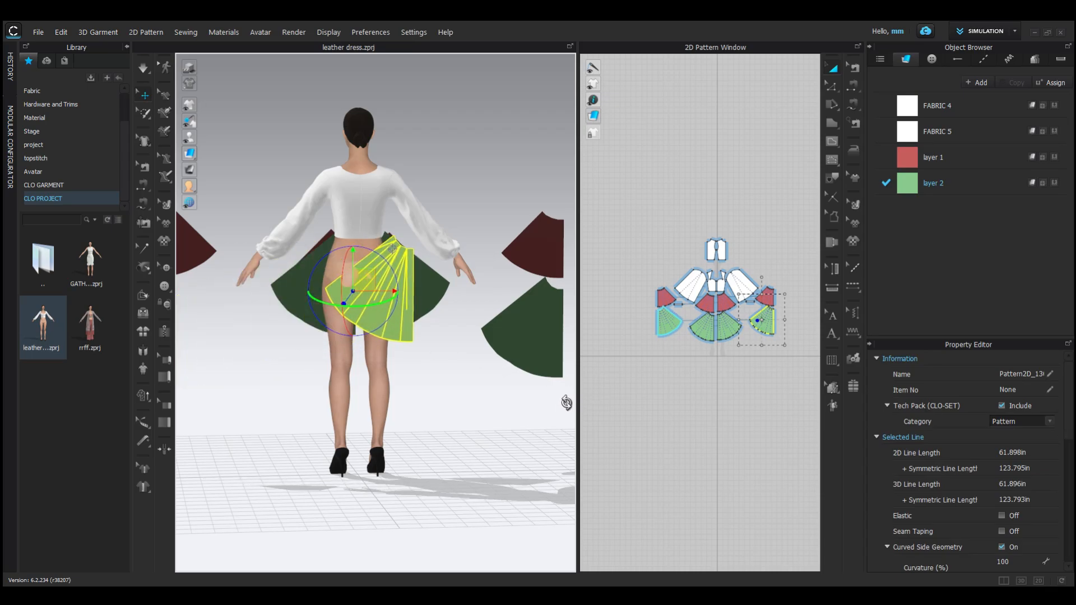
pyautogui.moveTo(352, 298); pyautogui.dragTo(310, 280)
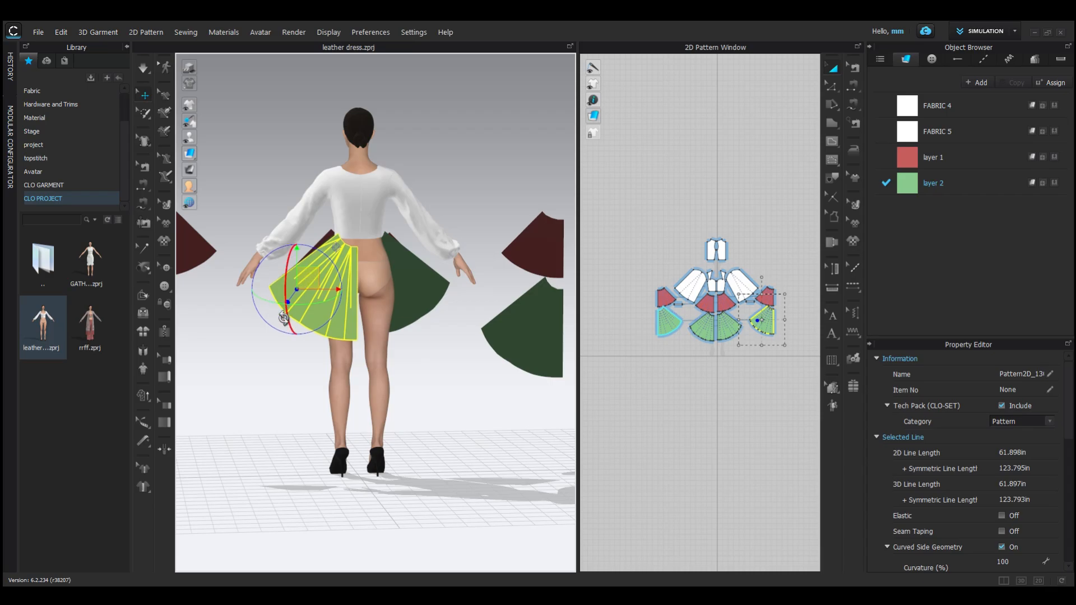
pyautogui.moveTo(537, 340); pyautogui.dragTo(468, 365)
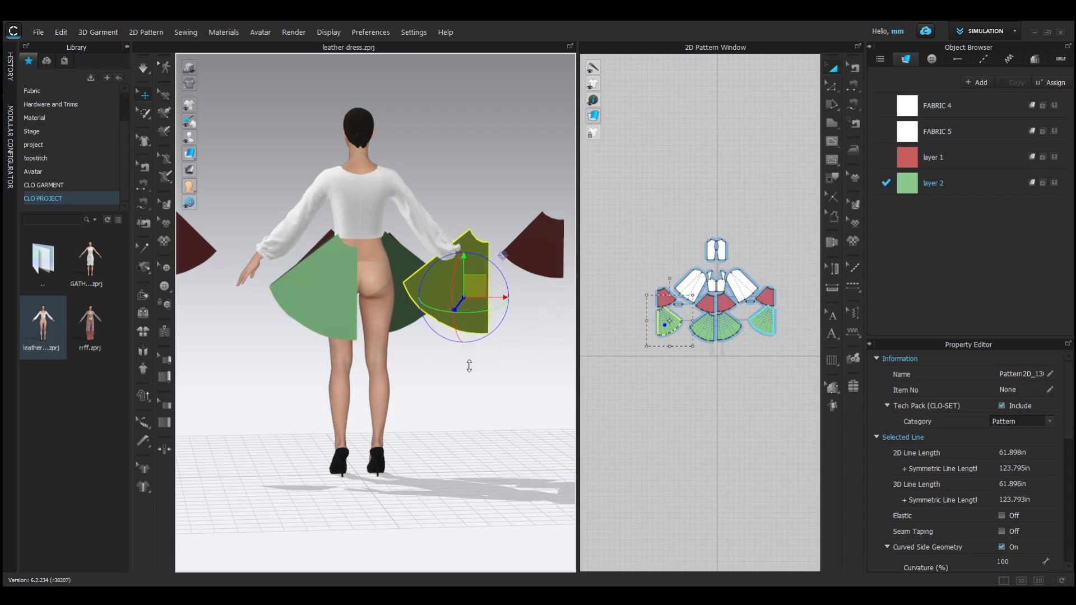
pyautogui.moveTo(480, 317); pyautogui.dragTo(234, 240)
pyautogui.moveTo(480, 283); pyautogui.dragTo(408, 291)
# Place the two red back skirt panels behind the avatar, on top of the green back panels at the waist.
pyautogui.moveTo(546, 270); pyautogui.dragTo(291, 272)
pyautogui.moveTo(525, 295); pyautogui.dragTo(399, 267)
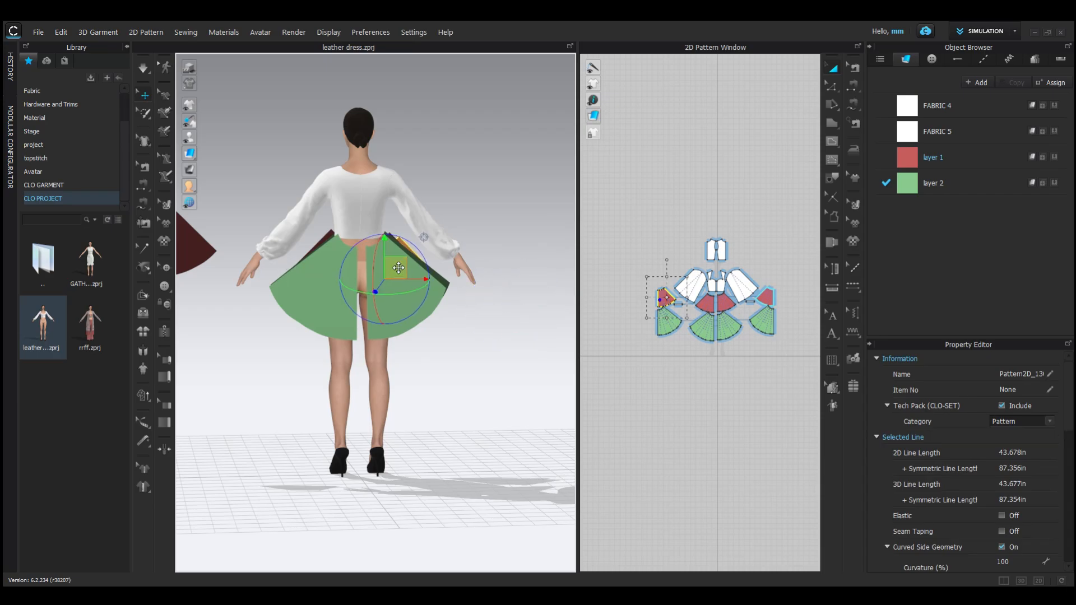
pyautogui.moveTo(382, 320); pyautogui.dragTo(394, 342)
pyautogui.moveTo(396, 268); pyautogui.dragTo(363, 296)
pyautogui.click(230, 231)
pyautogui.moveTo(183, 235); pyautogui.dragTo(497, 312)
pyautogui.click(237, 295)
pyautogui.click(245, 321)
pyautogui.click(300, 277)
pyautogui.click(248, 240)
pyautogui.moveTo(255, 232); pyautogui.dragTo(334, 268)
pyautogui.click(497, 307)
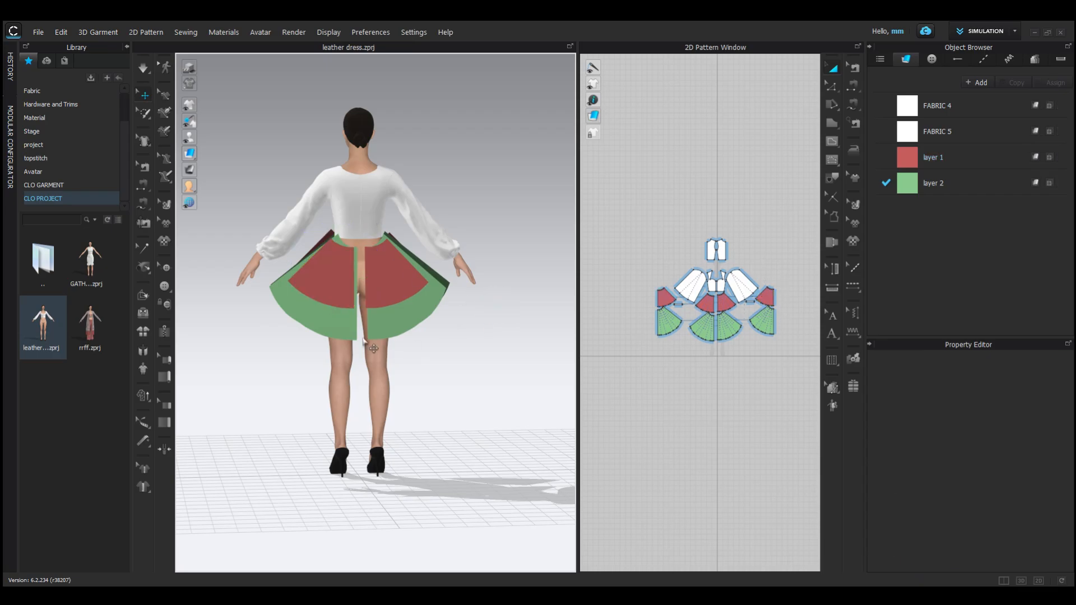
# Use Segment Sewing to join the center-front edges of the skirt panels, green to green and red to red.
pyautogui.moveTo(325, 377); pyautogui.dragTo(537, 383, button='right')
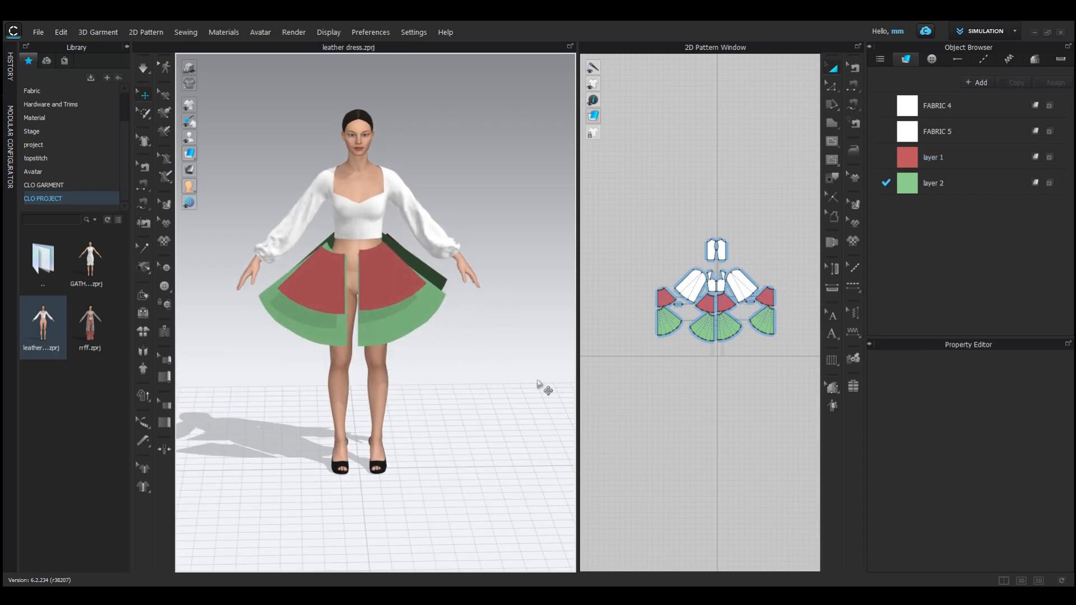
pyautogui.click(853, 83)
pyautogui.scroll(5, 378, 254)
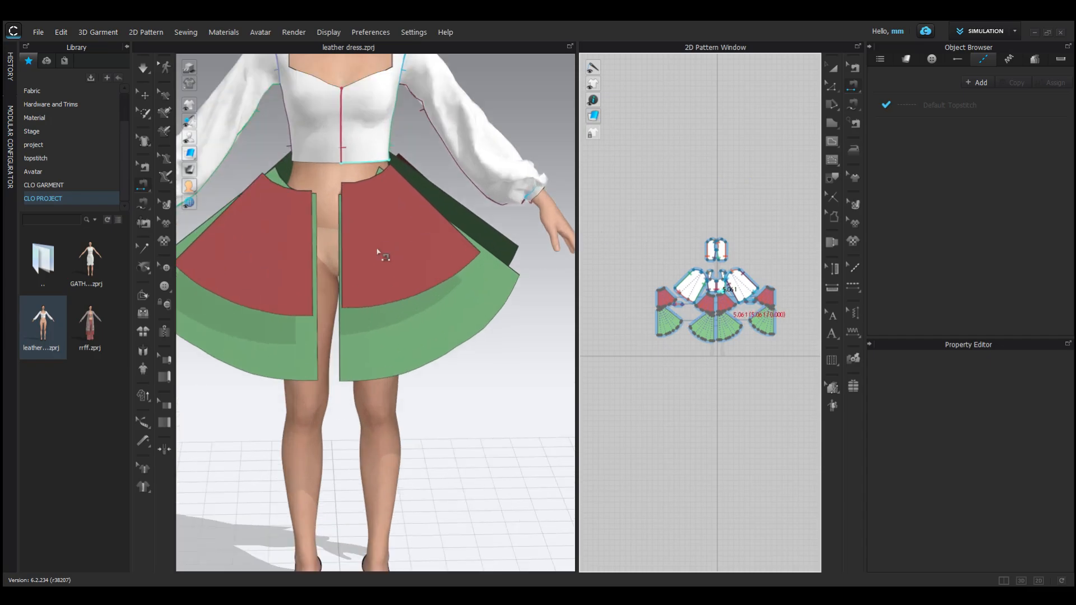
pyautogui.click(340, 349)
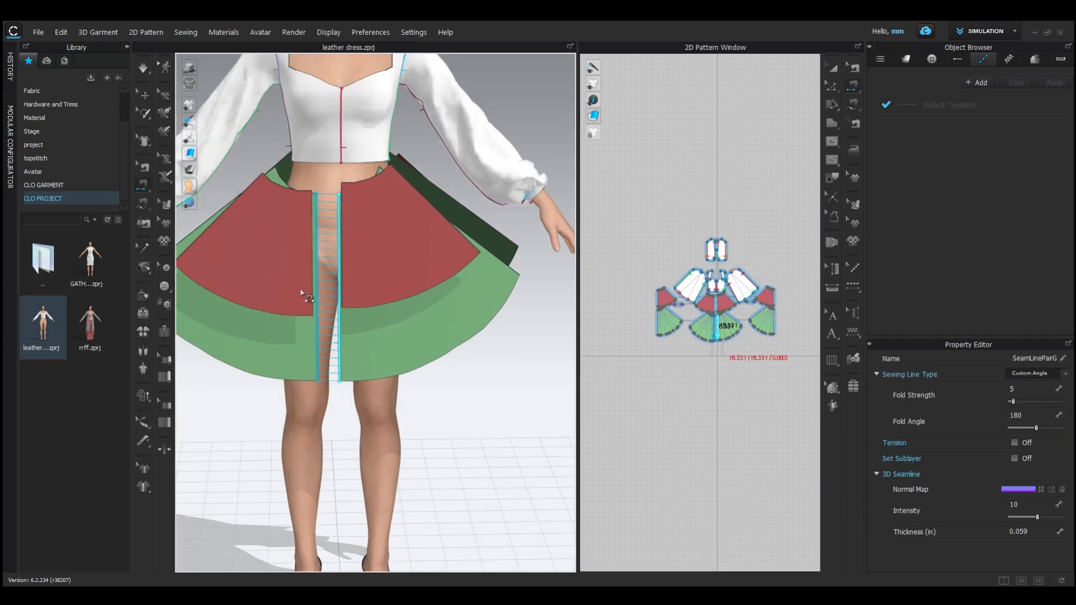
# Sew the side seams between the front and back skirt panels on both the green and red layers.
pyautogui.moveTo(505, 340); pyautogui.dragTo(351, 314, button='right')
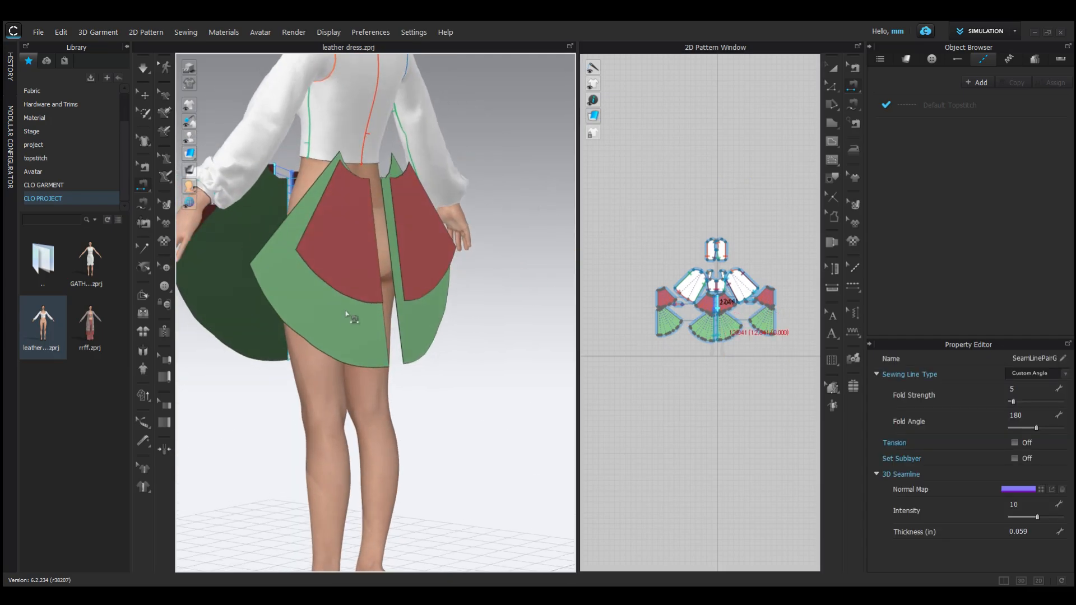
pyautogui.moveTo(262, 296)
pyautogui.mouseDown(button='right')
pyautogui.moveTo(197, 274)
pyautogui.moveTo(211, 268)
pyautogui.moveTo(262, 294)
pyautogui.moveTo(305, 274)
pyautogui.moveTo(313, 324)
pyautogui.moveTo(435, 331)
pyautogui.moveTo(274, 294)
pyautogui.mouseUp(button='right')
pyautogui.click(195, 227)
pyautogui.click(204, 233)
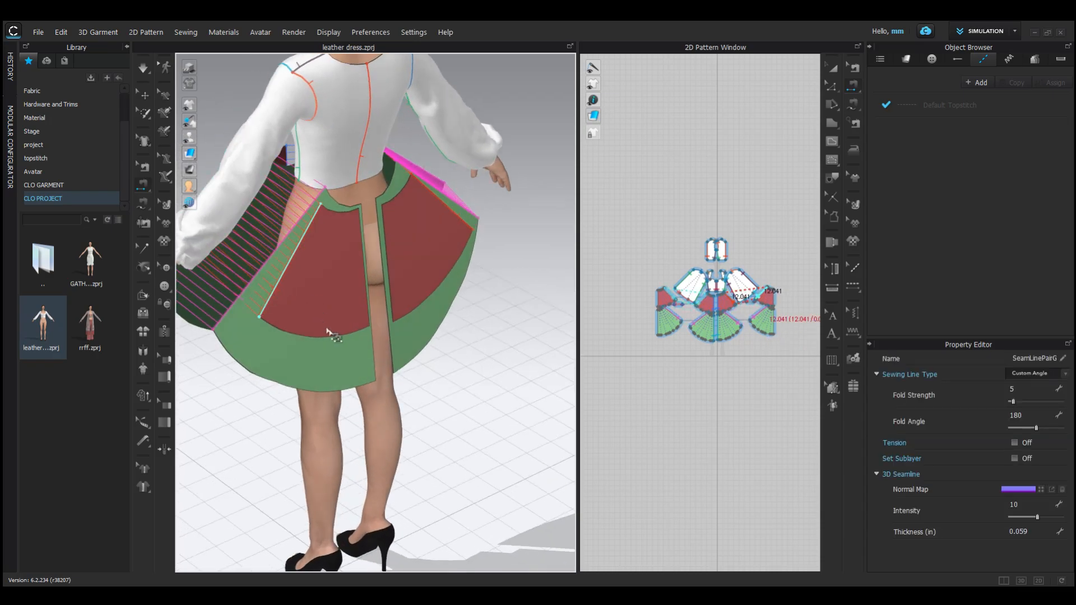
# Sew the center-back edges of the green skirt panels together, and likewise those of the red panels.
pyautogui.moveTo(327, 331); pyautogui.dragTo(345, 331, button='right')
pyautogui.click(346, 330)
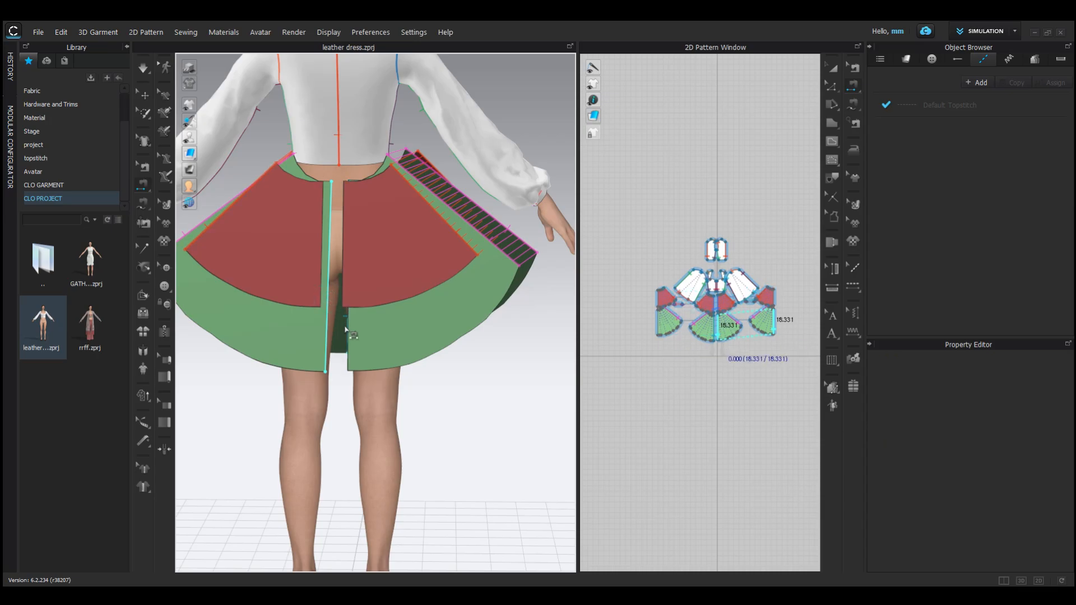
pyautogui.click(346, 330)
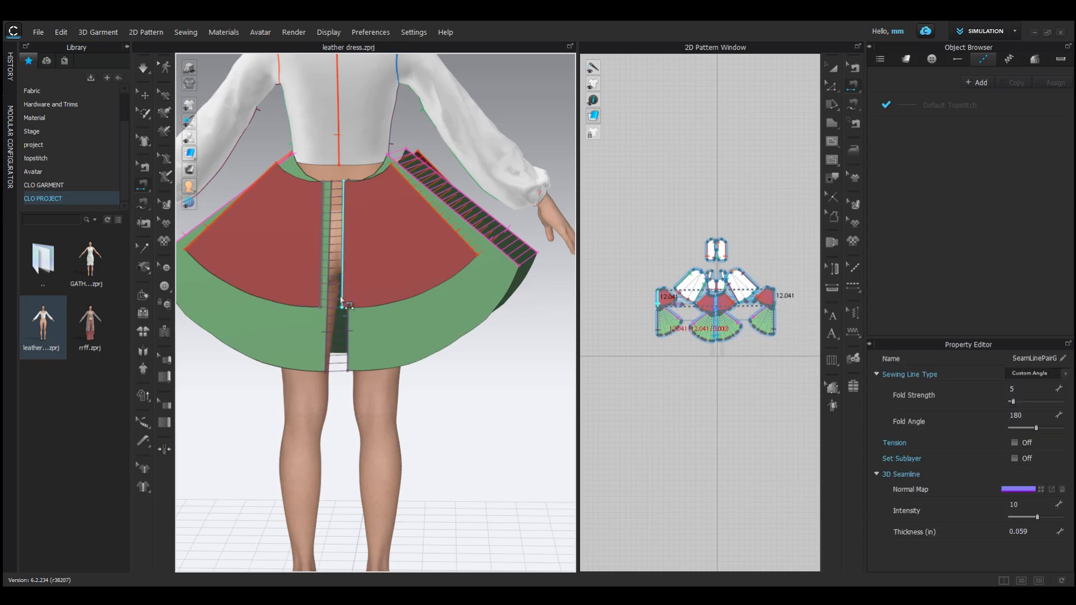
# Use Free Sewing to attach the front and back waist edges of the red skirt layer to the green layer's waist edges.
pyautogui.moveTo(341, 301); pyautogui.dragTo(186, 334, button='right')
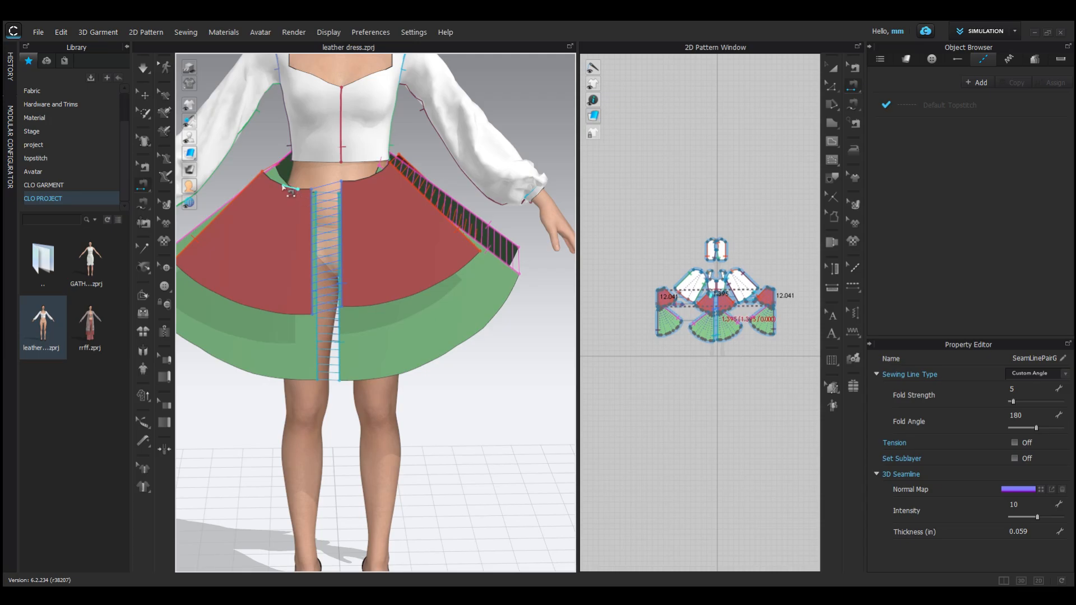
pyautogui.click(859, 110)
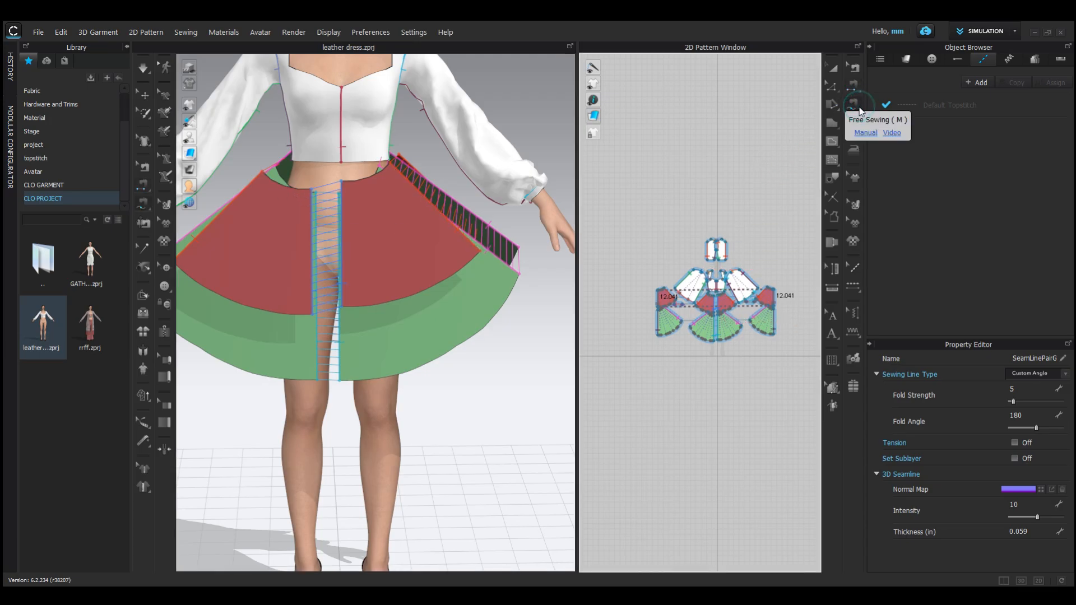
pyautogui.click(263, 172)
pyautogui.click(312, 190)
pyautogui.moveTo(311, 164); pyautogui.dragTo(317, 241, button='middle')
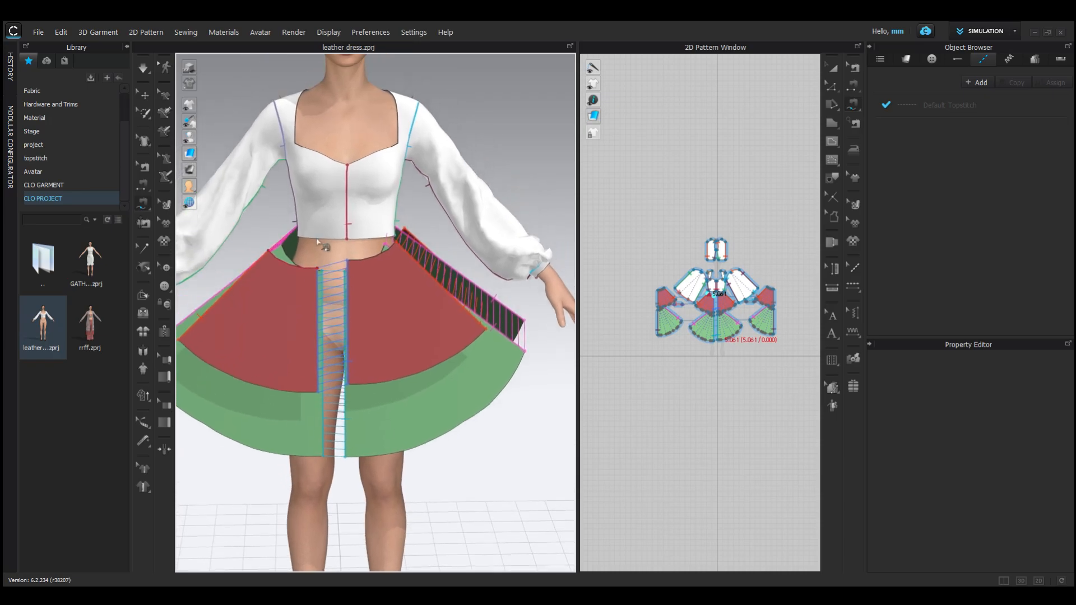
pyautogui.moveTo(318, 242); pyautogui.dragTo(317, 266, button='right')
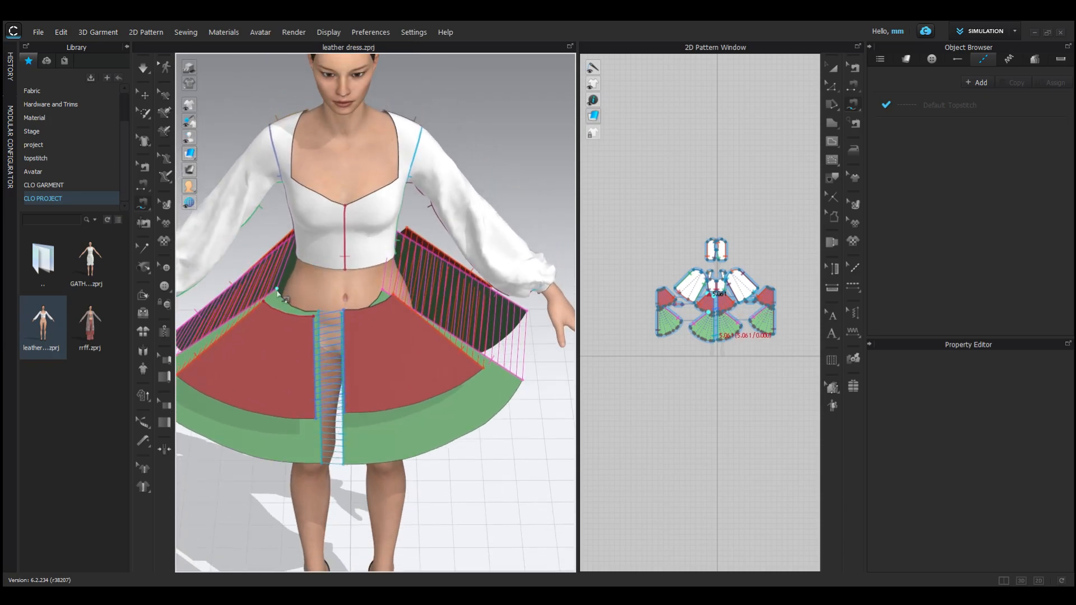
pyautogui.doubleClick(318, 312)
pyautogui.moveTo(319, 314); pyautogui.dragTo(535, 272, button='right')
pyautogui.click(343, 276)
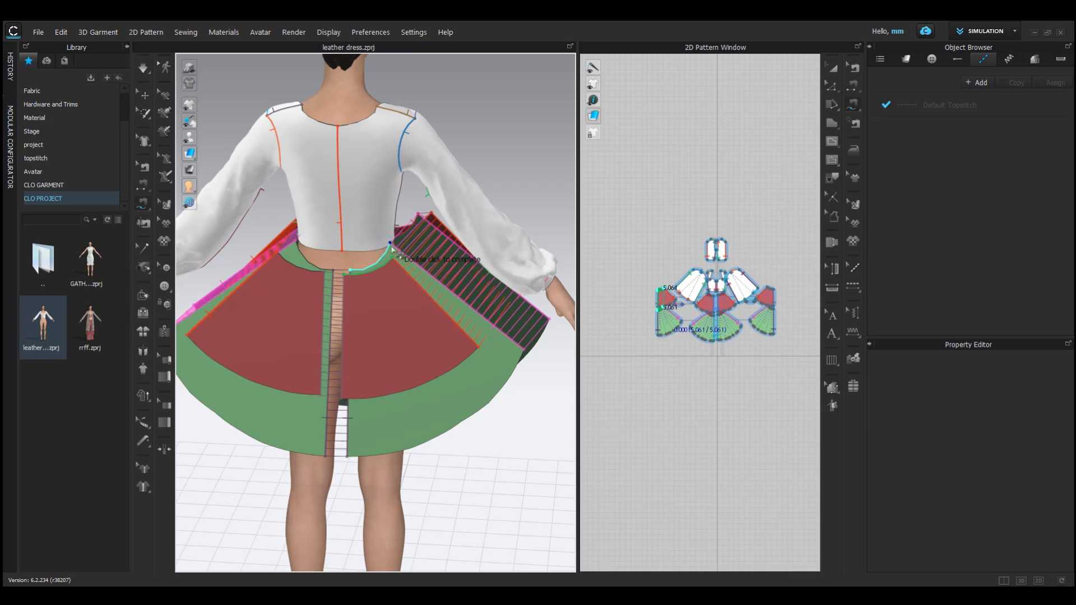
pyautogui.doubleClick(393, 250)
# Free-sew the front and back waist edges of the green skirt layer to the lower edge of the bodice.
pyautogui.moveTo(393, 251); pyautogui.dragTo(294, 294, button='right')
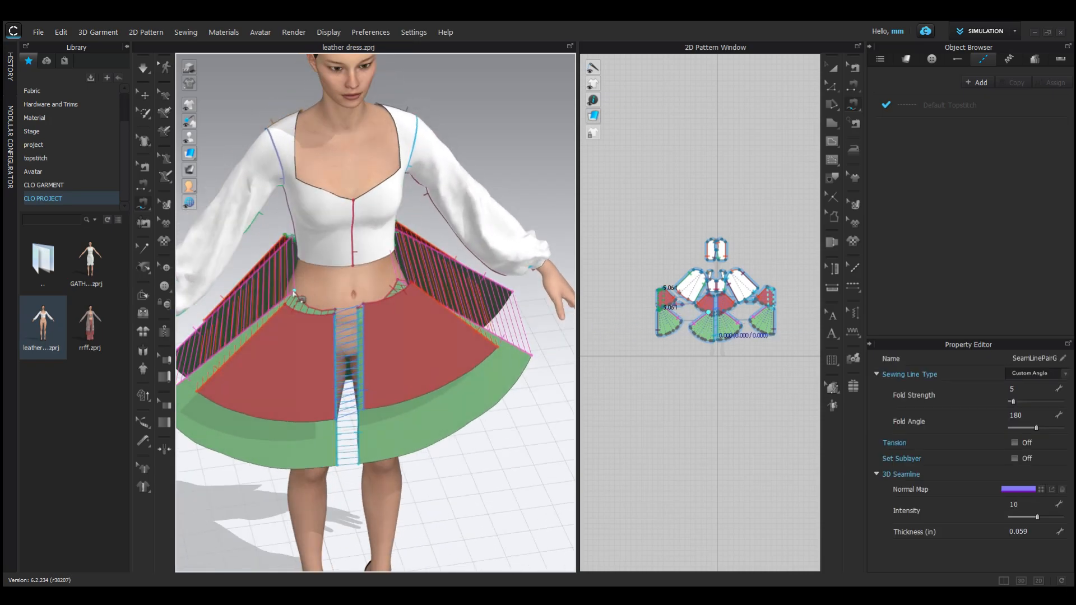
pyautogui.click(294, 292)
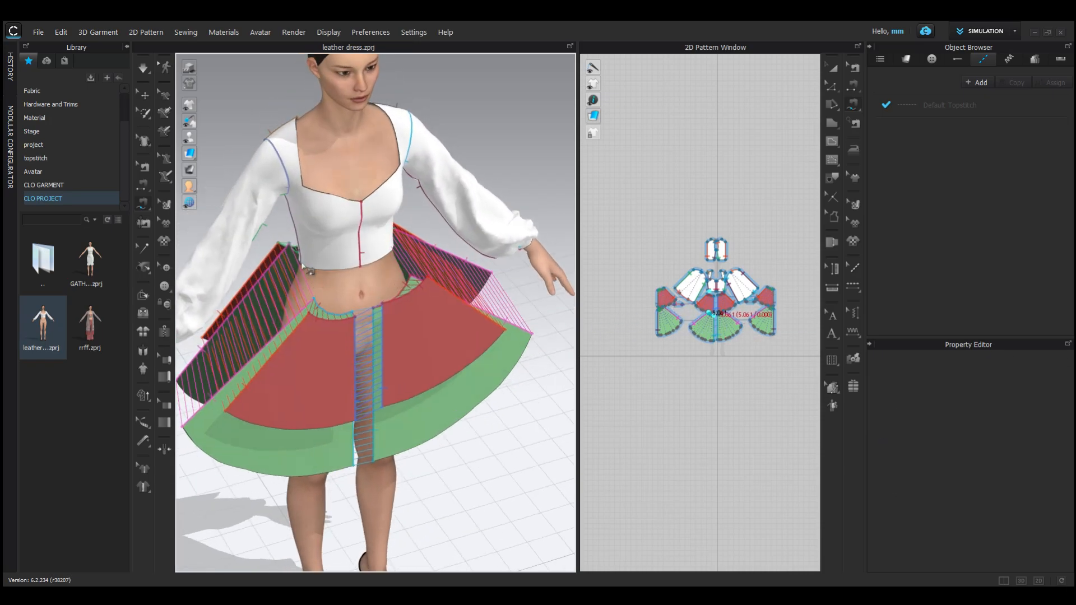
pyautogui.doubleClick(399, 279)
pyautogui.moveTo(399, 279); pyautogui.dragTo(304, 272, button='right')
pyautogui.click(298, 260)
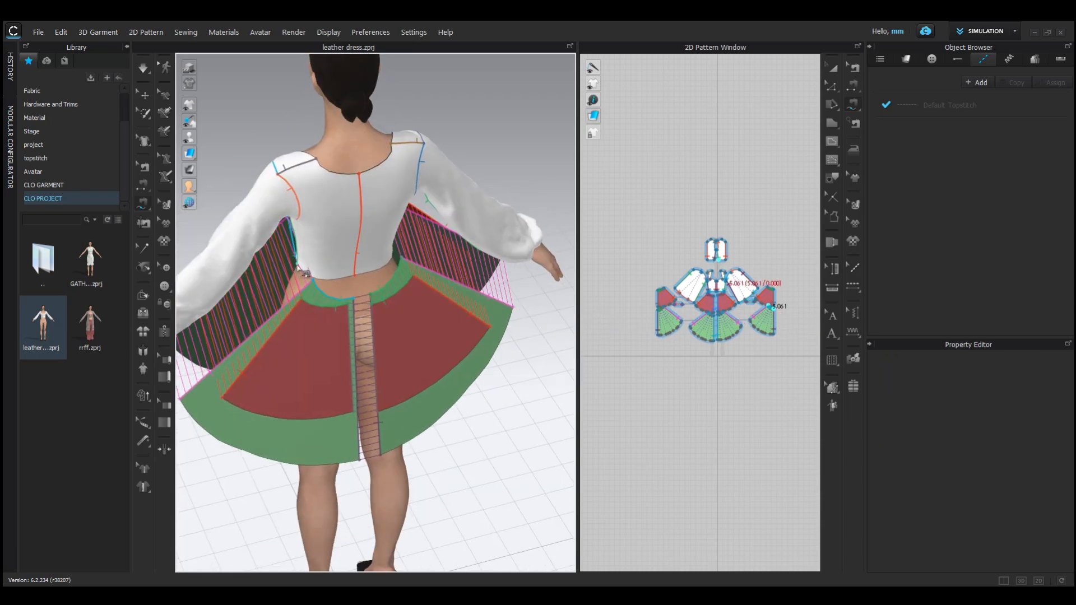
pyautogui.click(355, 276)
pyautogui.doubleClick(381, 292)
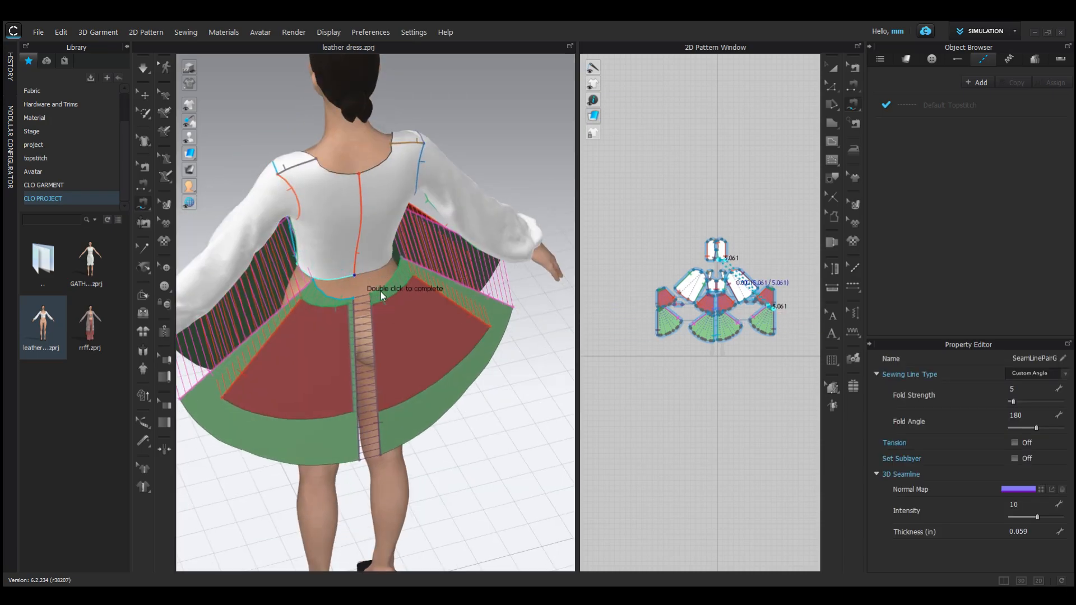
# Simulate the garment and pull on both skirt layers so they drape evenly, checking the dress from the front.
pyautogui.press('space')
pyautogui.moveTo(413, 403); pyautogui.dragTo(378, 432)
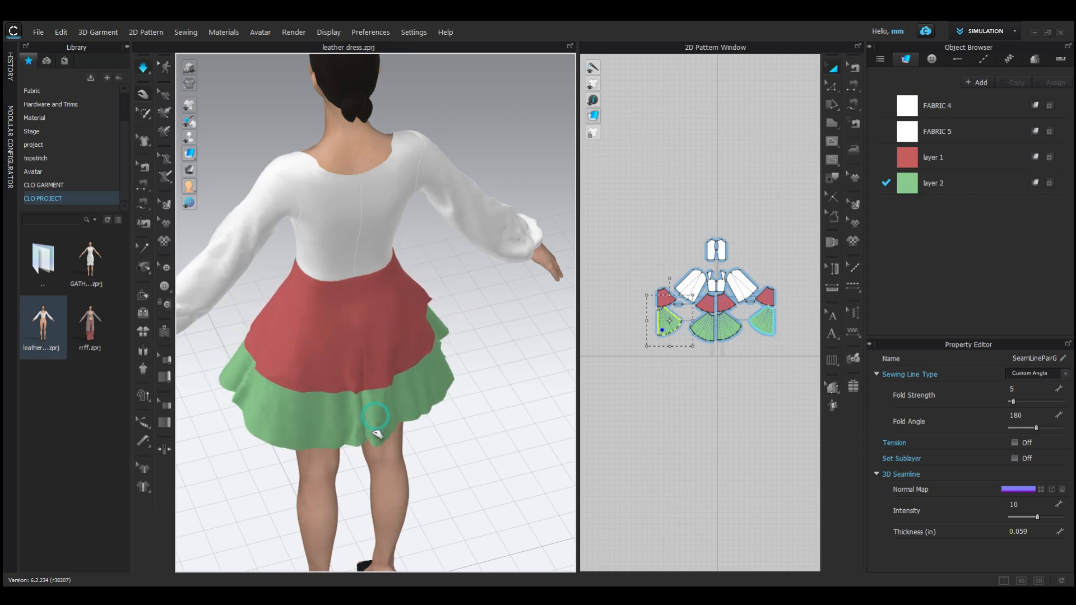
pyautogui.click(516, 485)
pyautogui.press('2')
pyautogui.moveTo(261, 371); pyautogui.dragTo(232, 375)
pyautogui.moveTo(269, 300); pyautogui.dragTo(233, 299)
pyautogui.click(740, 340)
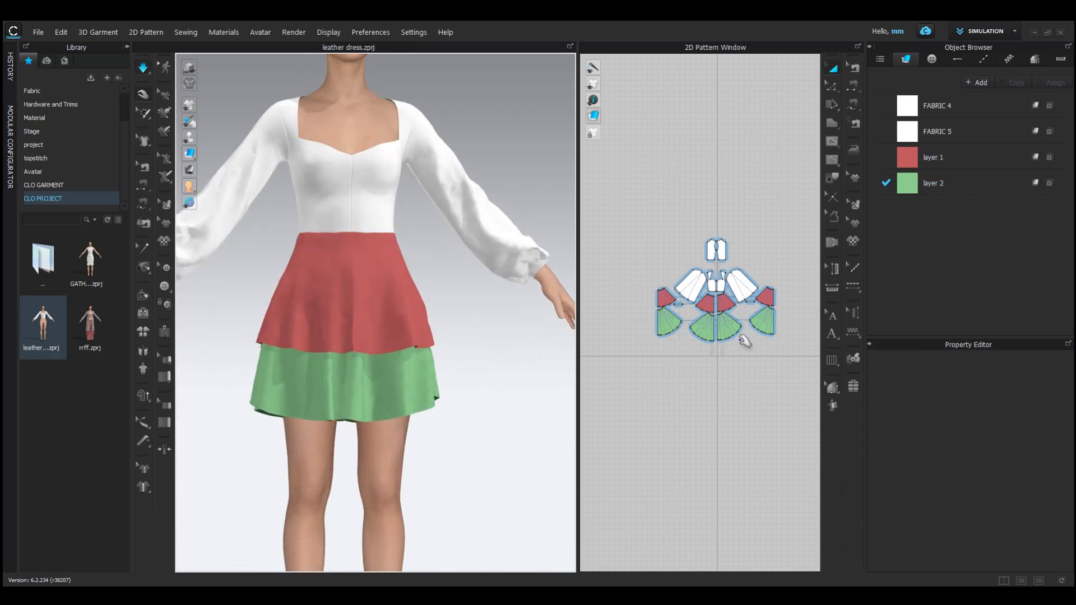
pyautogui.scroll(-2, 721, 348)
pyautogui.scroll(3, 721, 347)
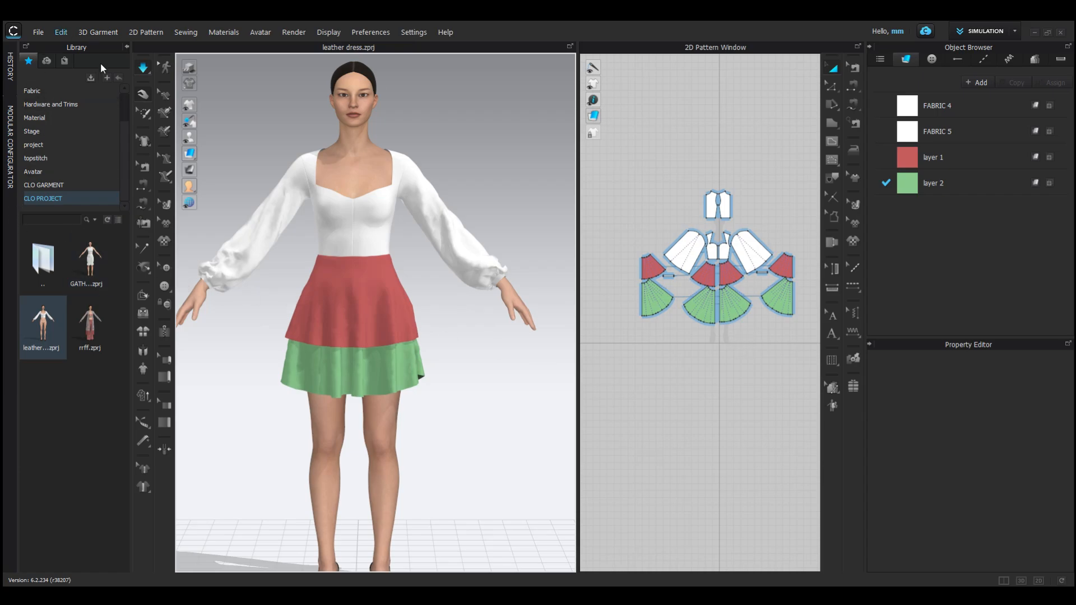
# Apply the Rib_1X1_319gsm fabric from the Fabric library to the bodice front panel on the avatar's right.
pyautogui.click(34, 90)
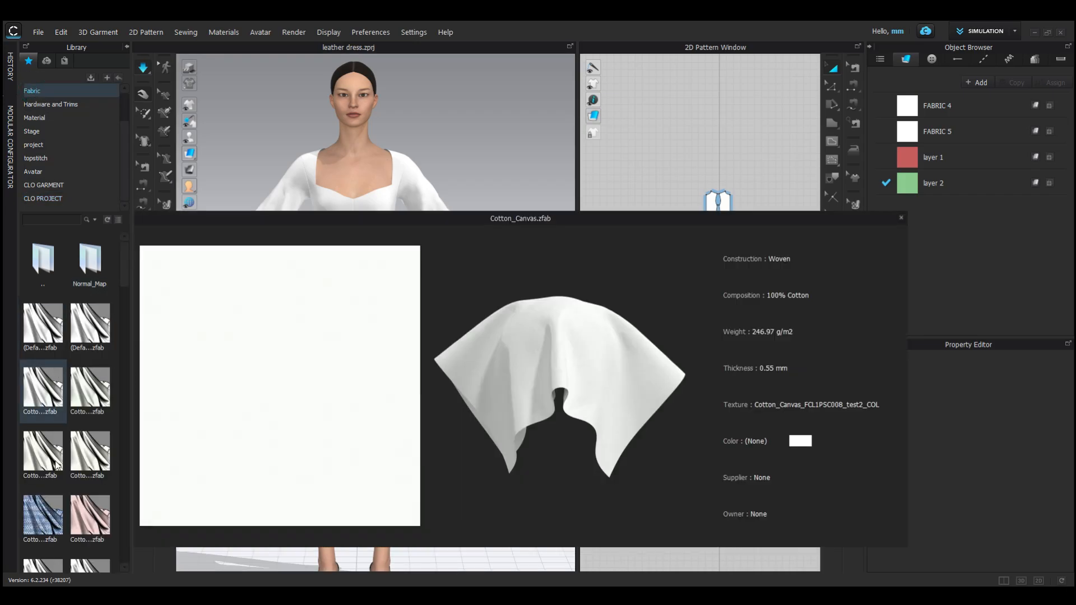
pyautogui.scroll(-3, 62, 481)
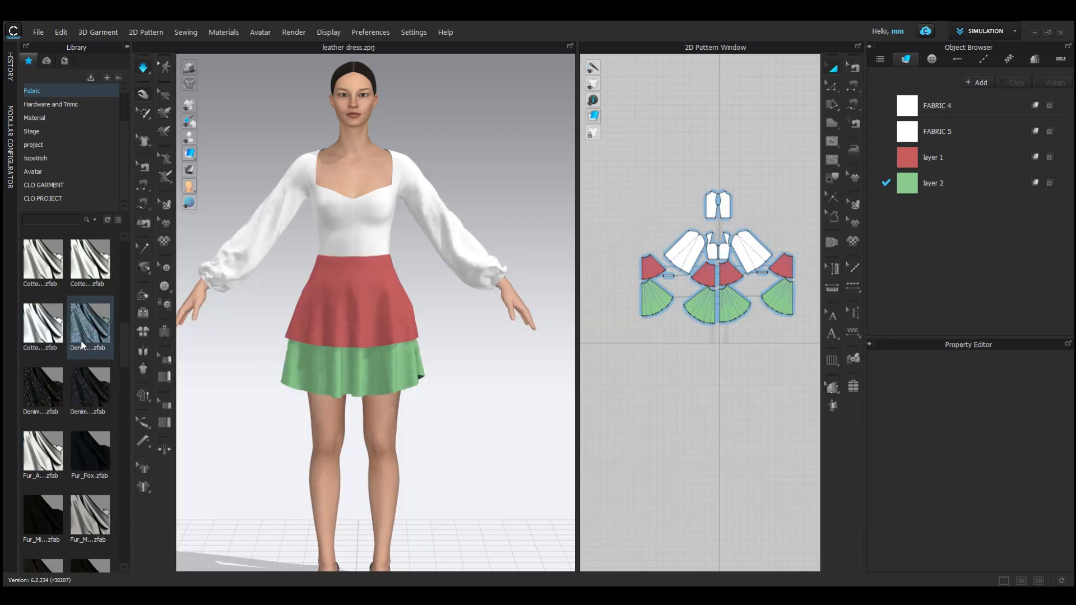
pyautogui.moveTo(81, 340)
pyautogui.scroll(-3, 52, 445)
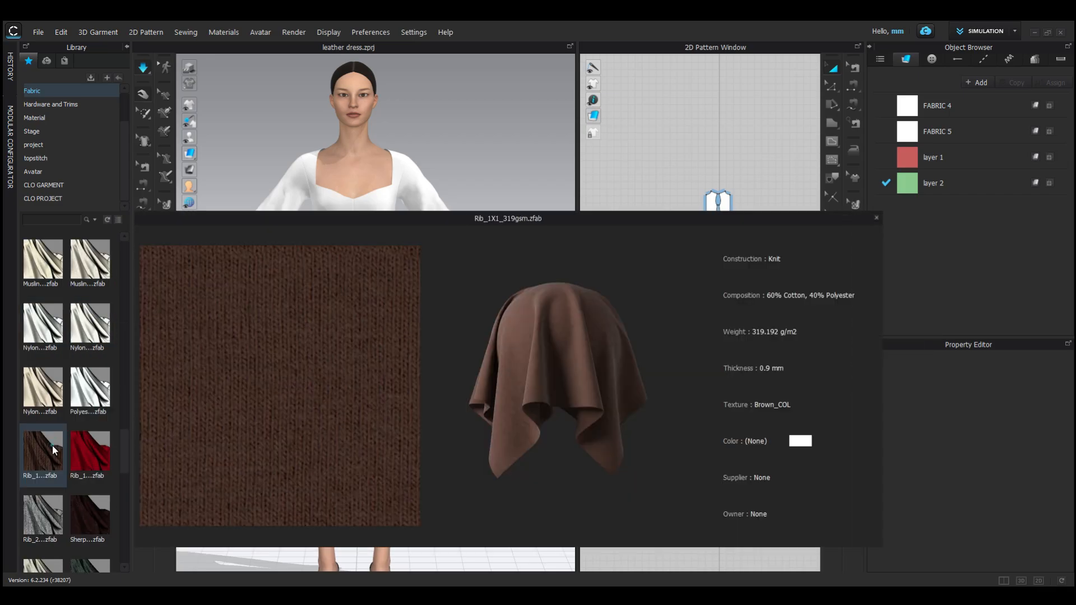
pyautogui.moveTo(53, 445); pyautogui.dragTo(337, 232)
# Apply the Sherpa_Fleece_Poly_300gsm fabric to the bodice front panel on the avatar's left.
pyautogui.scroll(5, 333, 141)
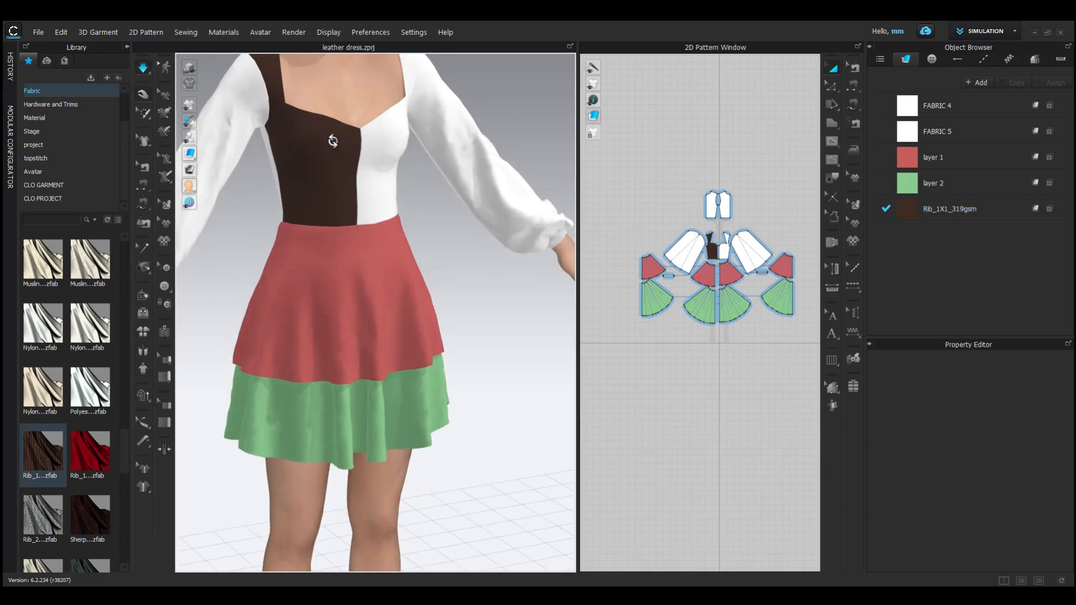
pyautogui.scroll(5, 415, 365)
pyautogui.scroll(-3, 85, 463)
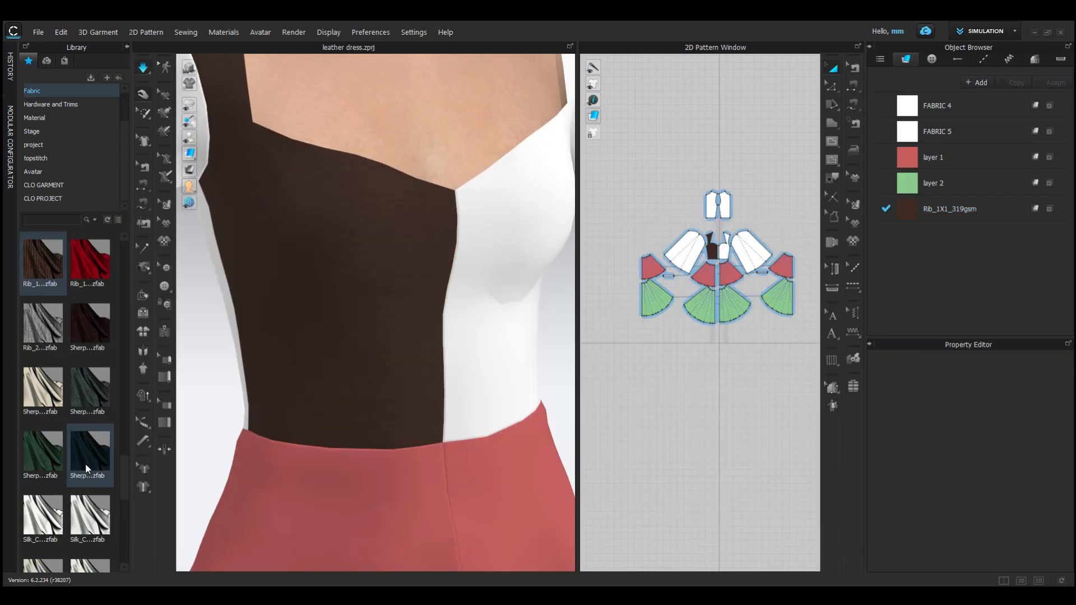
pyautogui.moveTo(83, 455); pyautogui.dragTo(499, 348)
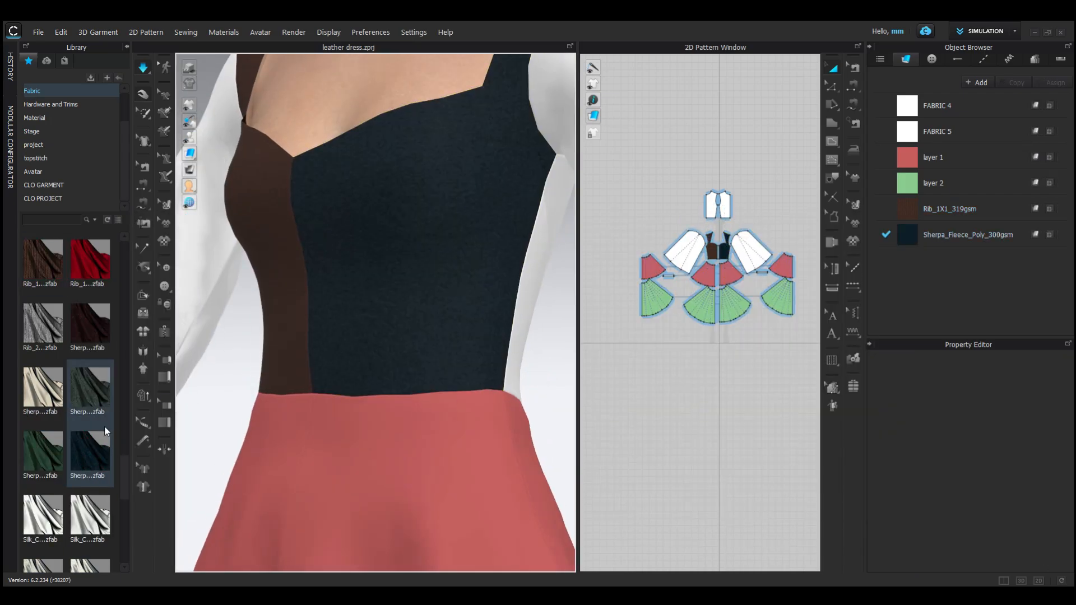
# Apply the Wool fabric to the bodice front panel on the avatar's right.
pyautogui.scroll(-6, 85, 436)
pyautogui.moveTo(50, 465)
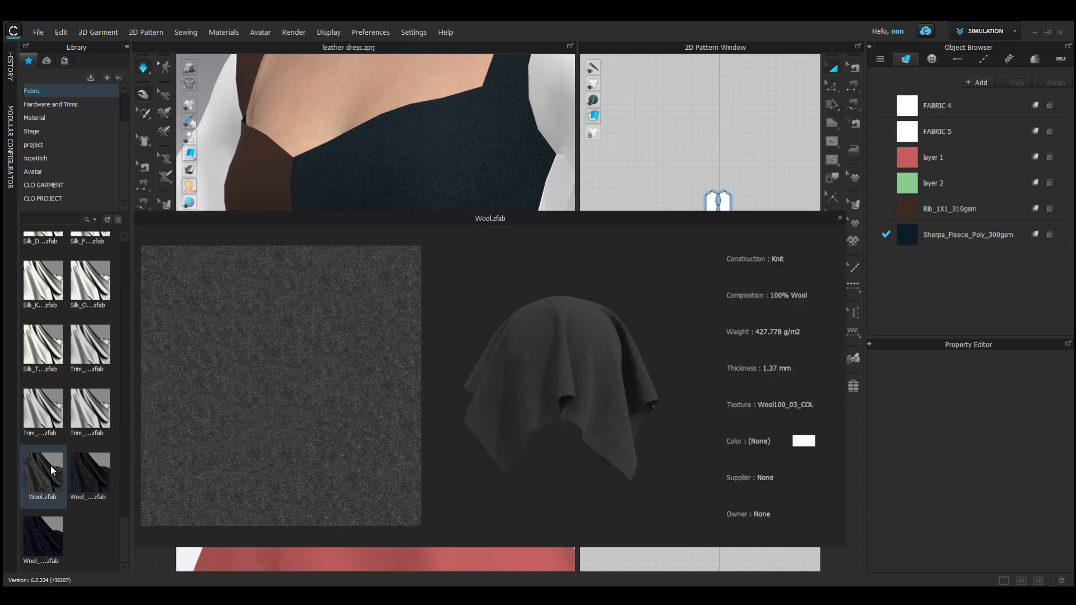
pyautogui.moveTo(50, 466); pyautogui.dragTo(504, 403)
# Apply Rib_2X2_468gsm to the bodice front panel on the avatar's right and Denim_Raw to the one on the left.
pyautogui.scroll(5, 36, 429)
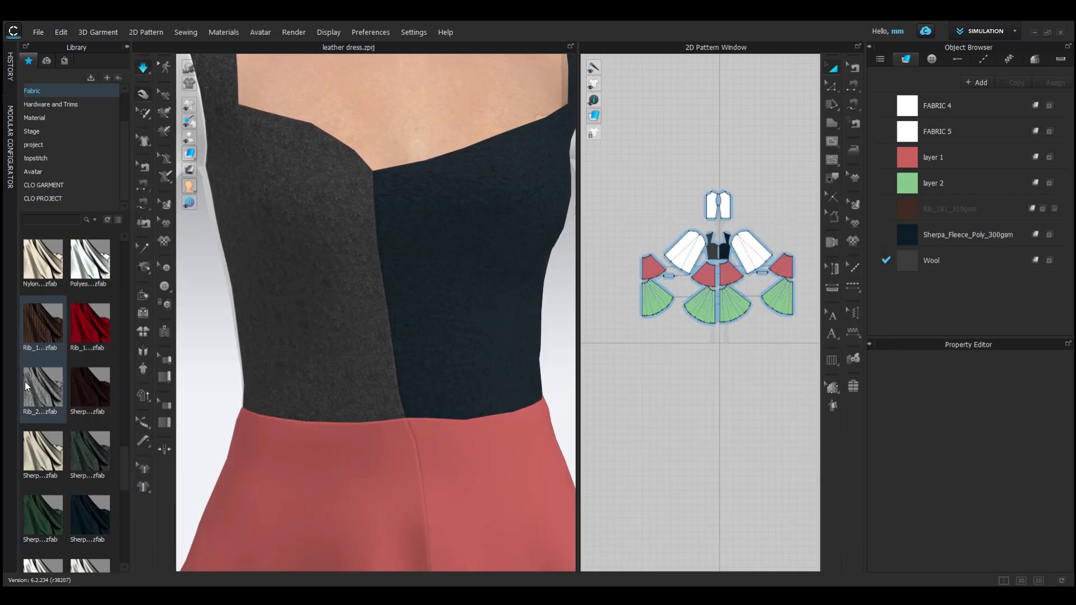
pyautogui.moveTo(25, 382); pyautogui.dragTo(322, 355)
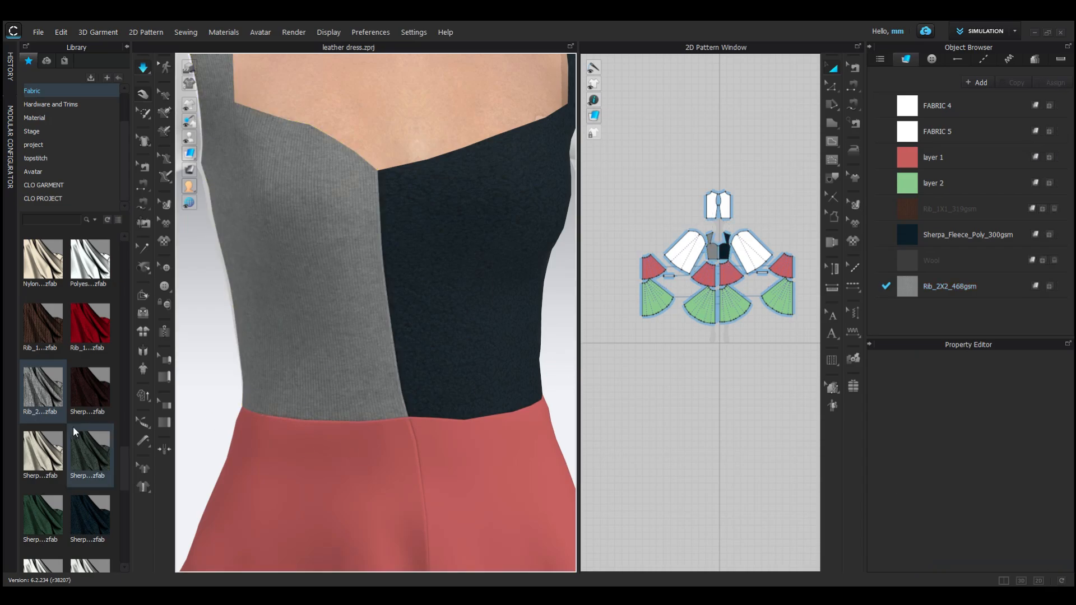
pyautogui.scroll(5, 23, 276)
pyautogui.moveTo(22, 276); pyautogui.dragTo(432, 311)
pyautogui.moveTo(433, 311); pyautogui.dragTo(496, 396, button='right')
pyautogui.scroll(-3, 496, 396)
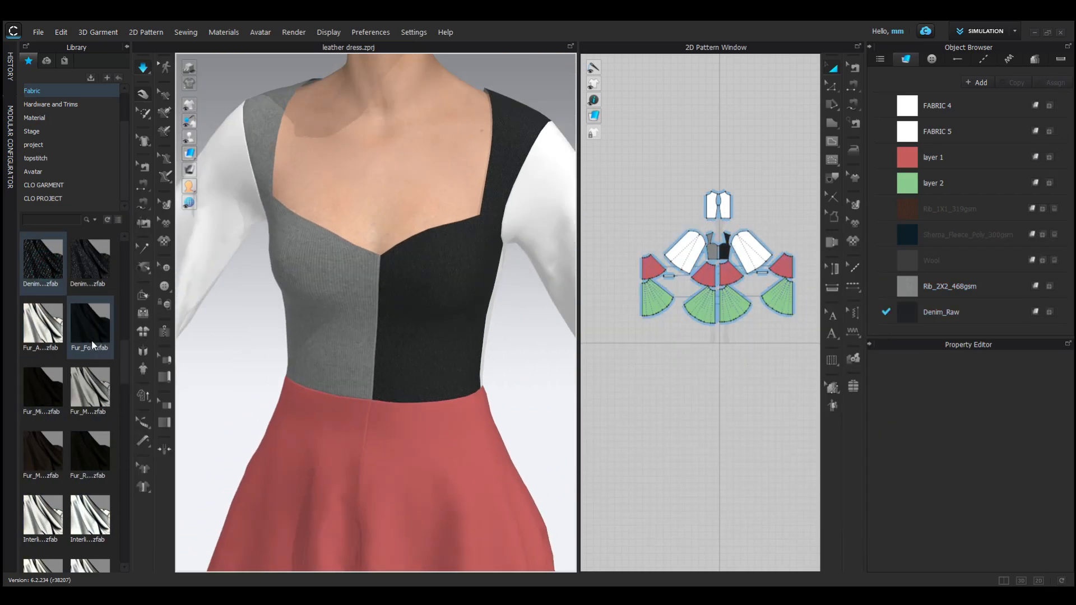
# Apply a light-blue denim fabric from the Fabric library to both sleeves of the dress.
pyautogui.scroll(3, 67, 336)
pyautogui.moveTo(90, 260); pyautogui.dragTo(214, 233)
pyautogui.moveTo(90, 387); pyautogui.dragTo(534, 224)
pyautogui.scroll(-5, 513, 331)
pyautogui.moveTo(517, 414); pyautogui.dragTo(504, 271, button='right')
pyautogui.scroll(5, 504, 271)
pyautogui.scroll(-5, 508, 271)
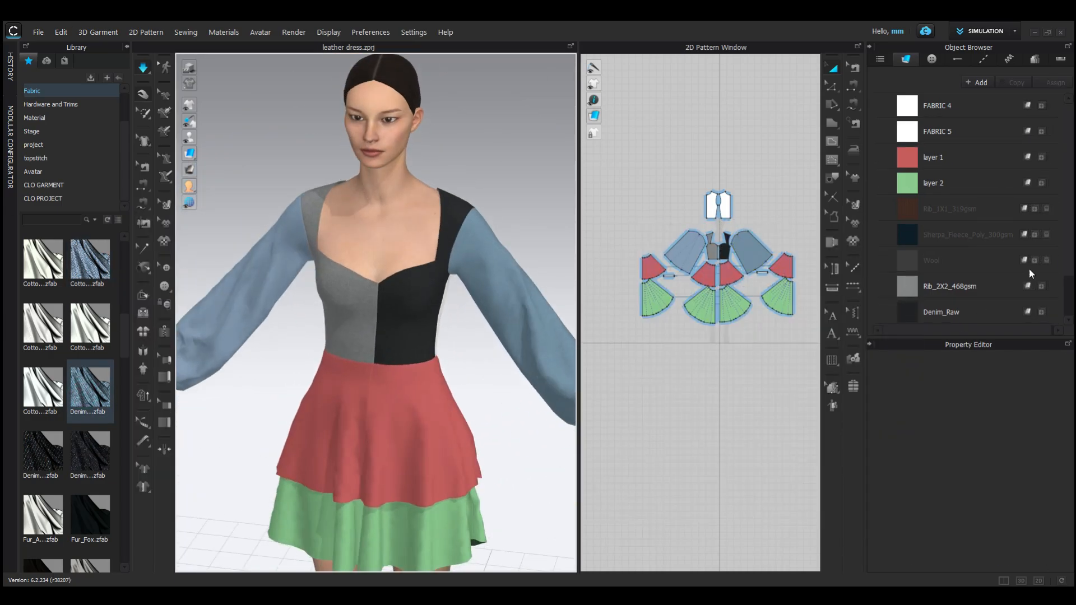
# Return the bodice and sleeves to the plain default fabric and clear the library fabrics from the fabric list.
pyautogui.scroll(3, 80, 355)
pyautogui.moveTo(80, 355)
pyautogui.moveTo(37, 332); pyautogui.dragTo(476, 281)
pyautogui.scroll(-2, 478, 388)
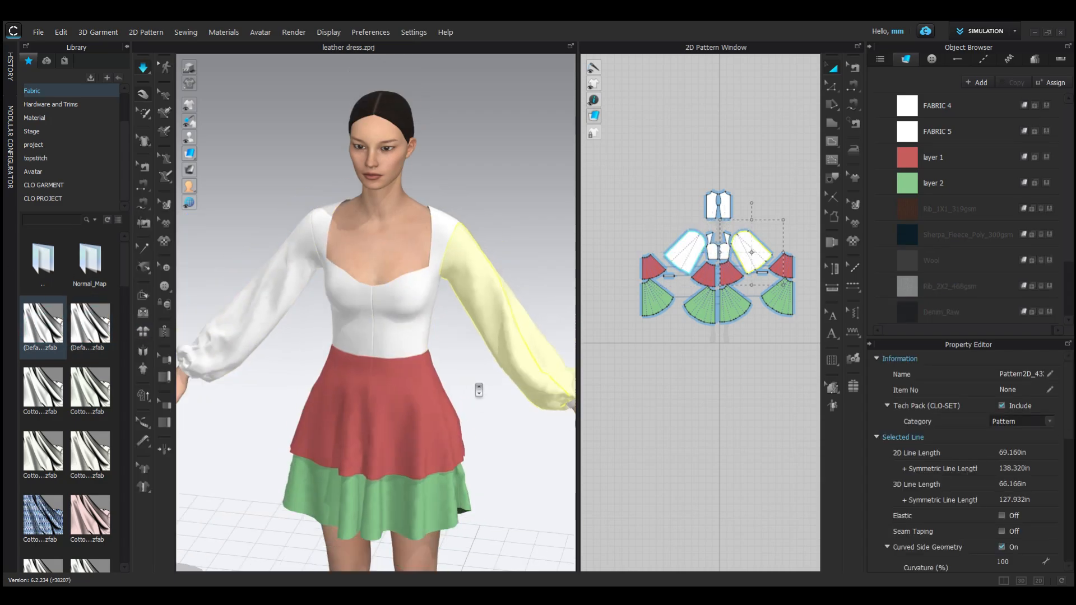
pyautogui.click(480, 397)
pyautogui.moveTo(480, 397); pyautogui.dragTo(490, 405, button='right')
pyautogui.scroll(-1, 490, 405)
# Try the Fabric_Shiny and Fabric_Silk/Satin material types on FABRIC 5.
pyautogui.click(910, 134)
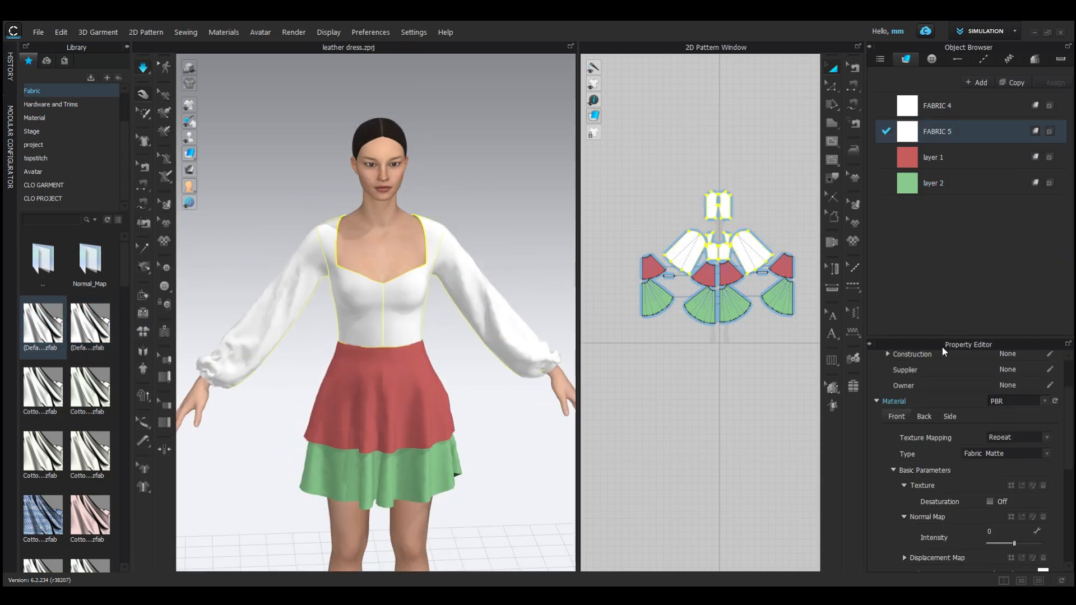
pyautogui.click(1008, 454)
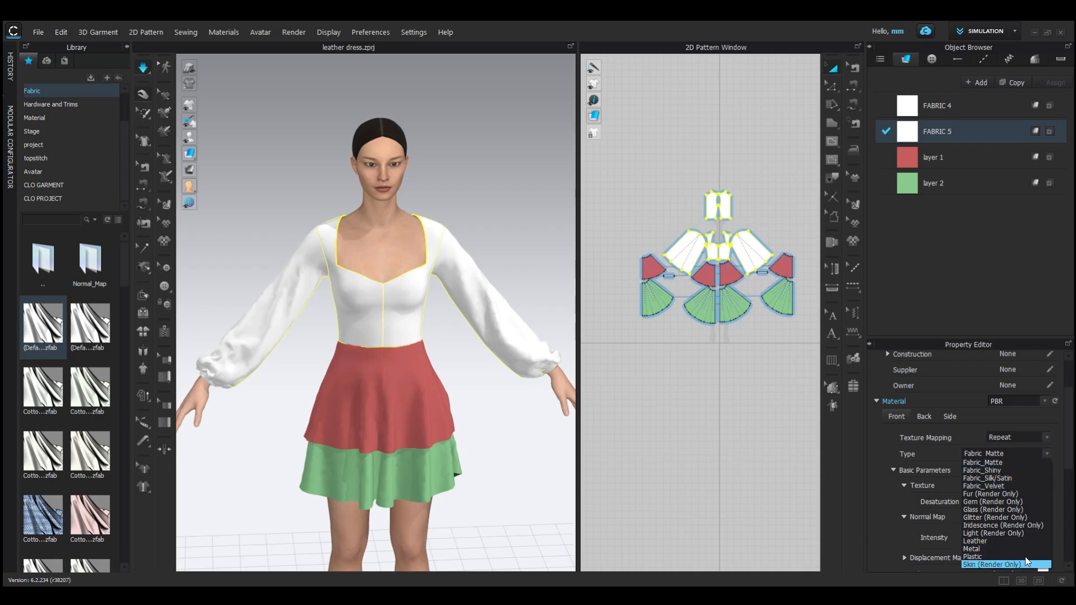
pyautogui.click(778, 420)
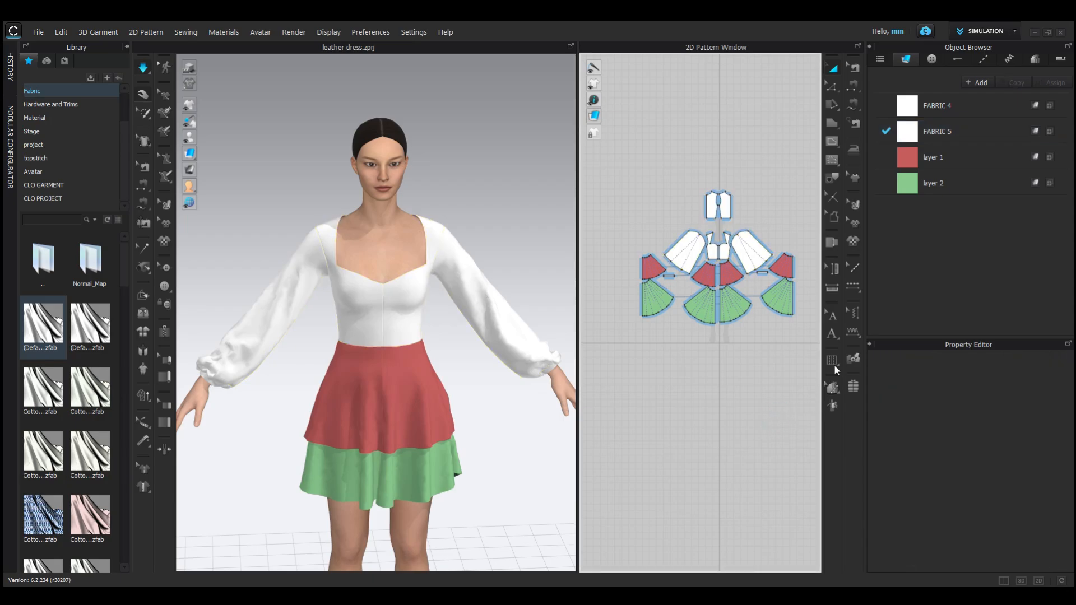
pyautogui.click(907, 140)
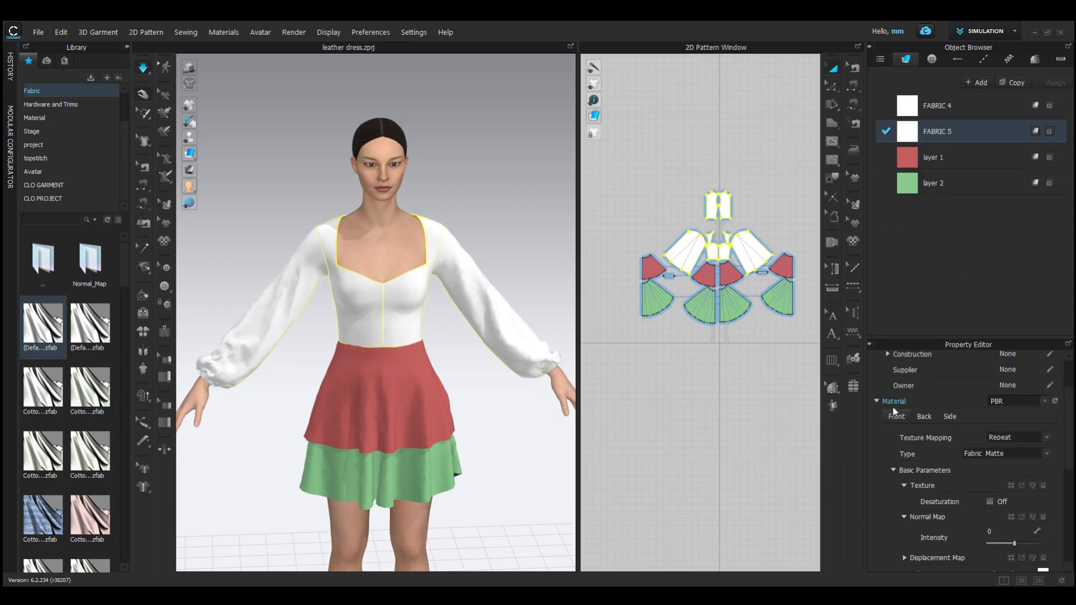
pyautogui.click(993, 455)
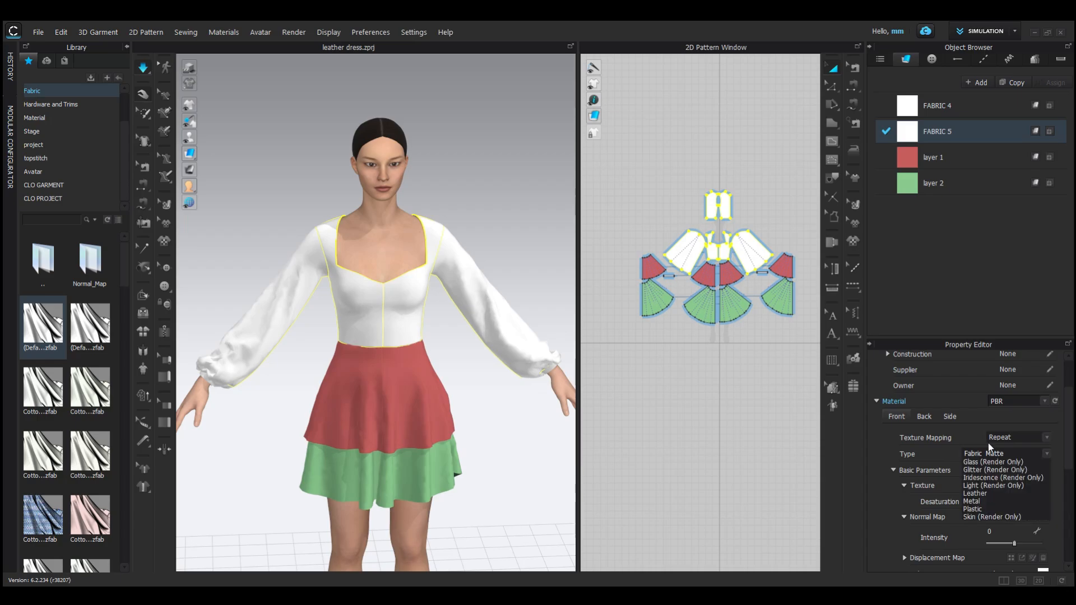
pyautogui.click(1001, 468)
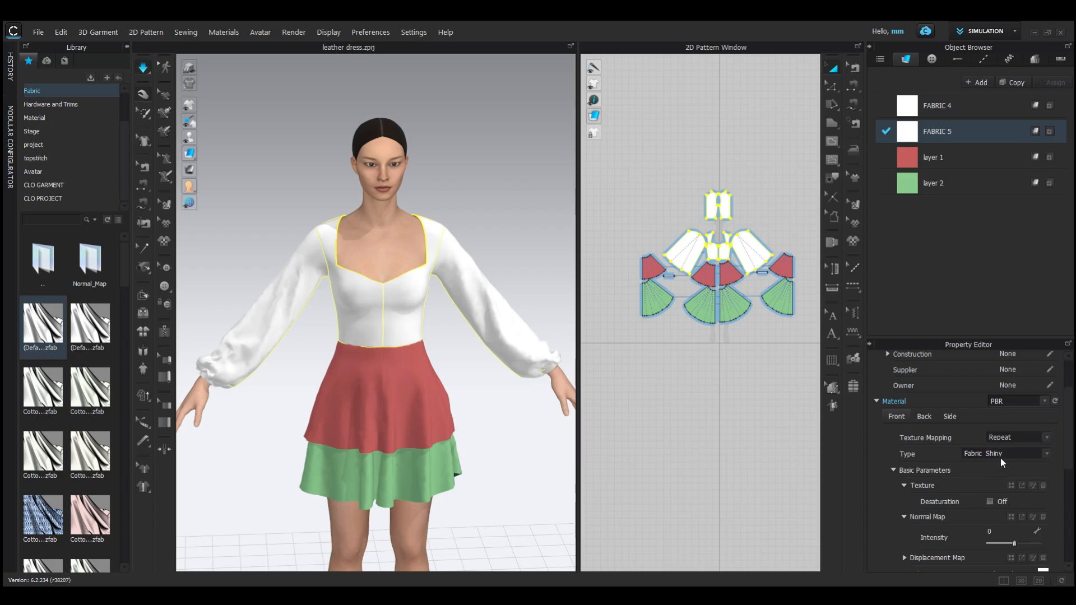
pyautogui.click(1000, 458)
pyautogui.click(993, 471)
pyautogui.click(1001, 455)
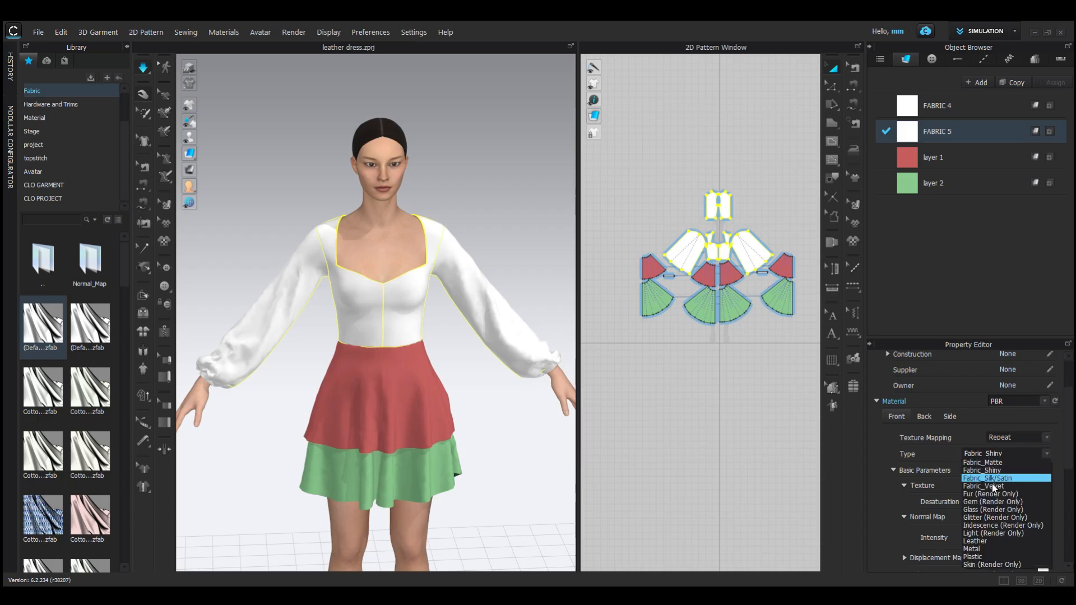
pyautogui.click(990, 479)
pyautogui.scroll(-1, 986, 553)
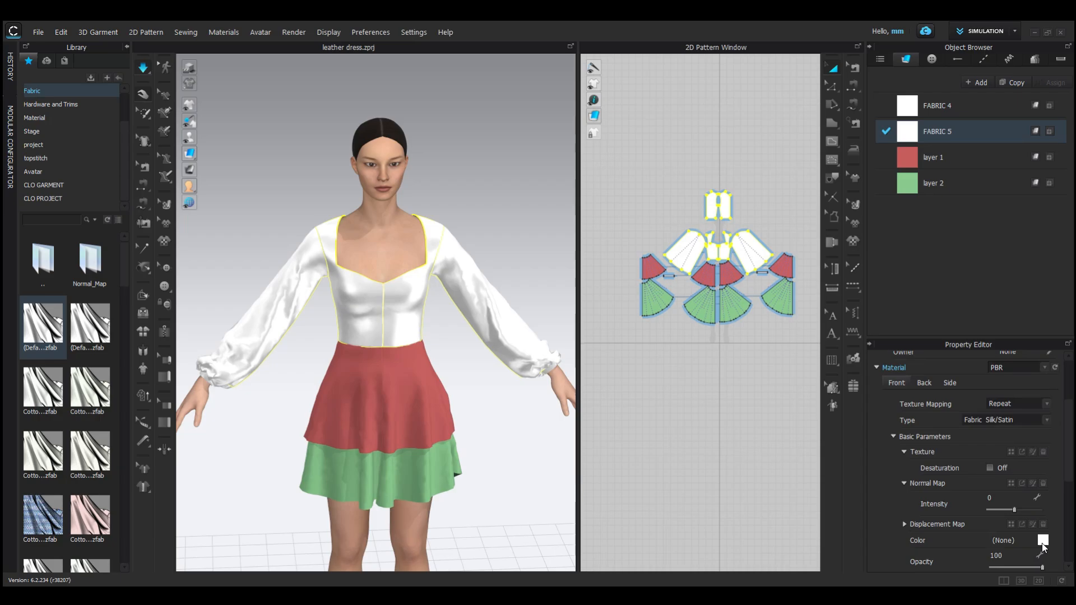
# Set the color of FABRIC 5 to dark red.
pyautogui.click(1042, 540)
pyautogui.moveTo(423, 159); pyautogui.dragTo(464, 158)
pyautogui.click(330, 312)
pyautogui.moveTo(522, 118); pyautogui.dragTo(713, 196)
pyautogui.click(710, 475)
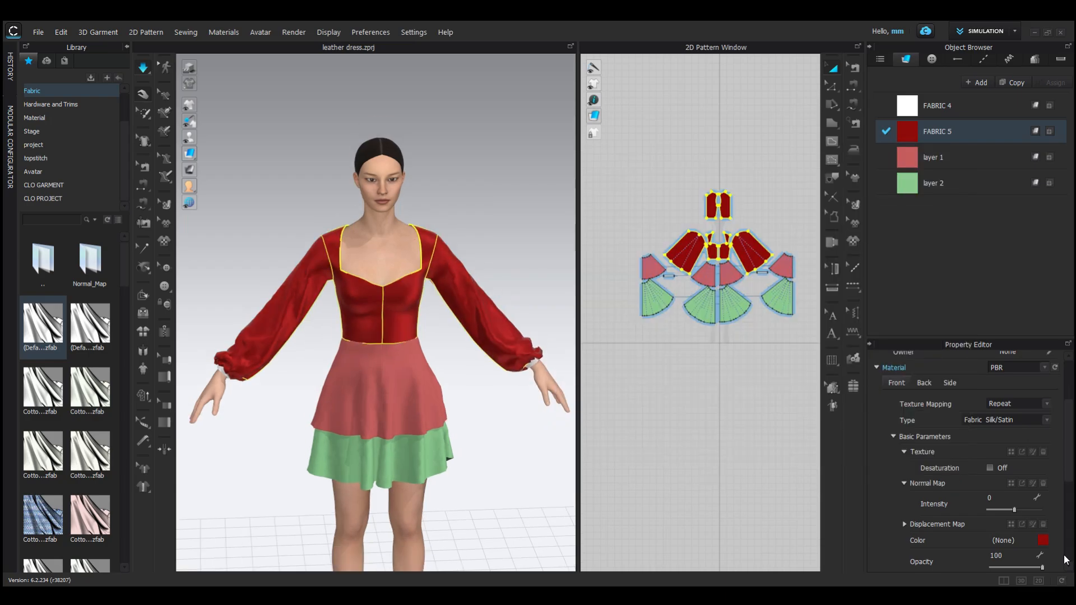
# Try the Fabric_Matte, Fabric_Shiny, Fabric_Silk/Satin and Fabric_Velvet material types on the dark red FABRIC 5.
pyautogui.click(1013, 420)
pyautogui.click(1009, 423)
pyautogui.click(1010, 423)
pyautogui.click(1010, 428)
pyautogui.click(1016, 424)
pyautogui.click(1015, 435)
pyautogui.click(1015, 422)
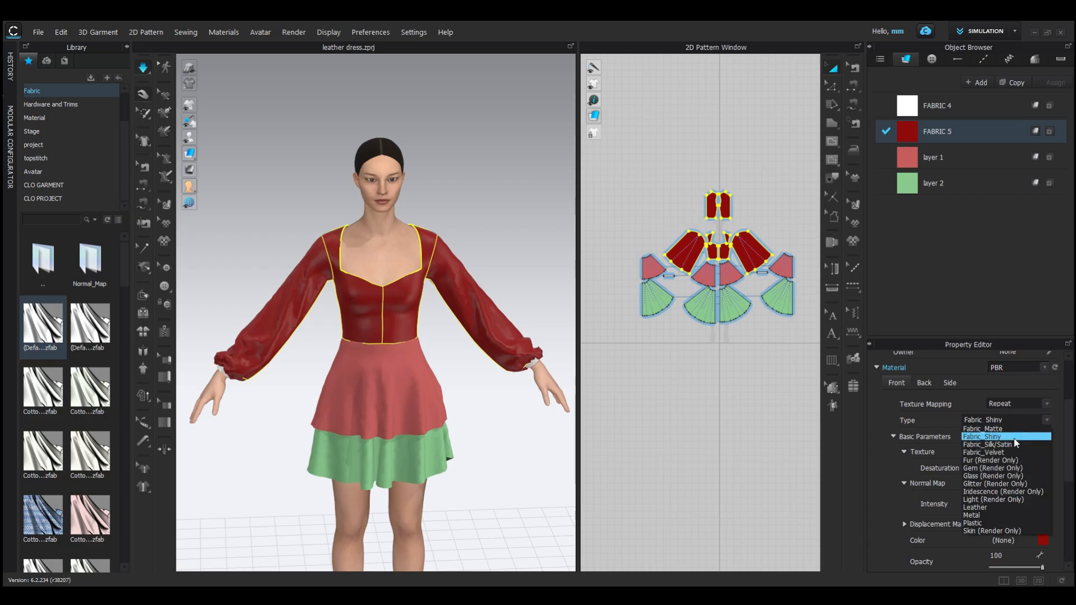
pyautogui.click(1015, 444)
pyautogui.click(1021, 423)
pyautogui.click(1014, 451)
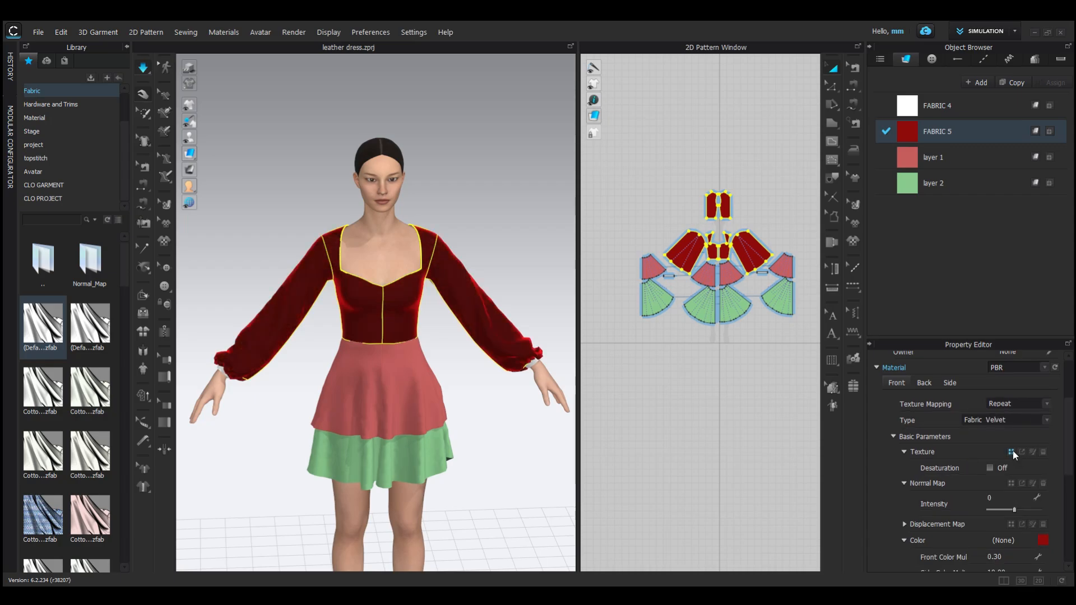
# Set the material type of FABRIC 5 to Leather and assign this fabric to all pattern pieces of both skirt layers.
pyautogui.click(1023, 422)
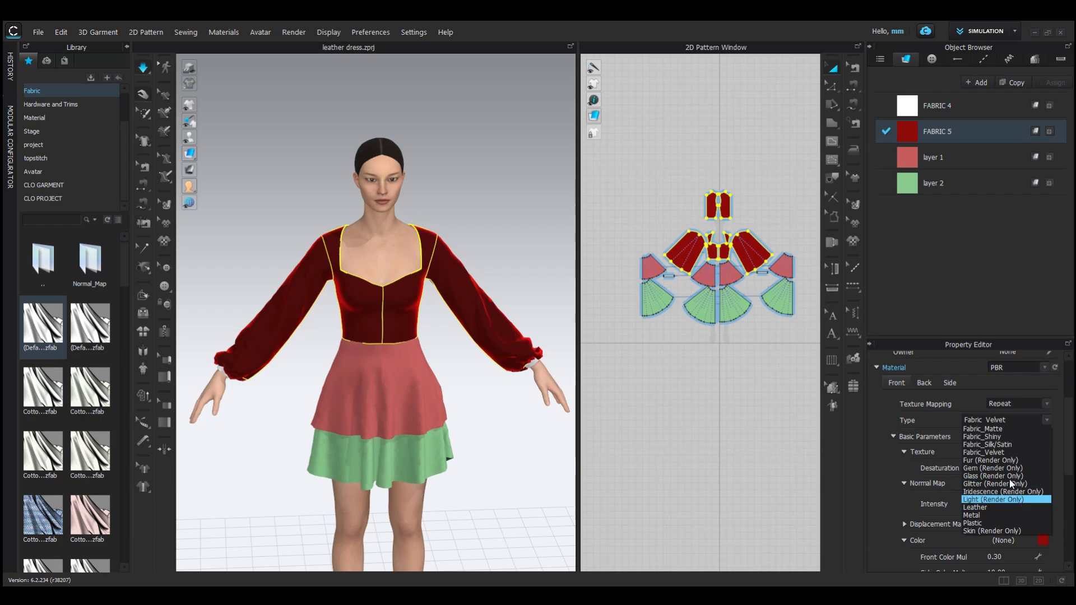
pyautogui.click(981, 509)
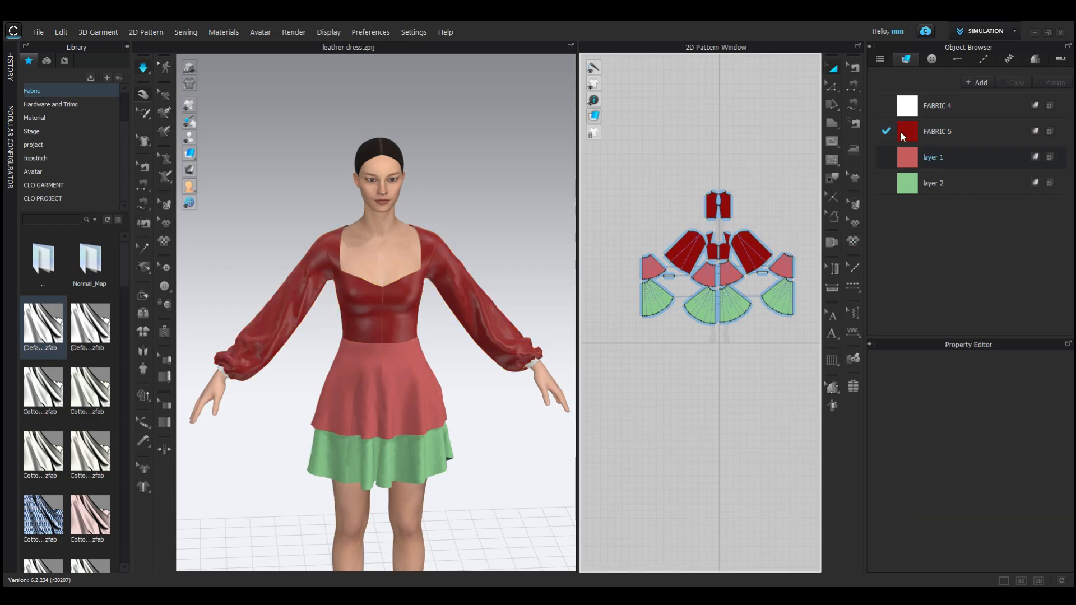
pyautogui.moveTo(702, 269); pyautogui.dragTo(704, 273)
pyautogui.moveTo(908, 132); pyautogui.dragTo(784, 267)
pyautogui.moveTo(908, 133); pyautogui.dragTo(780, 299)
pyautogui.moveTo(908, 132); pyautogui.dragTo(650, 269)
pyautogui.click(592, 297)
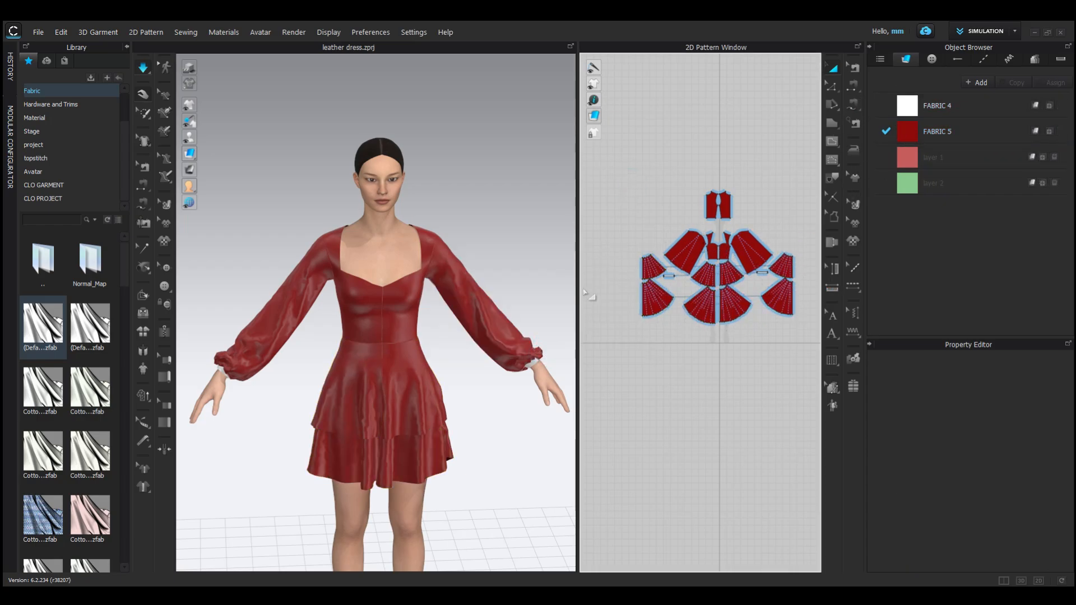
# Assign FABRIC 5 to both narrow sleeve cuff pieces in the 2D pattern.
pyautogui.scroll(5, 638, 294)
pyautogui.moveTo(908, 132); pyautogui.dragTo(758, 231)
pyautogui.moveTo(670, 394); pyautogui.dragTo(555, 382, button='middle')
pyautogui.scroll(-4, 601, 404)
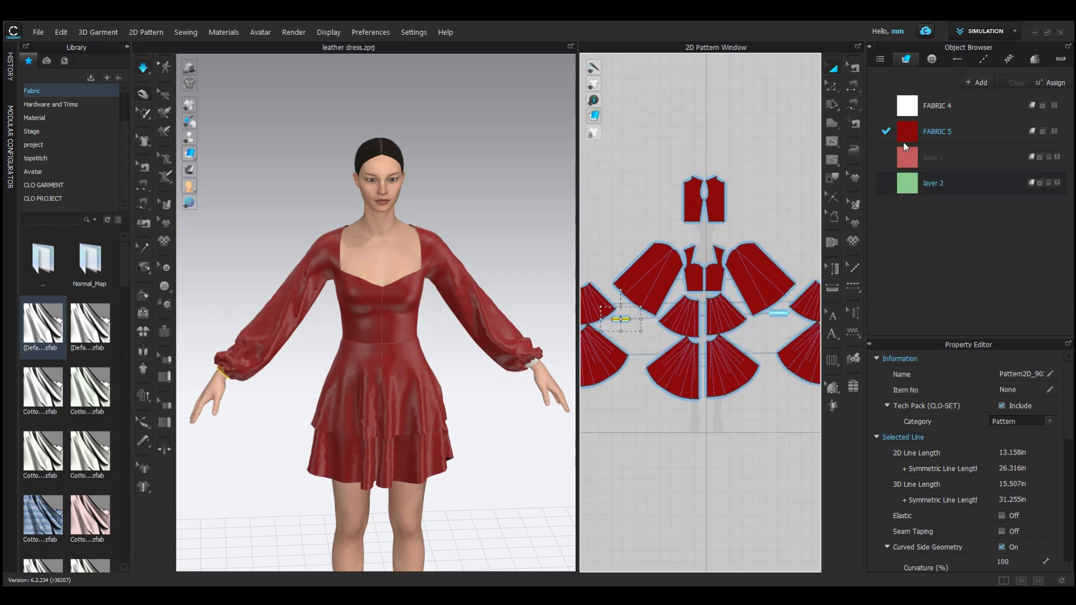
pyautogui.moveTo(903, 136); pyautogui.dragTo(777, 314)
pyautogui.click(719, 440)
# View the dress from the front with its seam lines and tug the skirt during simulation to settle its drape.
pyautogui.moveTo(346, 395); pyautogui.dragTo(358, 376, button='right')
pyautogui.press('2')
pyautogui.press('m')
pyautogui.press('q')
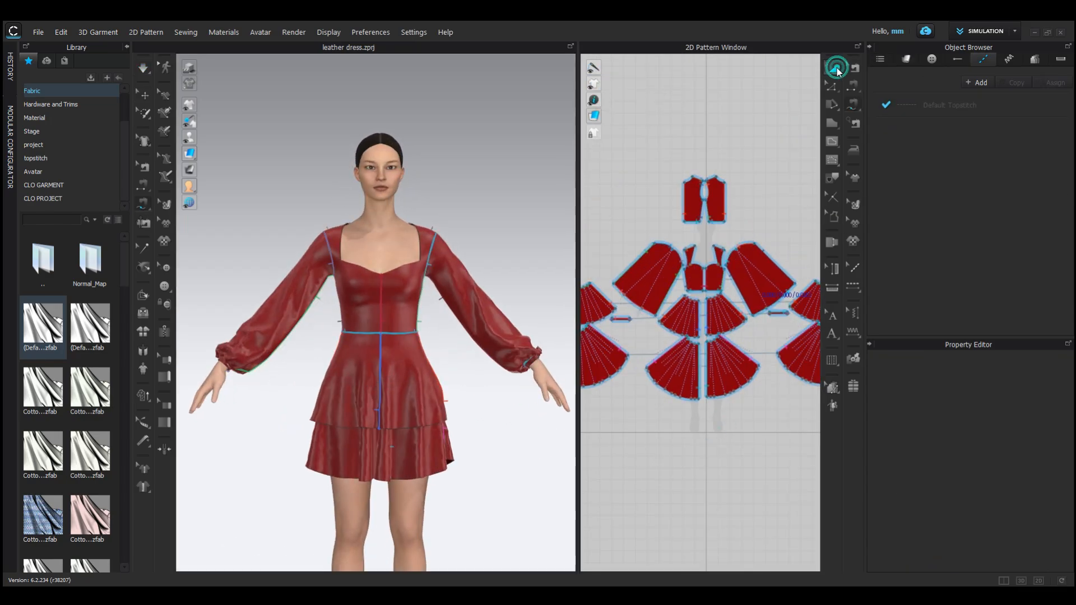
pyautogui.moveTo(431, 405); pyautogui.dragTo(497, 427)
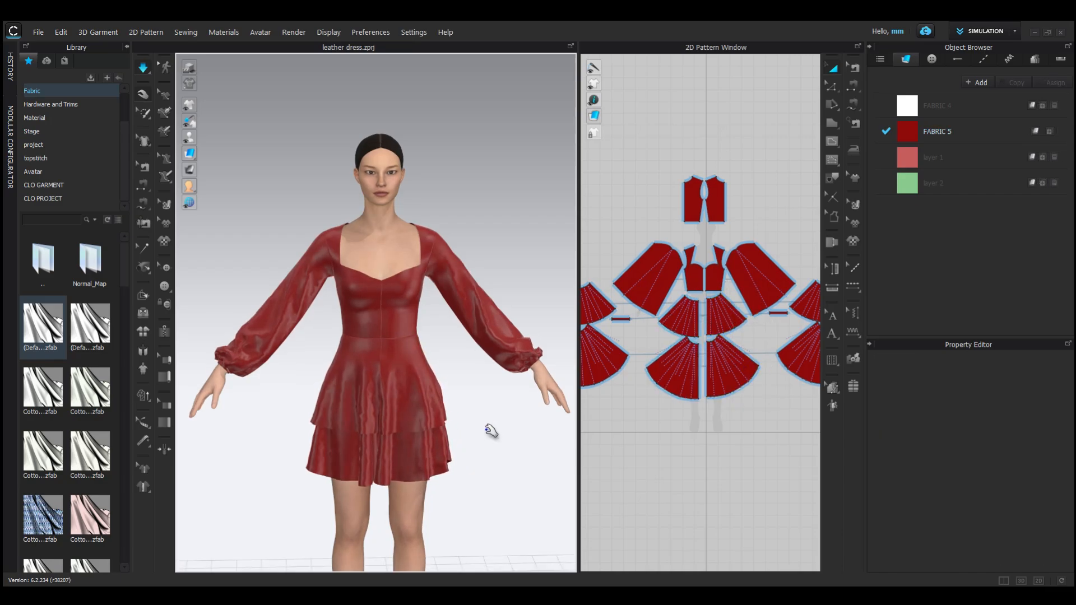
pyautogui.click(367, 286)
pyautogui.click(399, 283)
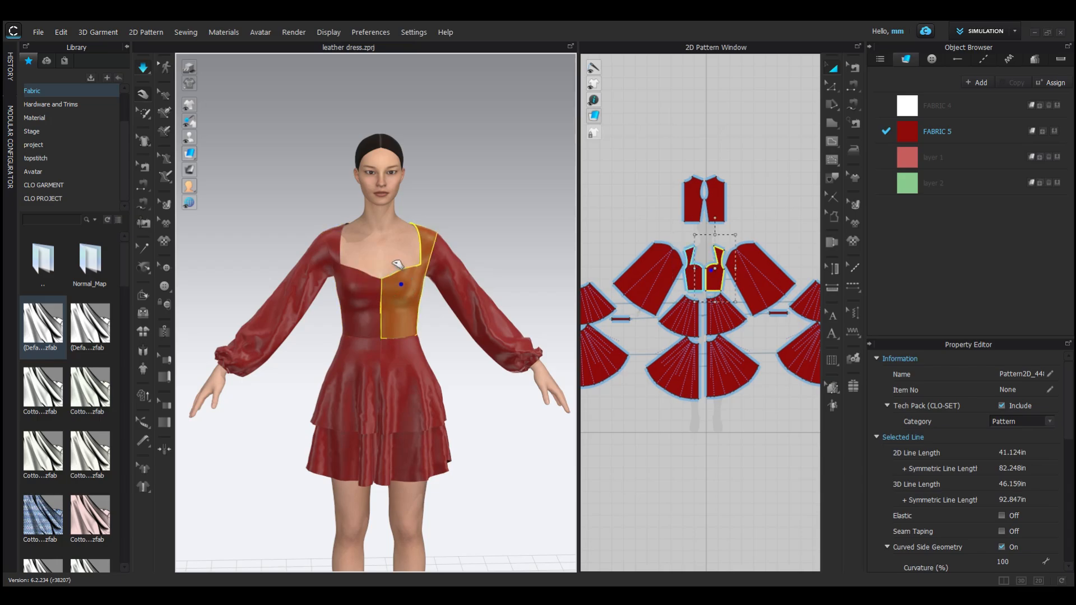
pyautogui.click(457, 339)
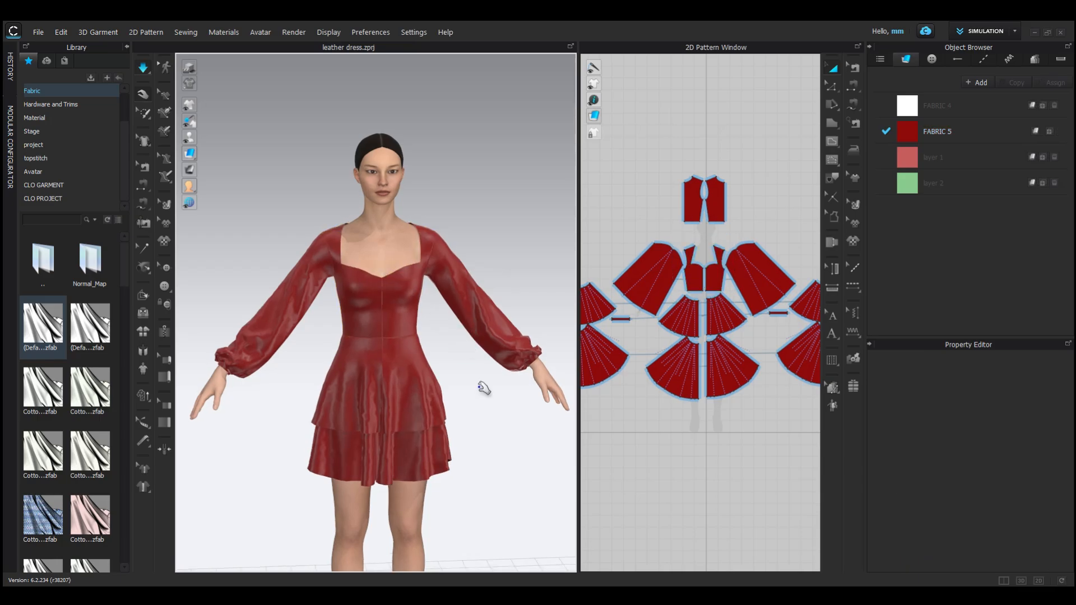
# Save a 3000 by 3000 pixel snapshot with transparent background to the Desktop as a PNG named leather dress.
pyautogui.click(40, 33)
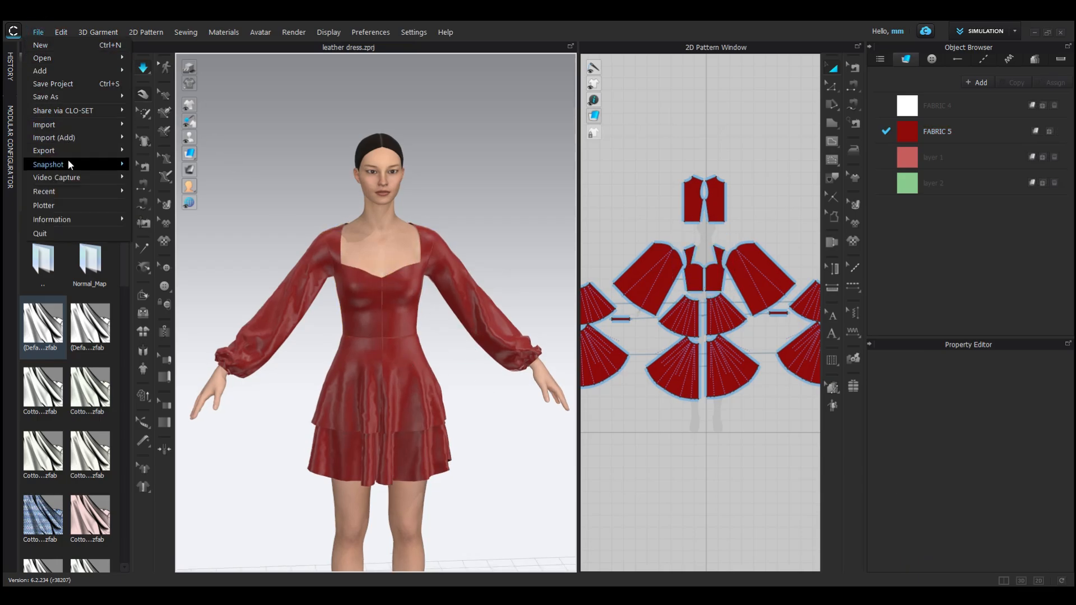
pyautogui.moveTo(69, 159)
pyautogui.click(157, 177)
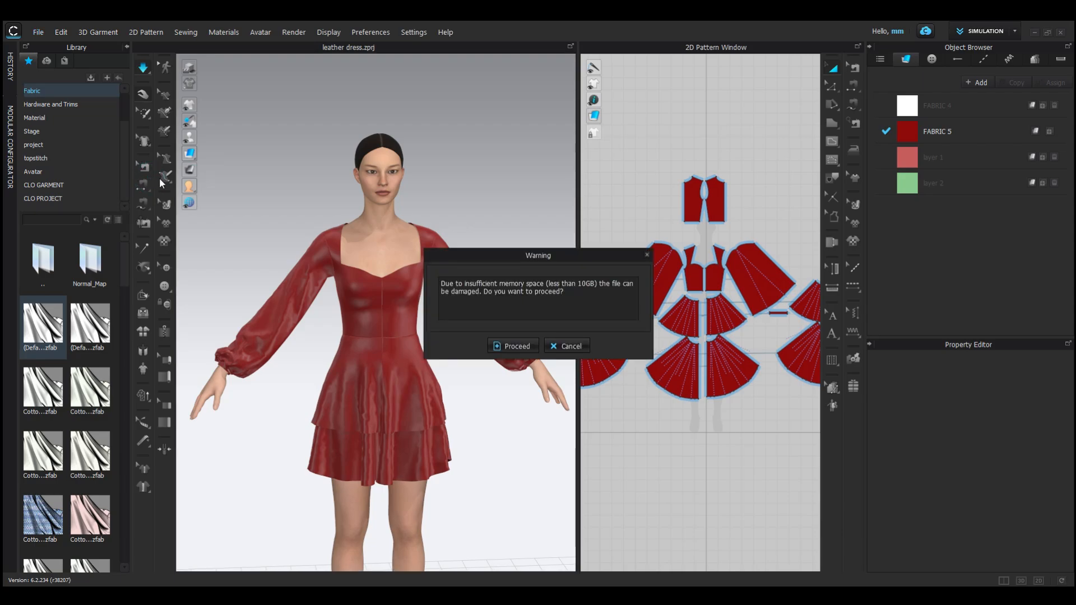
pyautogui.click(517, 346)
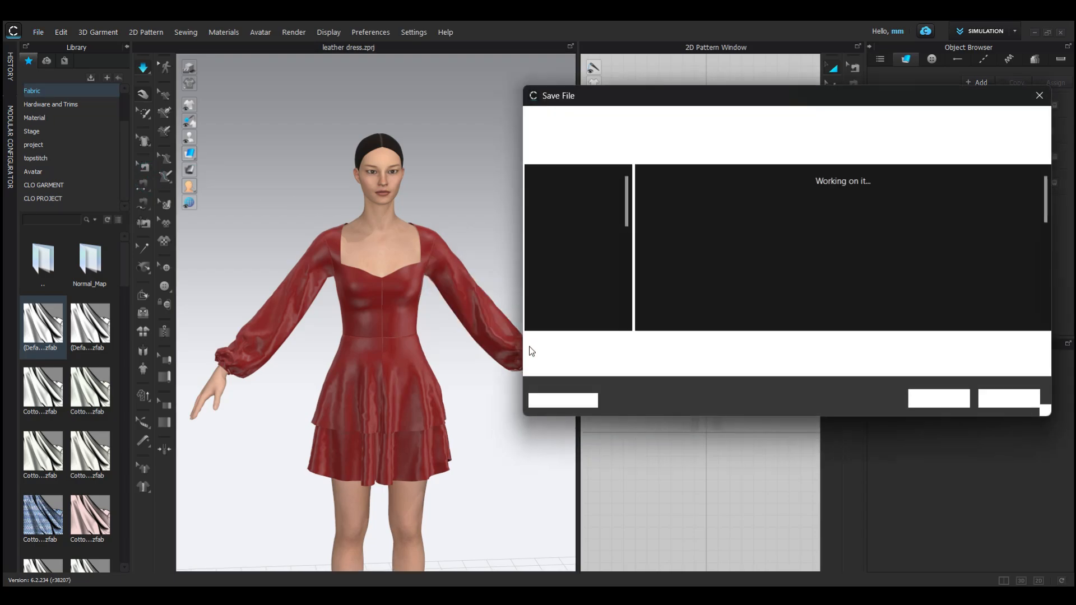
pyautogui.click(577, 270)
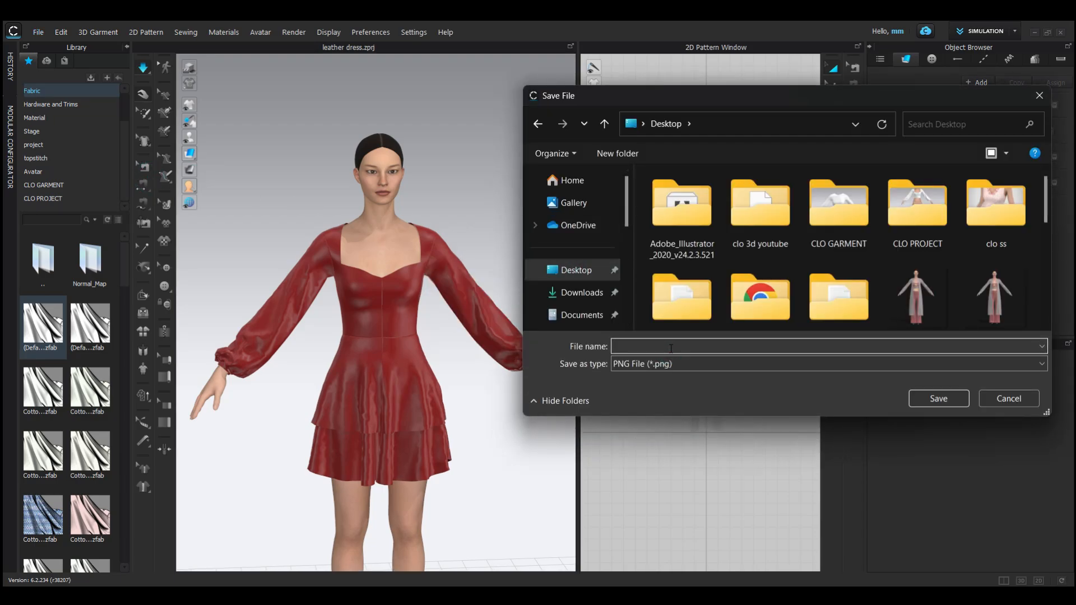
pyautogui.click(670, 346)
pyautogui.write('leather dress')
pyautogui.click(945, 402)
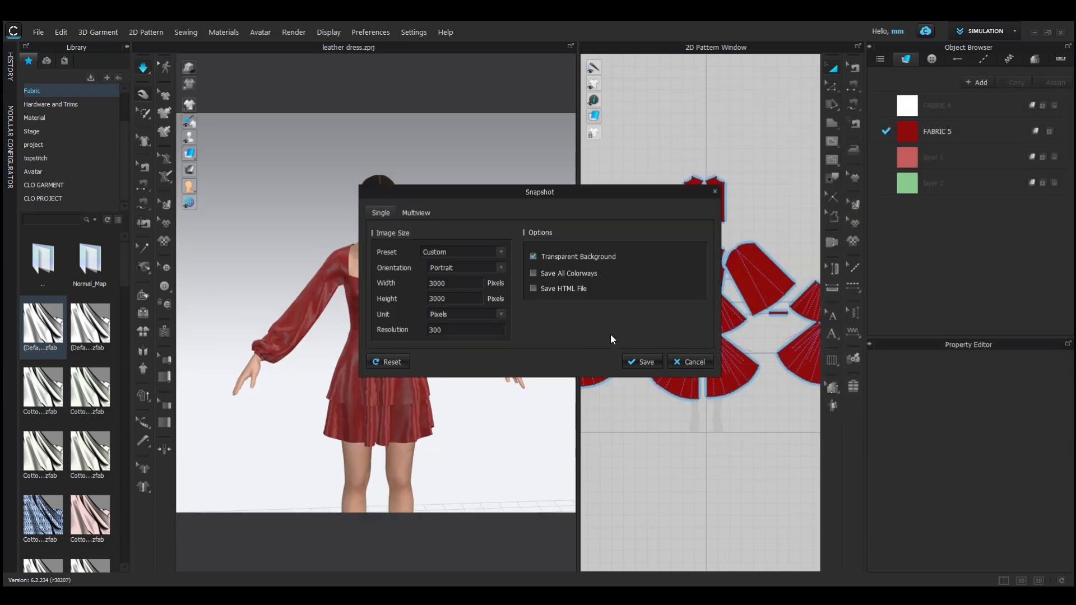
pyautogui.click(645, 362)
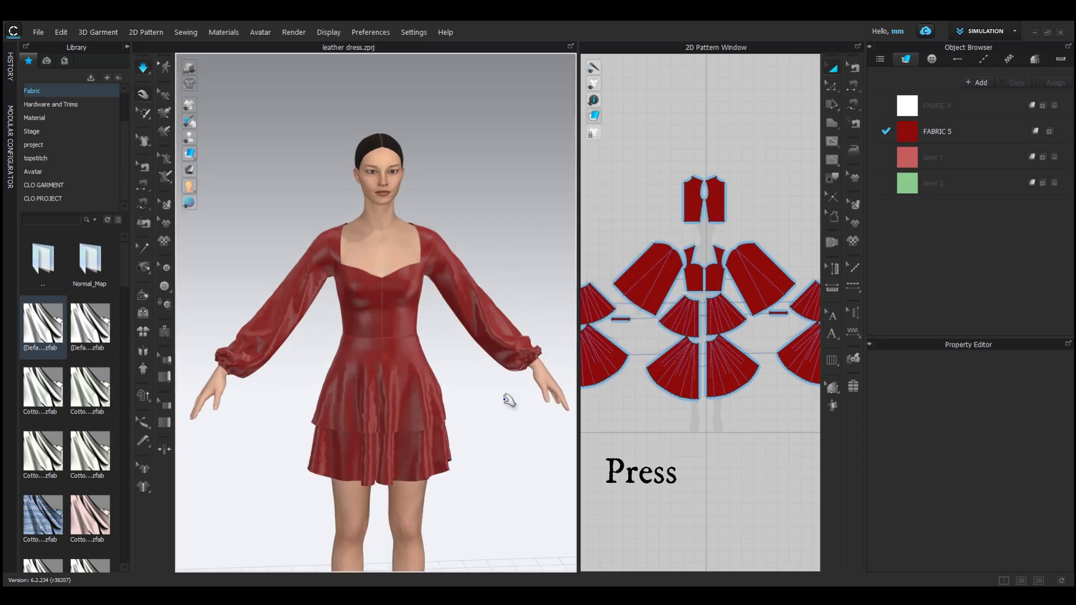
# Hide the avatar in the 3D window, leaving only the dress displayed.
pyautogui.hotkey('shift', 'a')
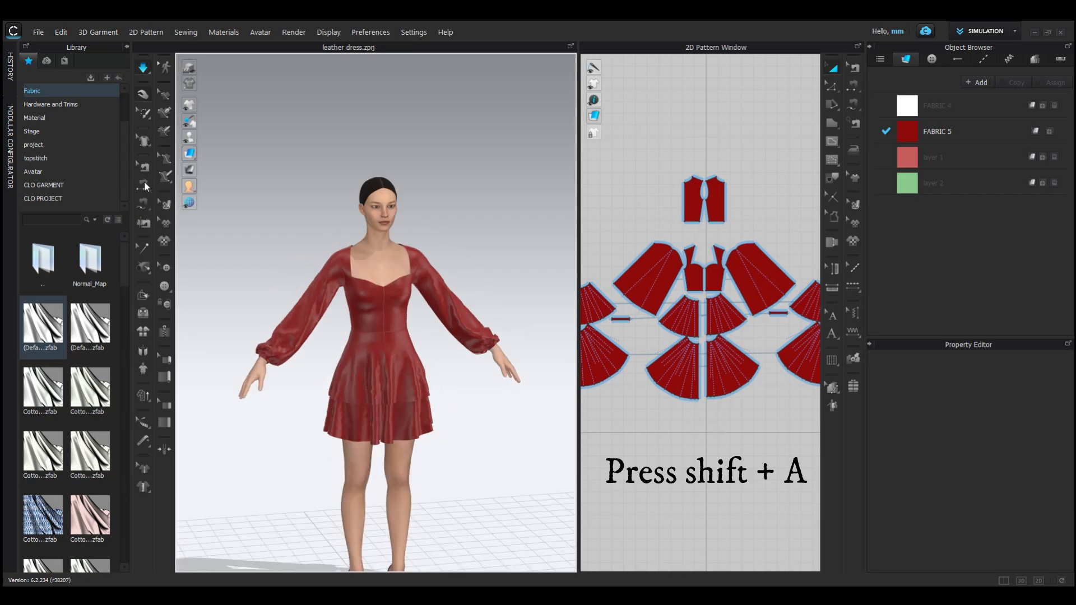
pyautogui.moveTo(191, 141)
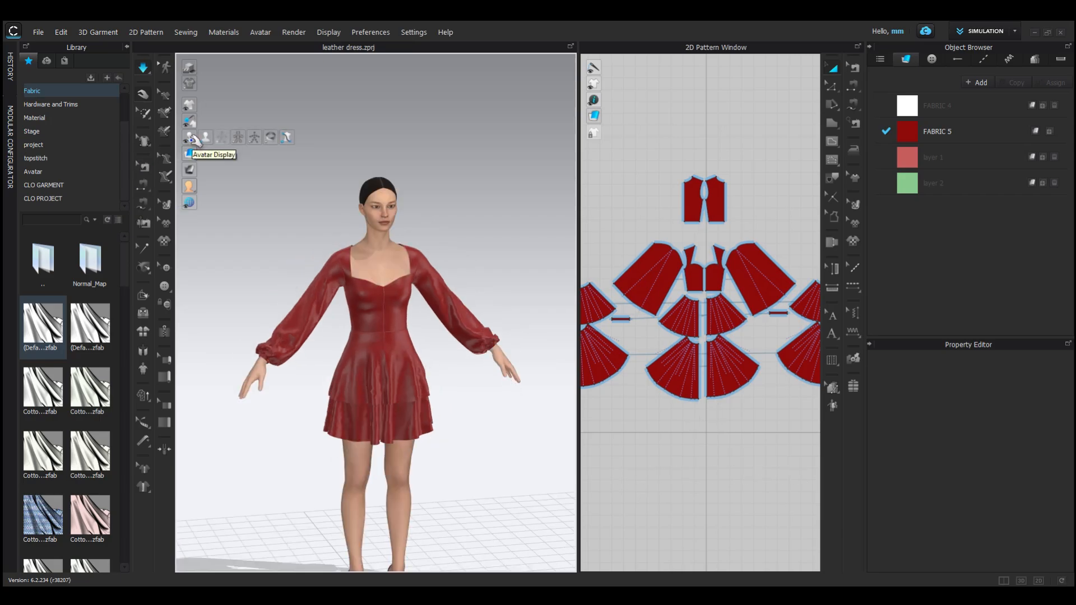
pyautogui.click(205, 139)
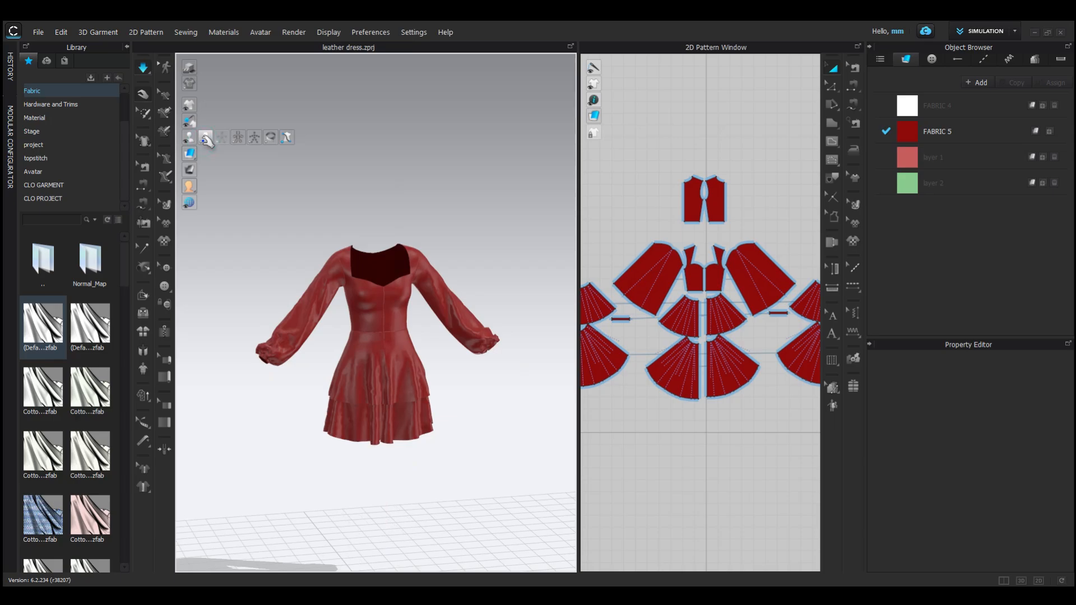
pyautogui.click(205, 139)
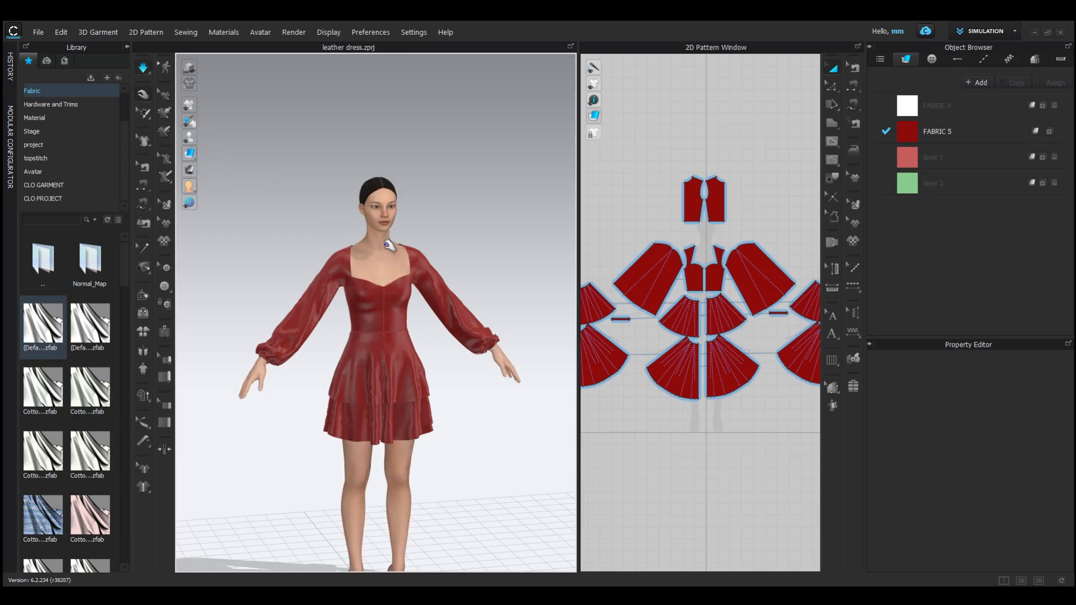
pyautogui.hotkey('shift', 'a')
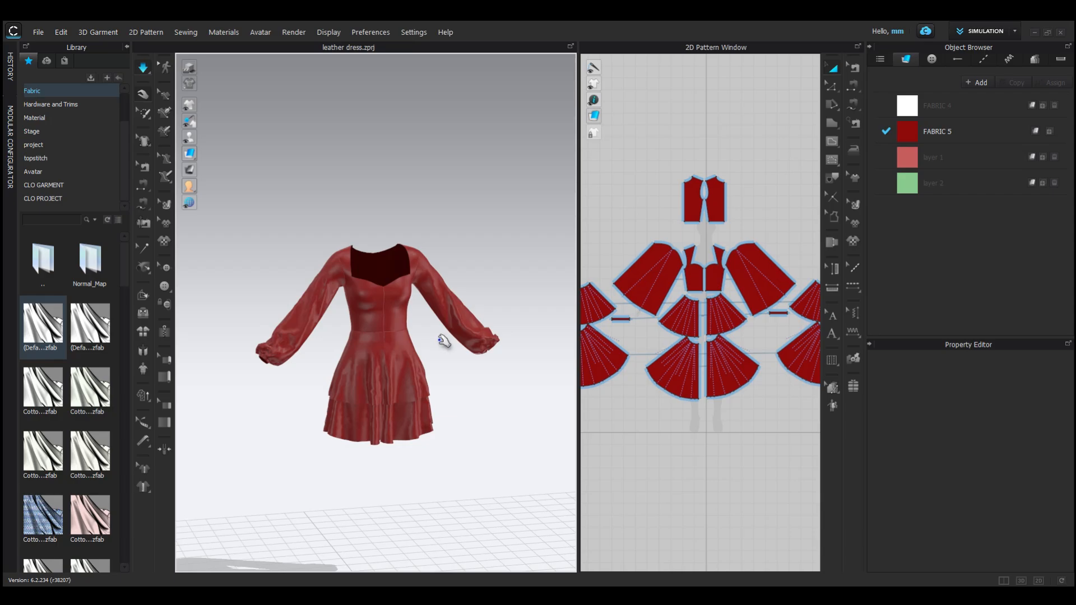
# Start a 3D window snapshot of the dress without the avatar, naming the Desktop PNG file leather dress1.
pyautogui.click(47, 31)
pyautogui.click(164, 180)
pyautogui.click(522, 349)
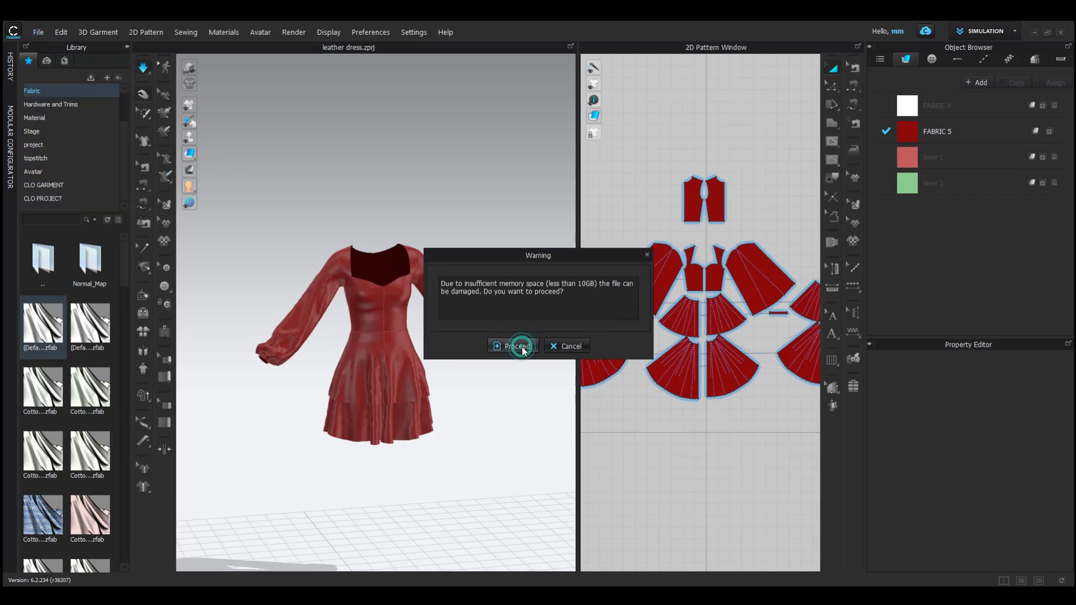
pyautogui.write('leather ')
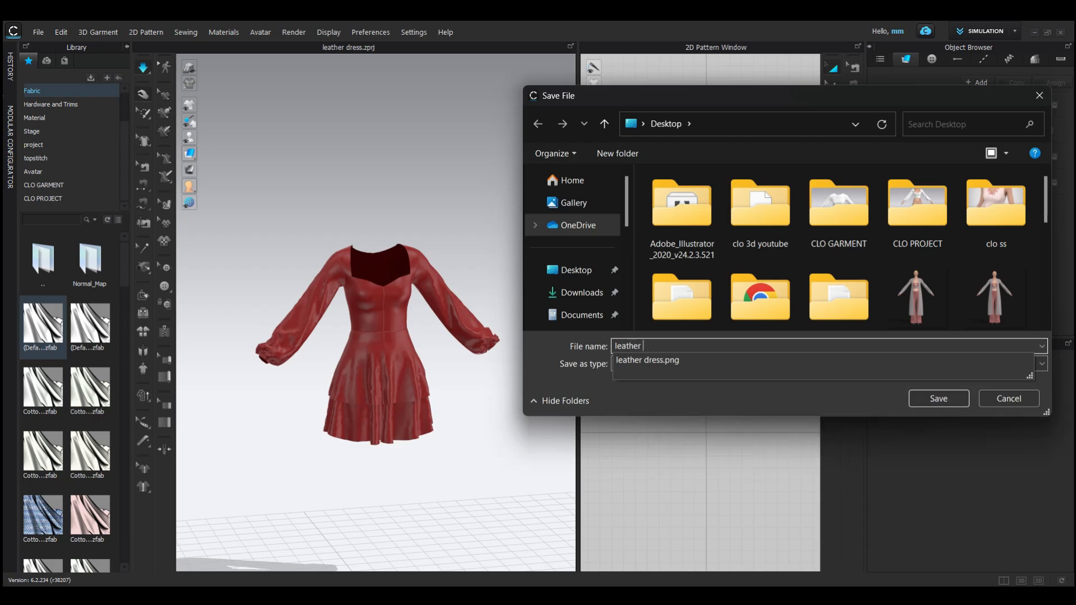
pyautogui.write('dress1')
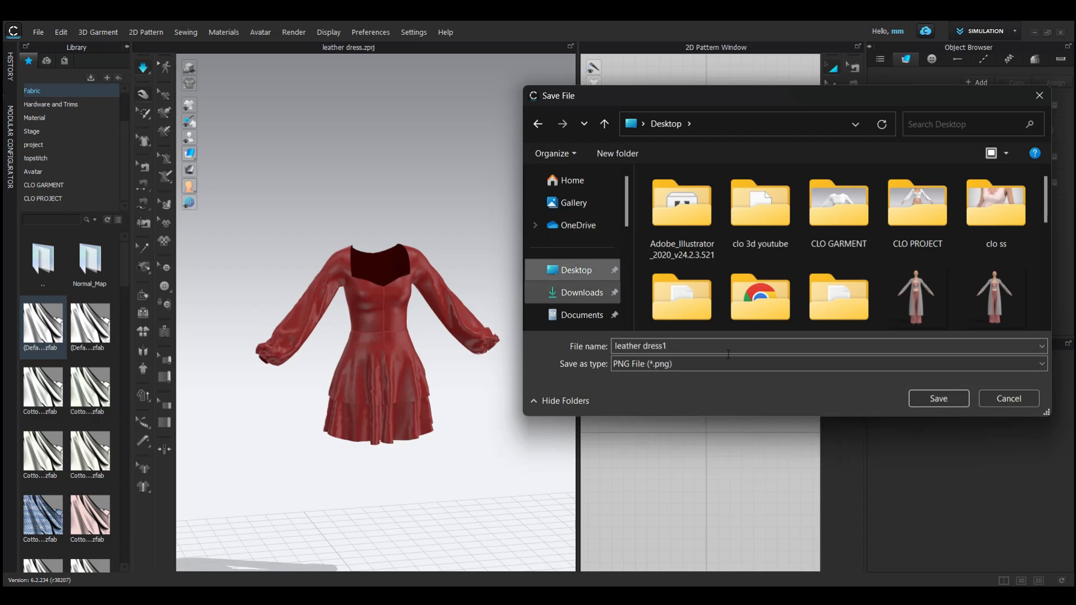
pyautogui.click(953, 400)
# Frame the whole dress at a slight angle and save the snapshot at 3000 by 3000 pixels with transparent background.
pyautogui.moveTo(576, 198); pyautogui.dragTo(764, 229)
pyautogui.scroll(5, 413, 339)
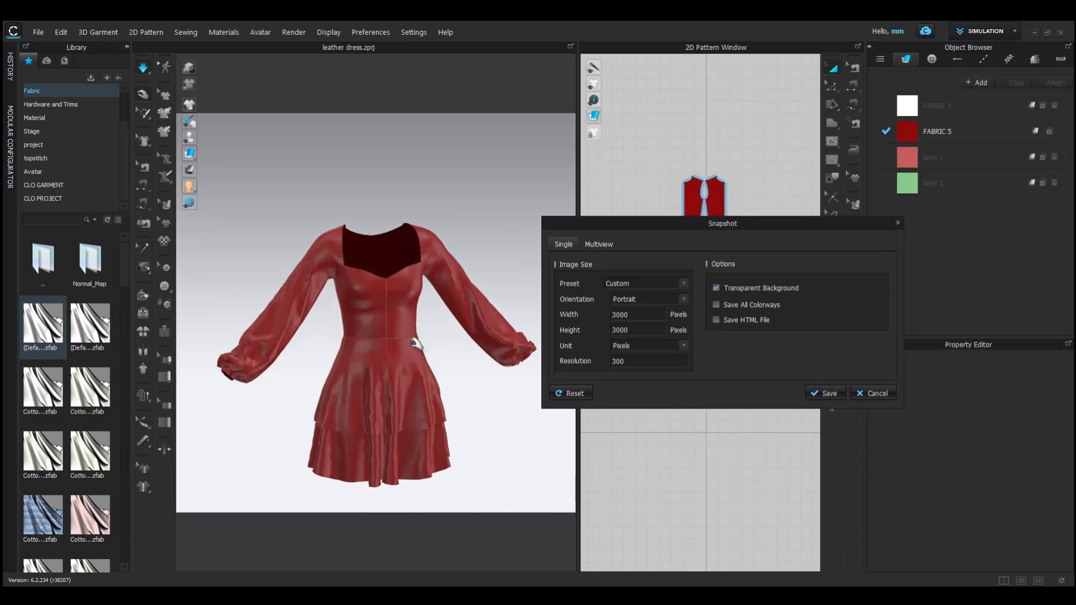
pyautogui.moveTo(440, 359); pyautogui.dragTo(483, 378, button='right')
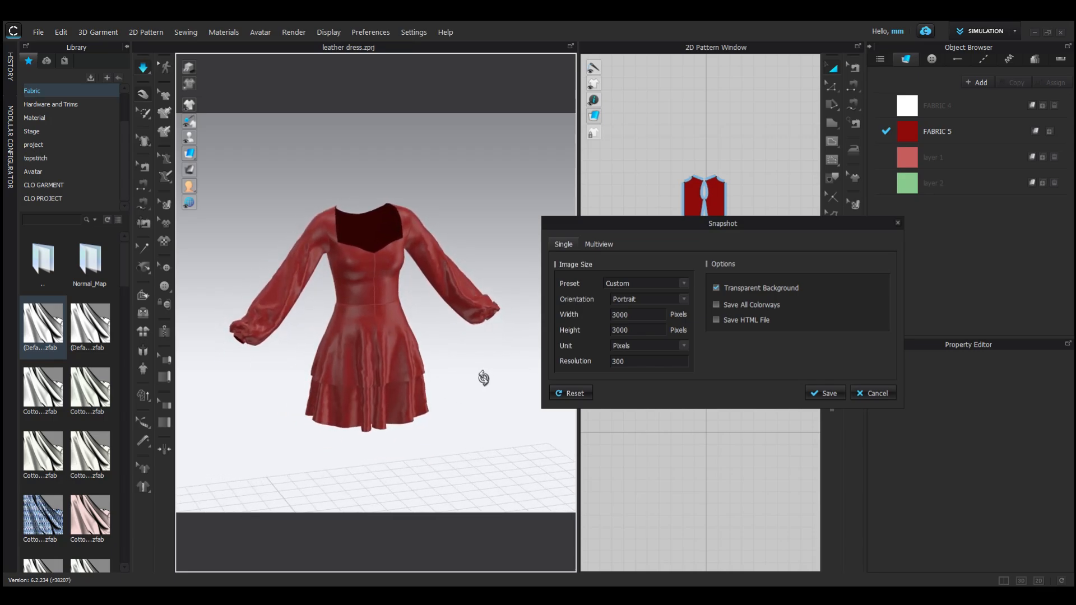
pyautogui.click(832, 393)
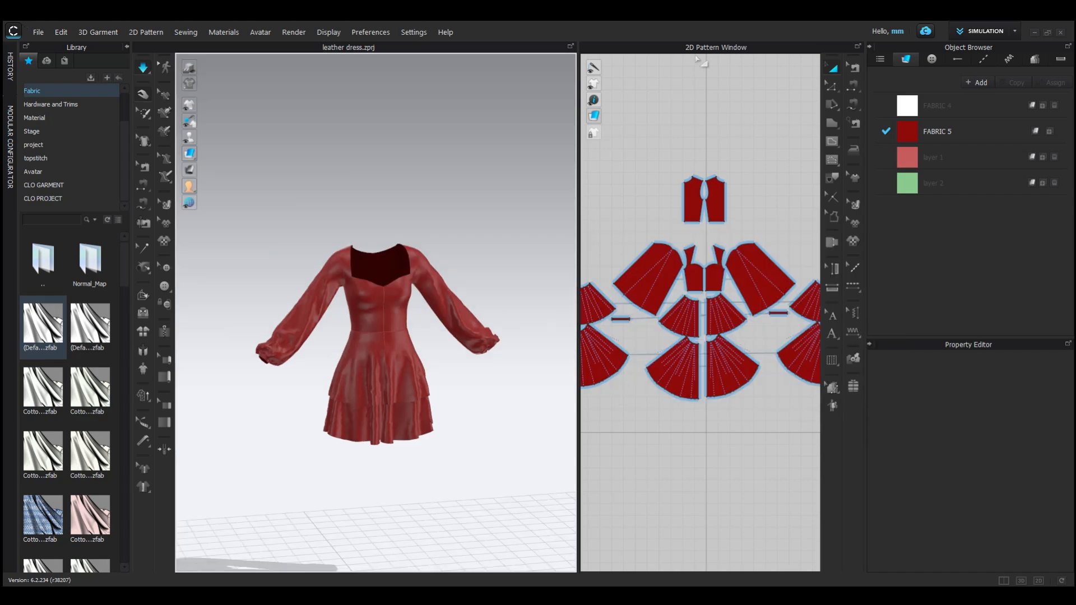
# Switch to the Desktop and check the exported leather dress and leather dress1 images in the image viewer.
pyautogui.click(1037, 31)
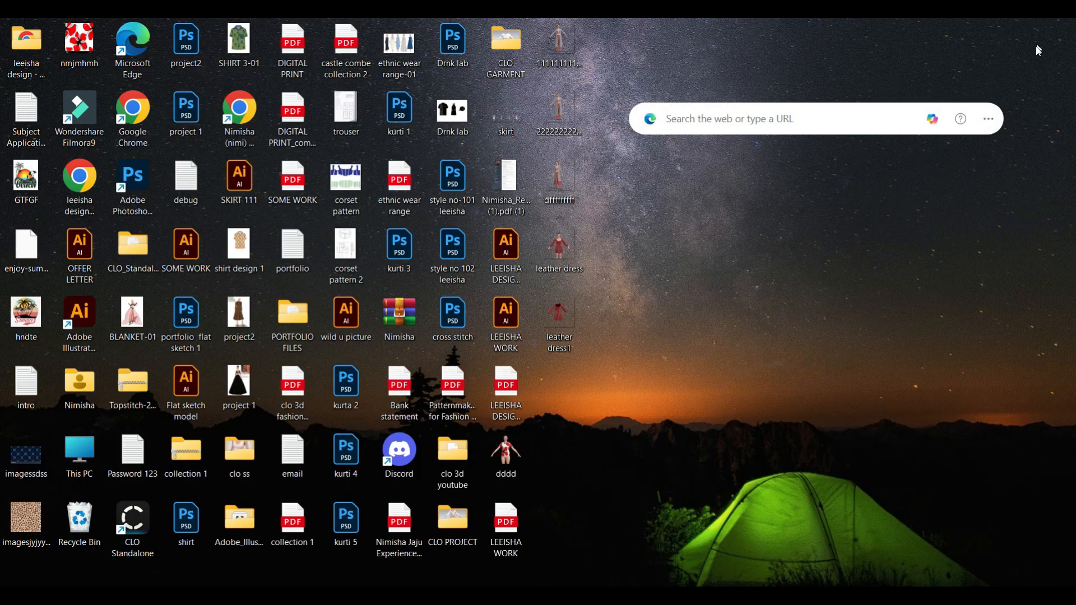
pyautogui.doubleClick(568, 255)
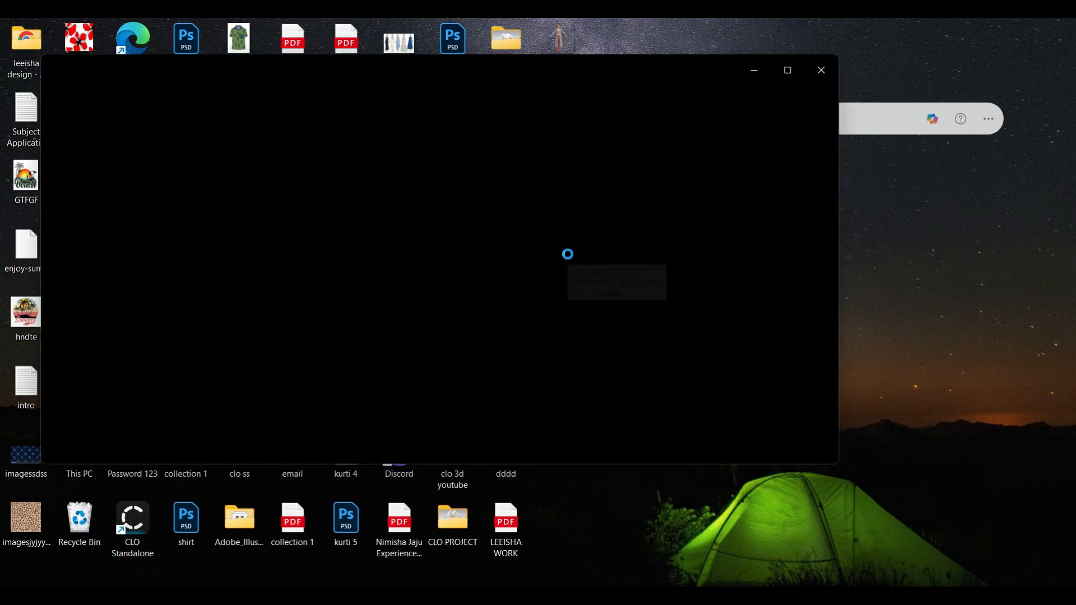
pyautogui.click(788, 74)
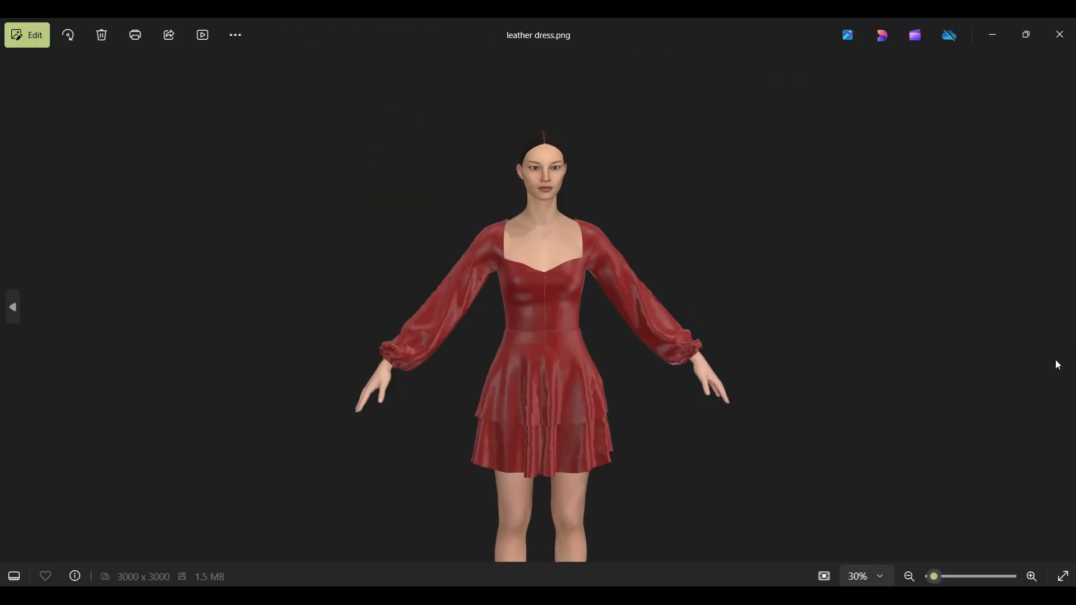
pyautogui.press('Right')
pyautogui.click(1067, 323)
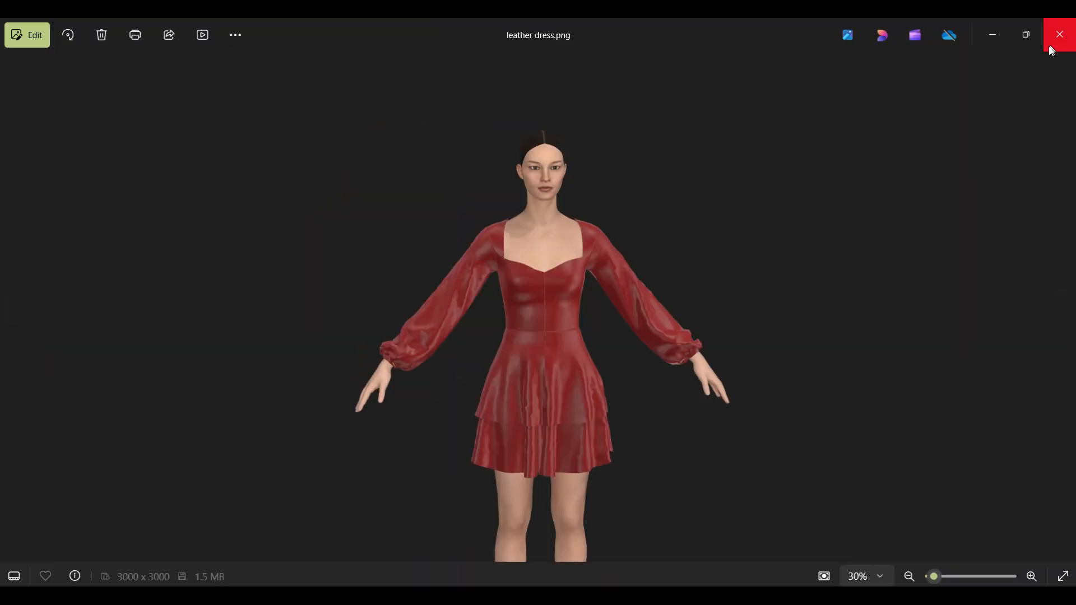
pyautogui.click(1058, 34)
pyautogui.doubleClick(557, 304)
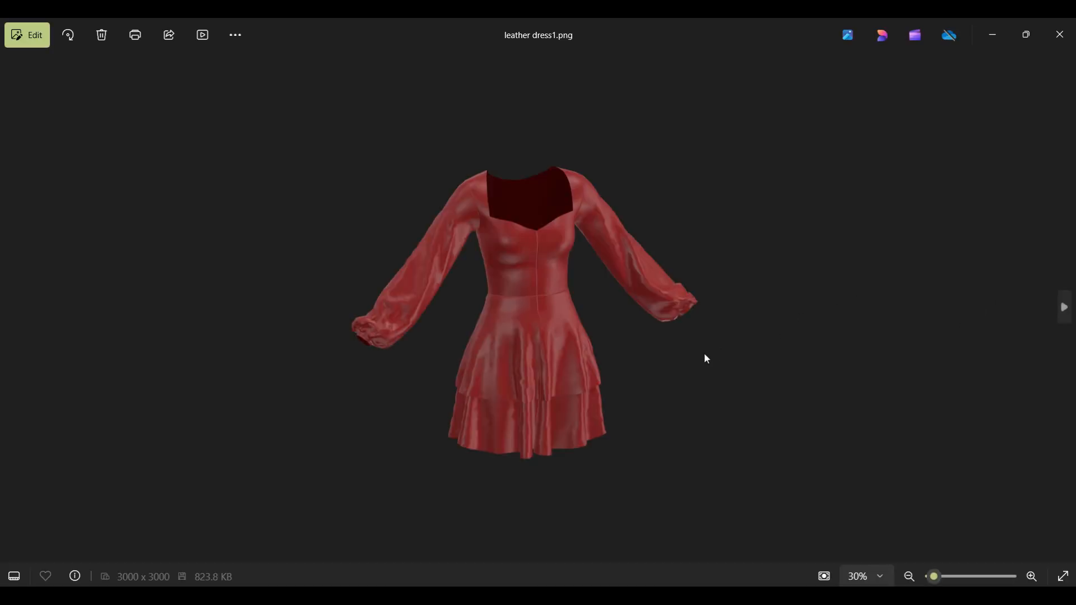
pyautogui.click(1057, 38)
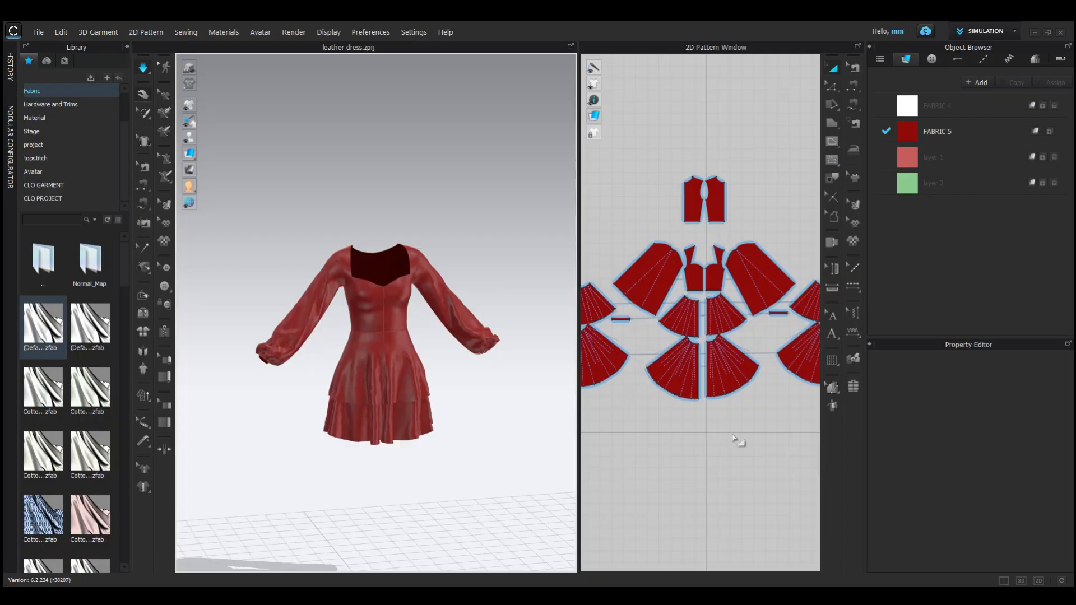
# Show the avatar again in front view and save the outfit as a project over the existing leather dress file in CLO PROJECT.
pyautogui.hotkey('shift', 'a')
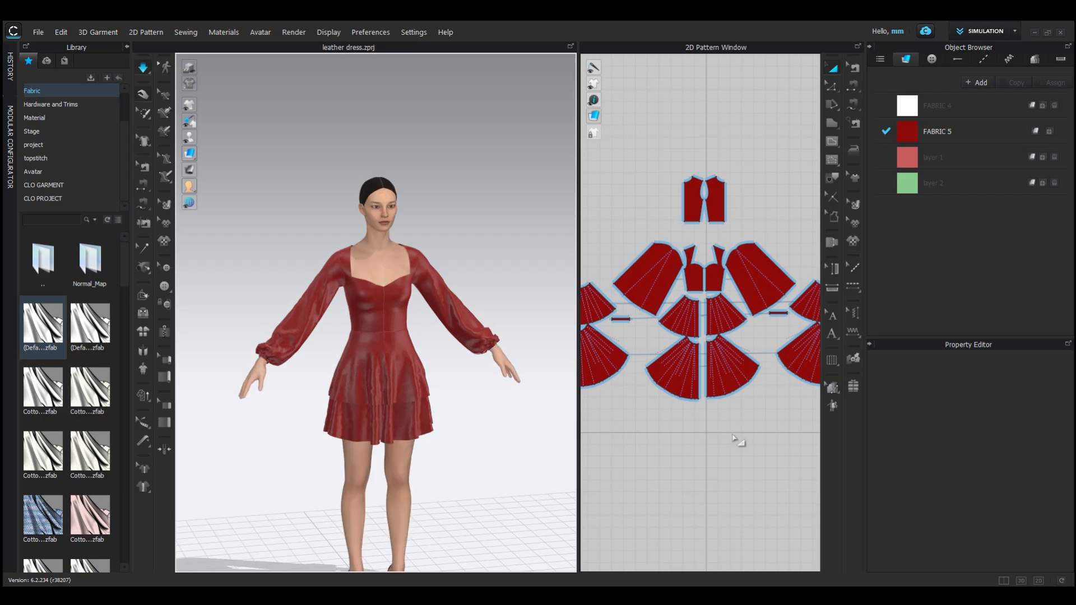
pyautogui.press('2')
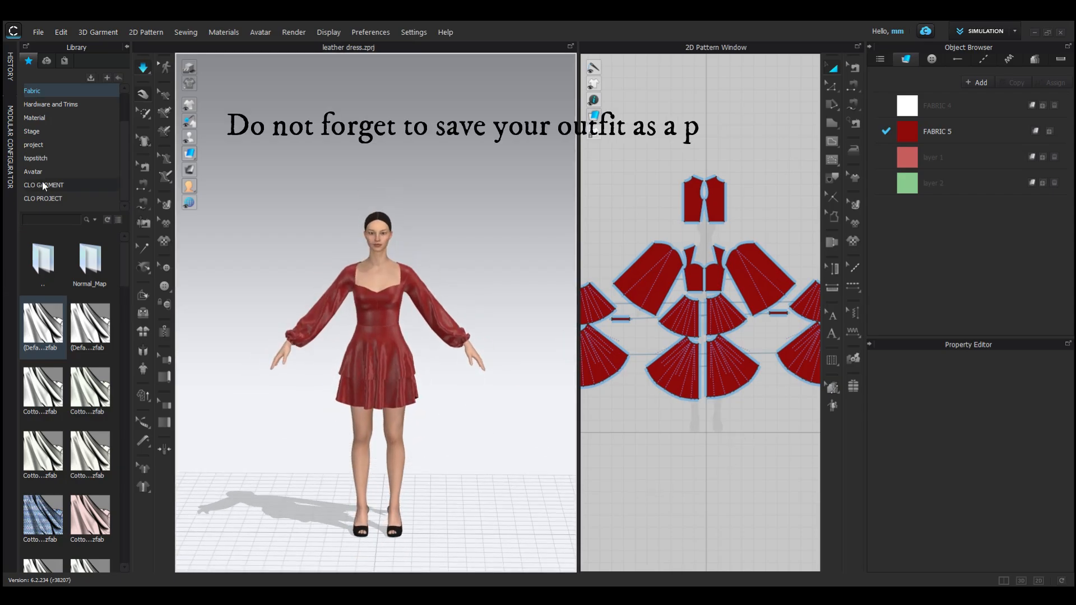
pyautogui.click(46, 199)
pyautogui.scroll(-1, 369, 336)
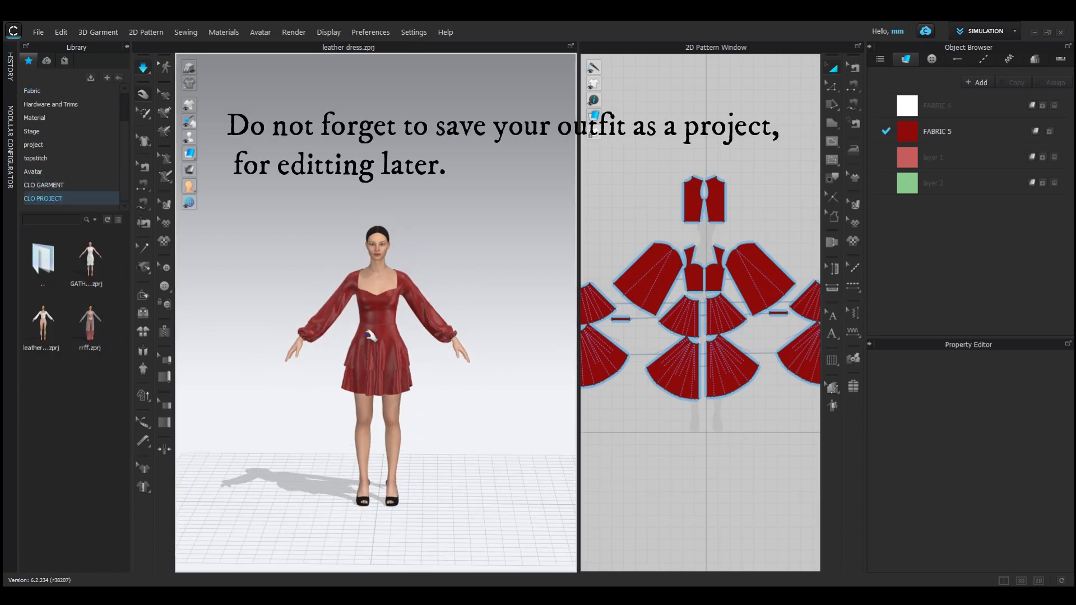
pyautogui.click(38, 32)
pyautogui.moveTo(66, 95)
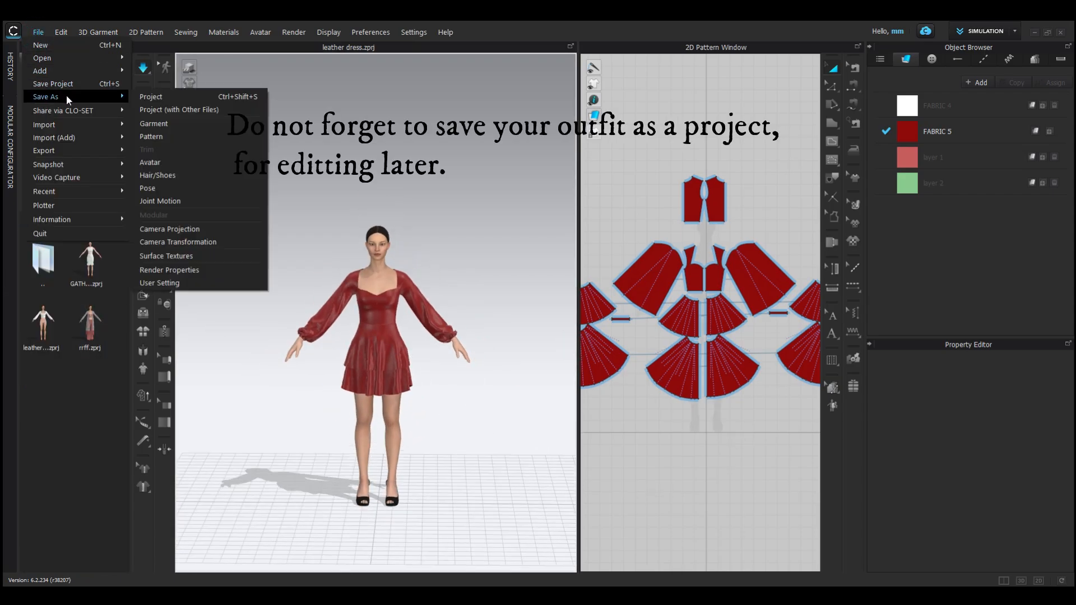
pyautogui.click(151, 98)
pyautogui.moveTo(52, 310)
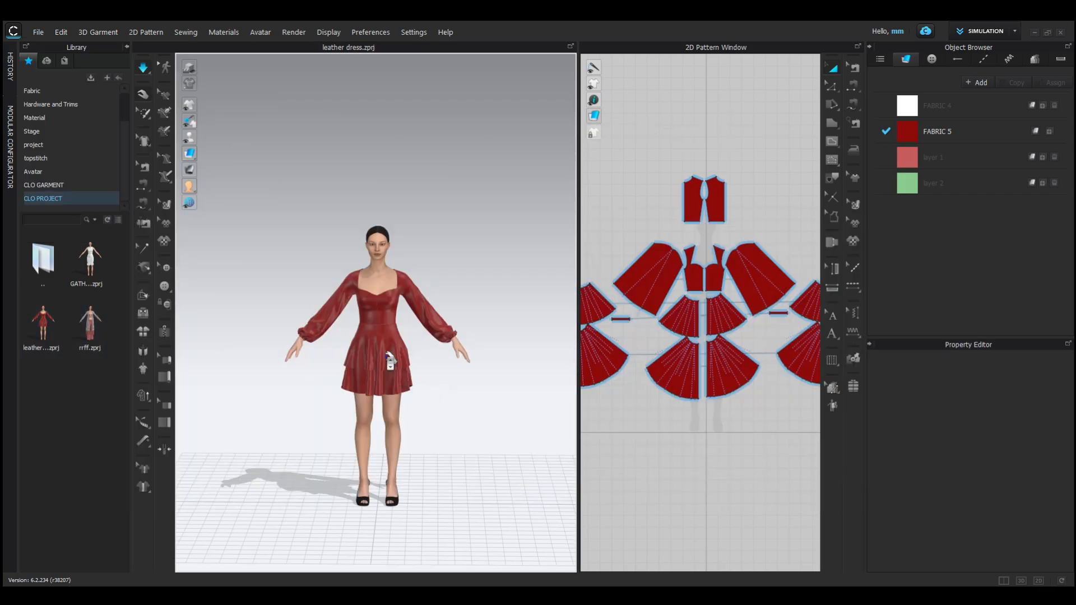
pyautogui.scroll(2, 390, 359)
pyautogui.moveTo(391, 359)
pyautogui.mouseDown(button='right')
pyautogui.moveTo(507, 372)
pyautogui.moveTo(684, 364)
pyautogui.moveTo(601, 339)
pyautogui.moveTo(398, 334)
pyautogui.moveTo(399, 369)
pyautogui.mouseUp(button='right')
pyautogui.scroll(-2, 401, 335)
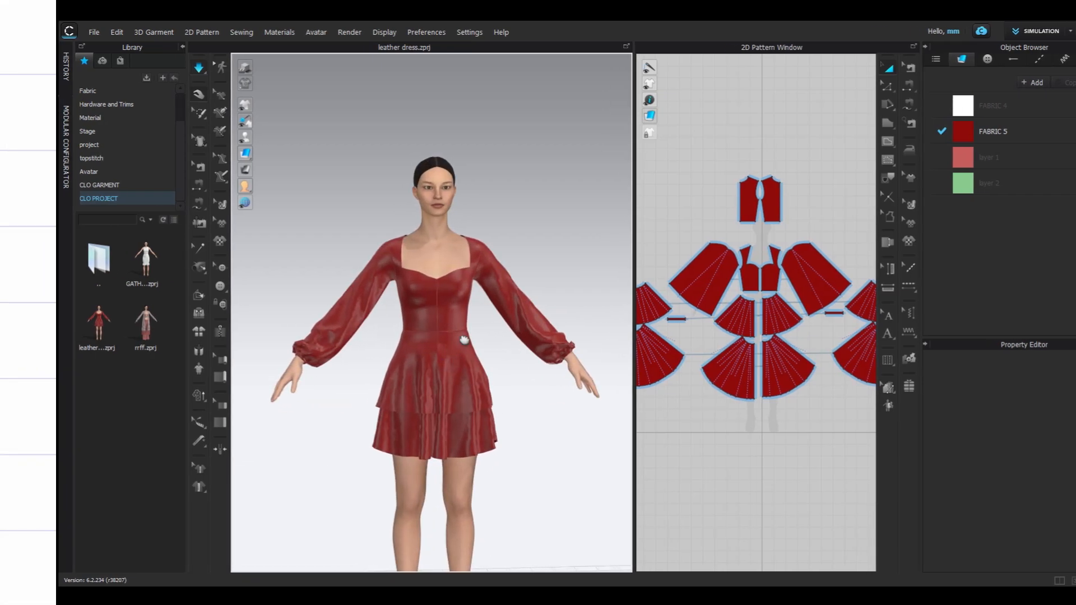